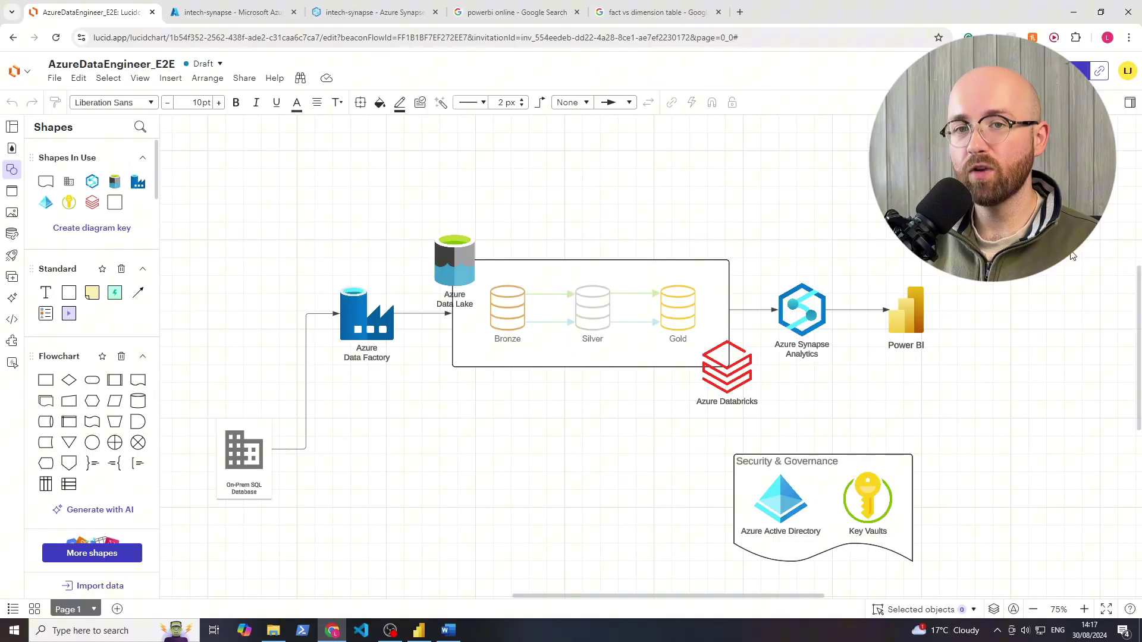
Step: Highlight the business request text, then hide Word to reveal the architecture diagram
click(449, 630)
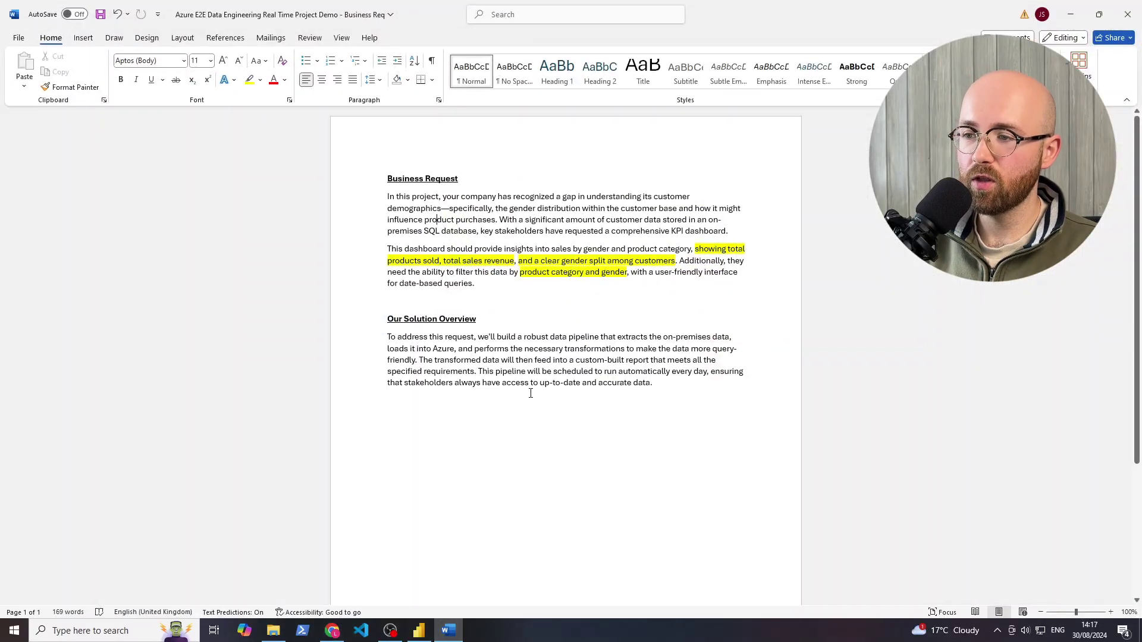
drag(530, 390, 390, 170)
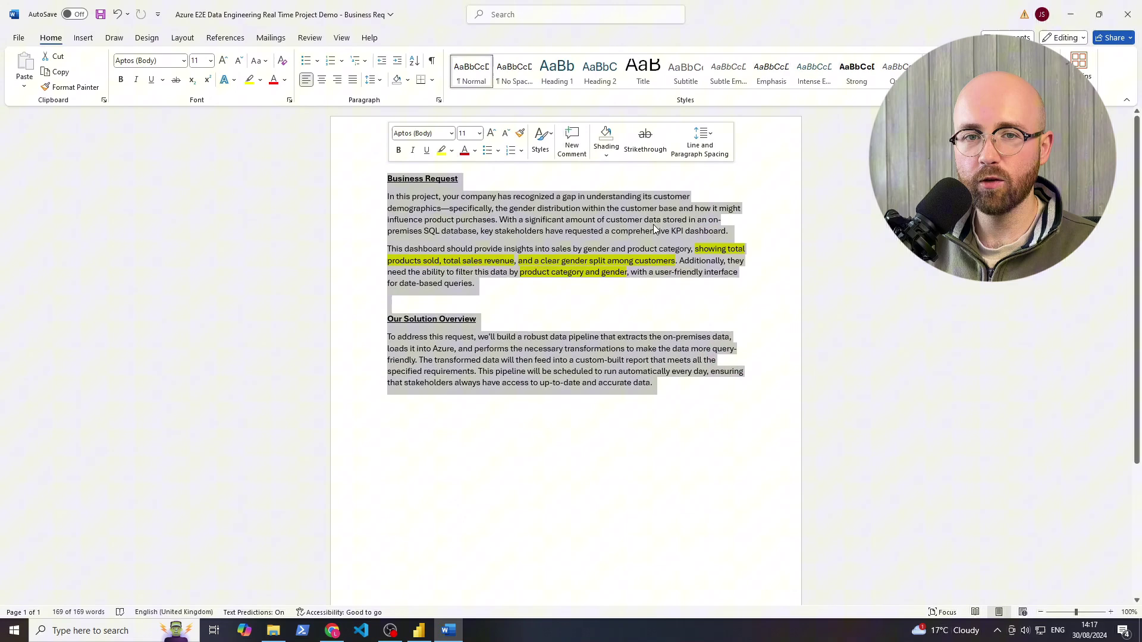
click(1075, 15)
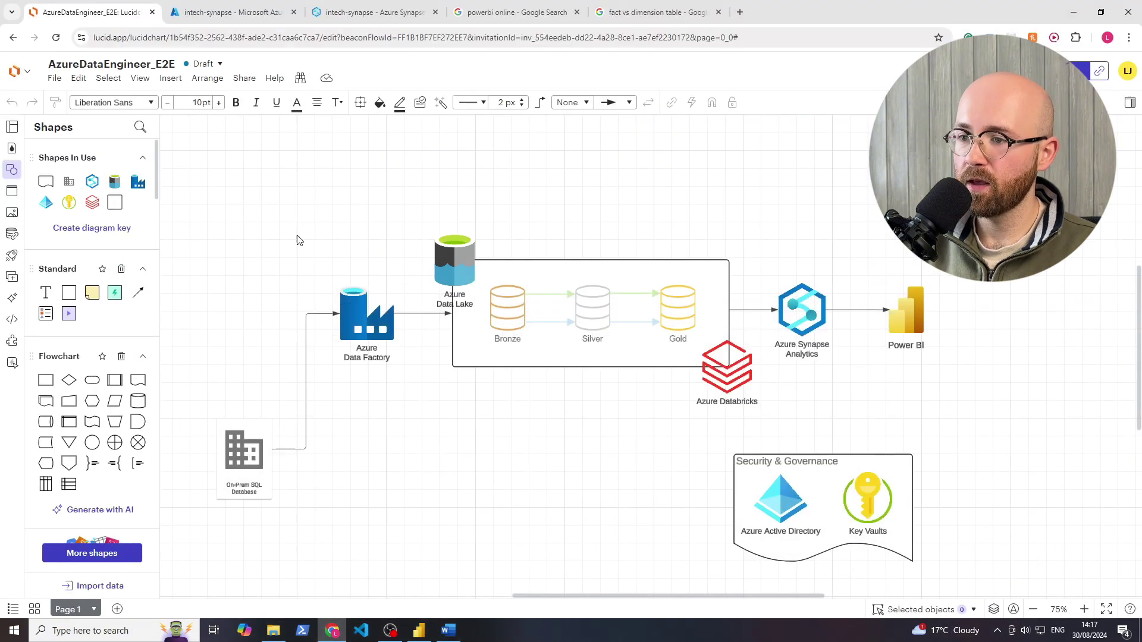
drag(232, 187, 899, 534)
click(968, 484)
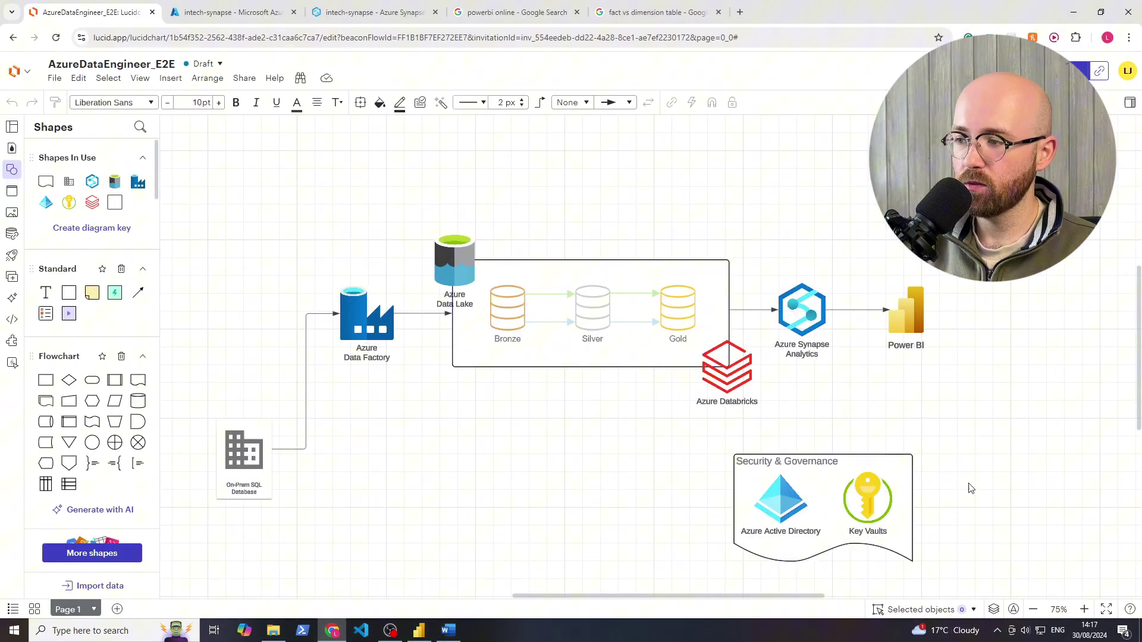
Step: Select pipeline shapes in the diagram, from On-Prem SQL Database through Synapse Analytics to Power BI
drag(214, 389, 235, 497)
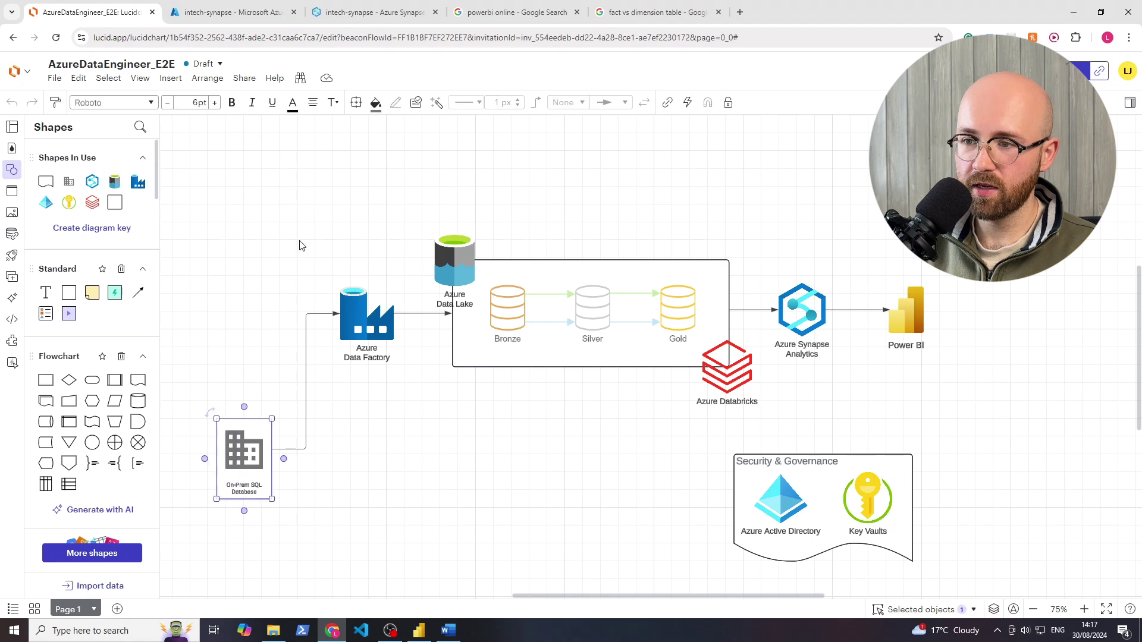
drag(311, 211, 828, 423)
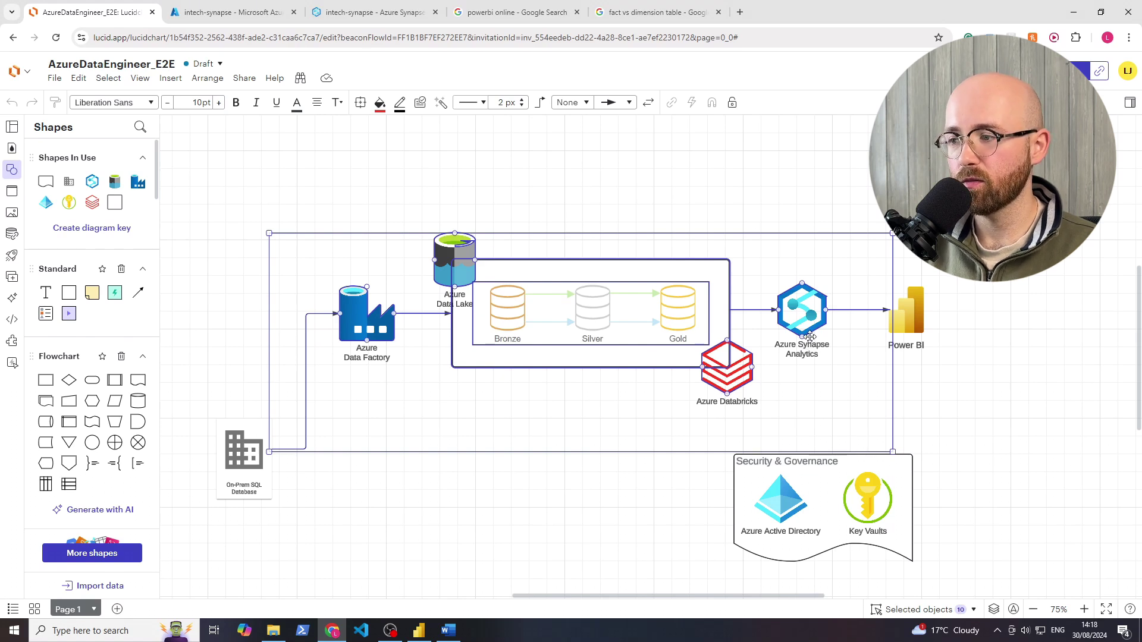
key(Escape)
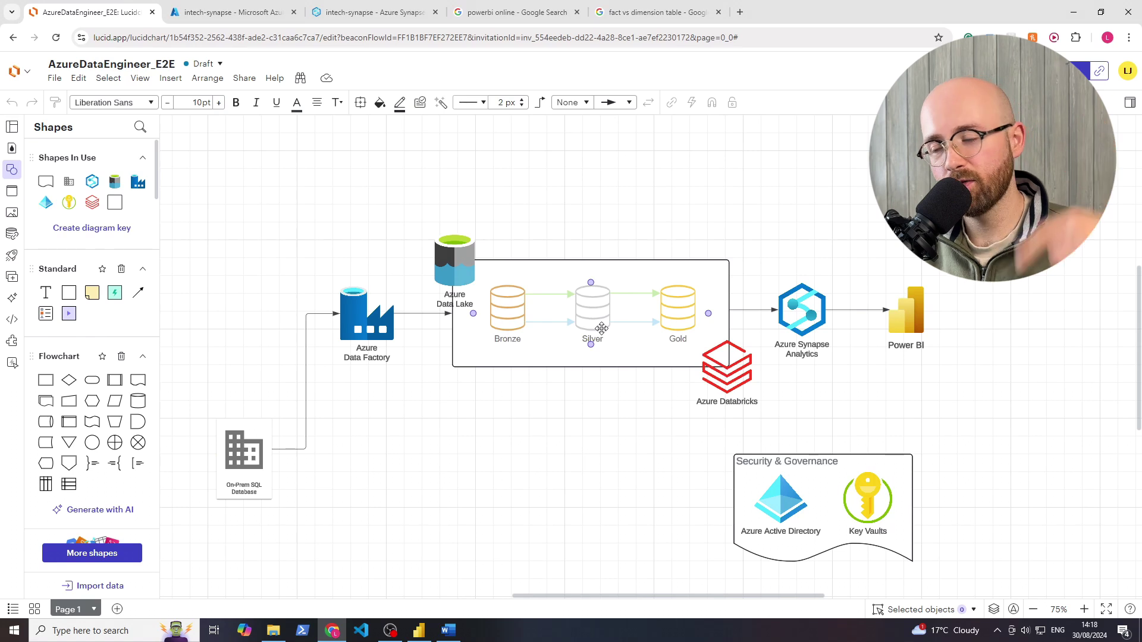
click(903, 321)
click(960, 400)
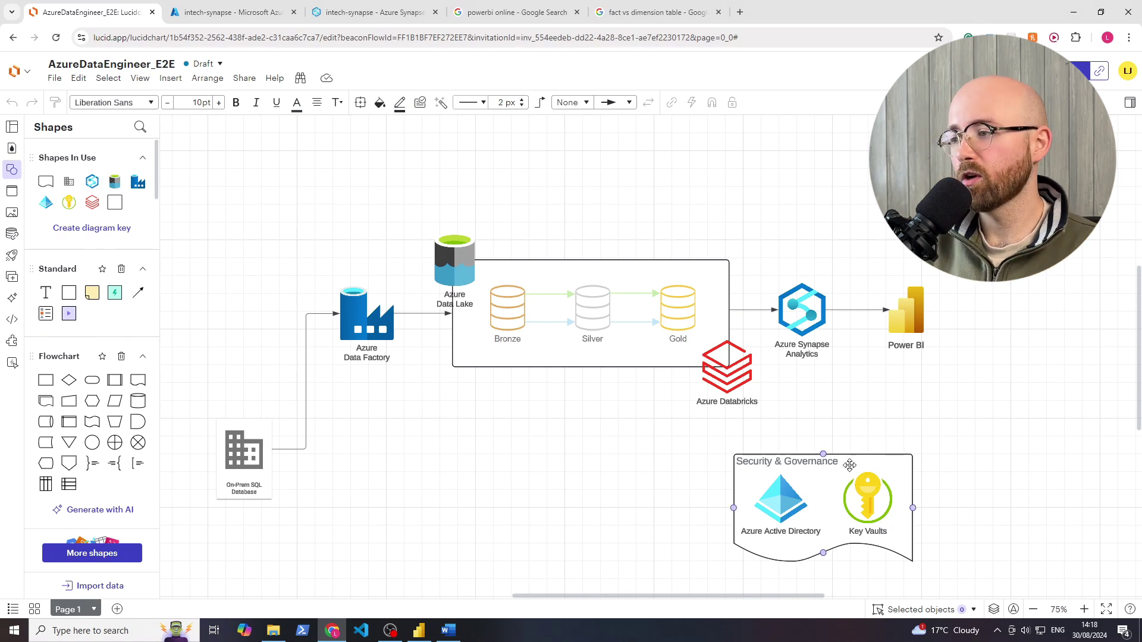
drag(824, 226, 262, 393)
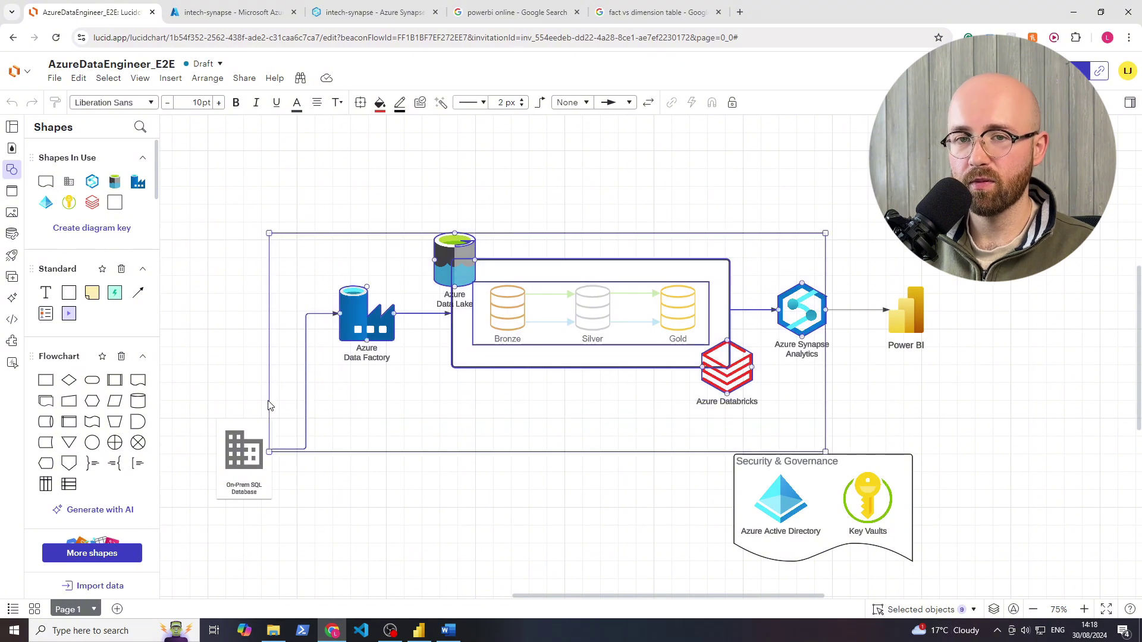
click(228, 221)
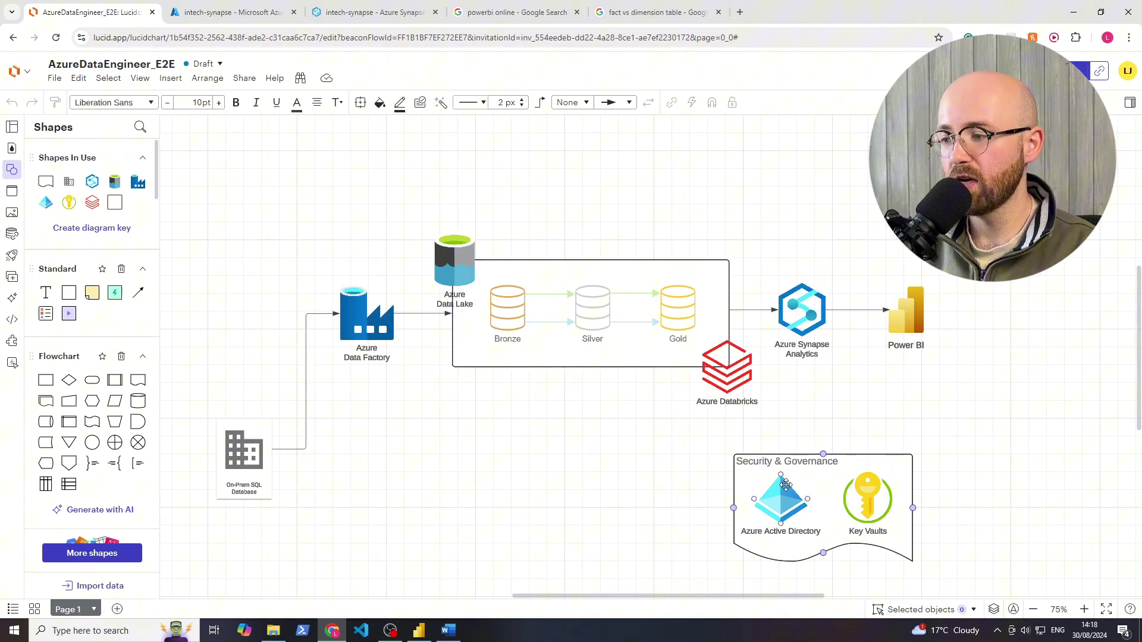
click(796, 510)
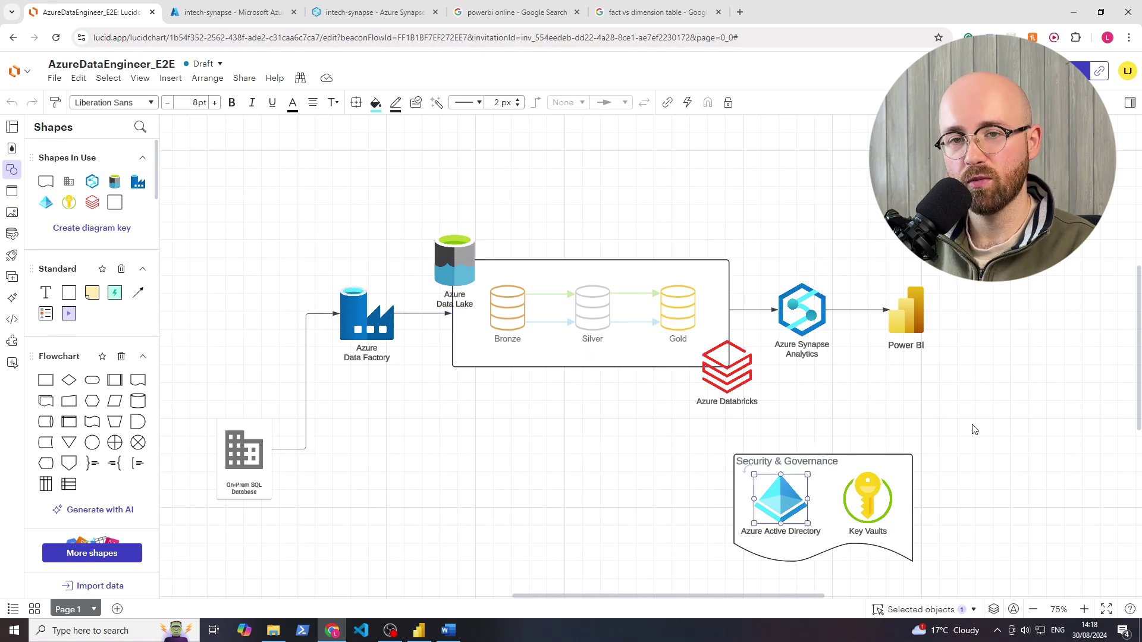
drag(843, 206, 292, 410)
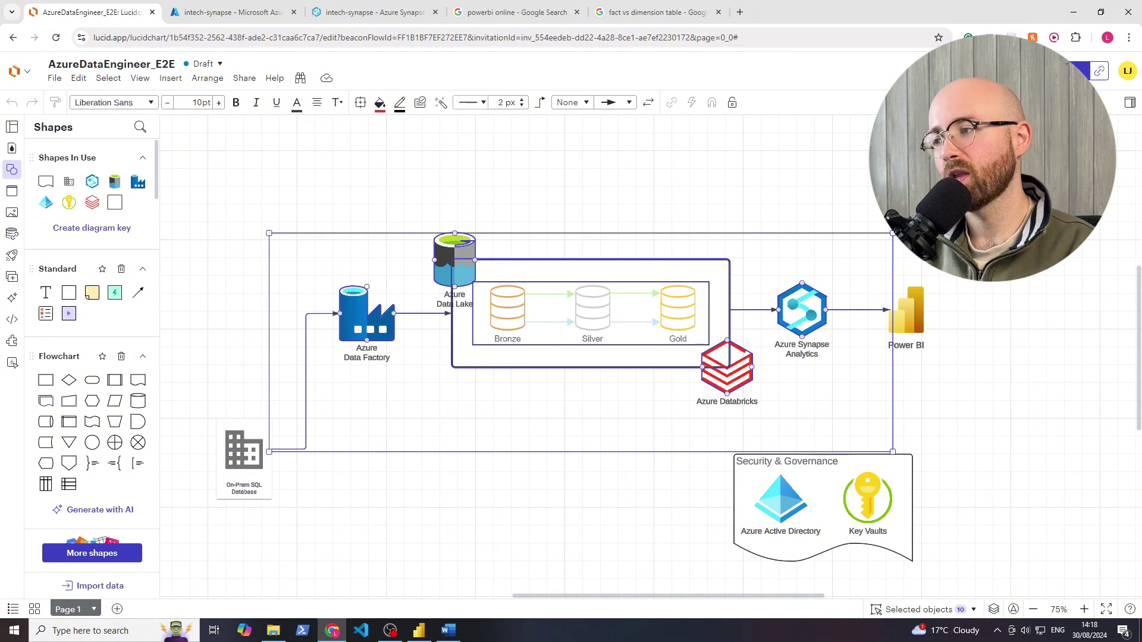
key(Escape)
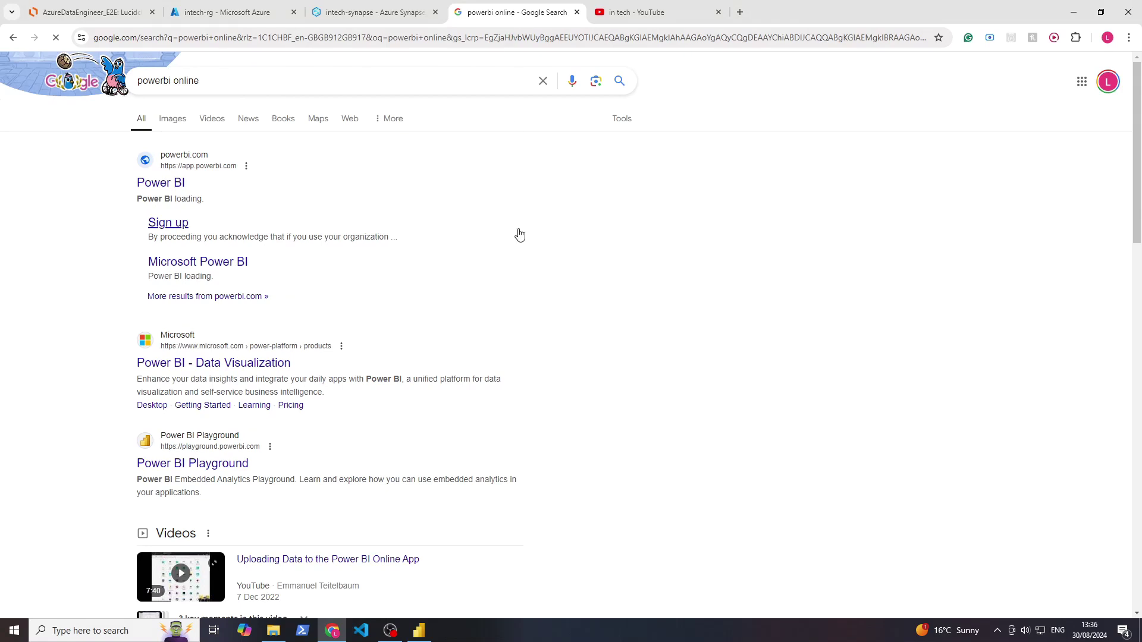
Step: Look over the YouTube videos page and 'powerbi online' search results, then bring up Power BI Desktop
click(652, 13)
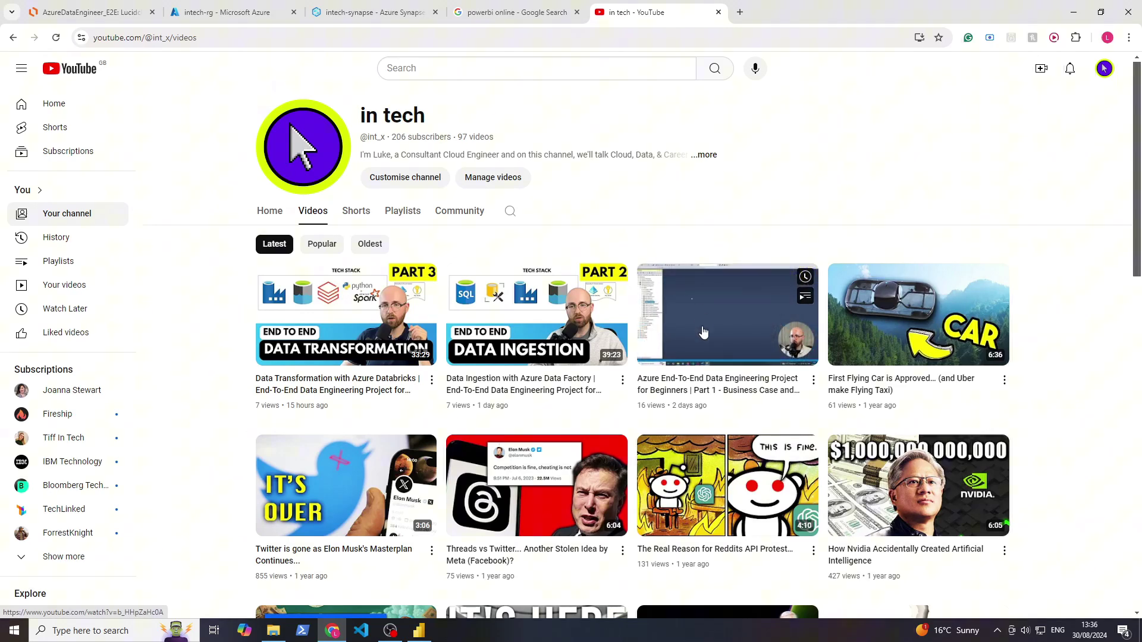
click(517, 13)
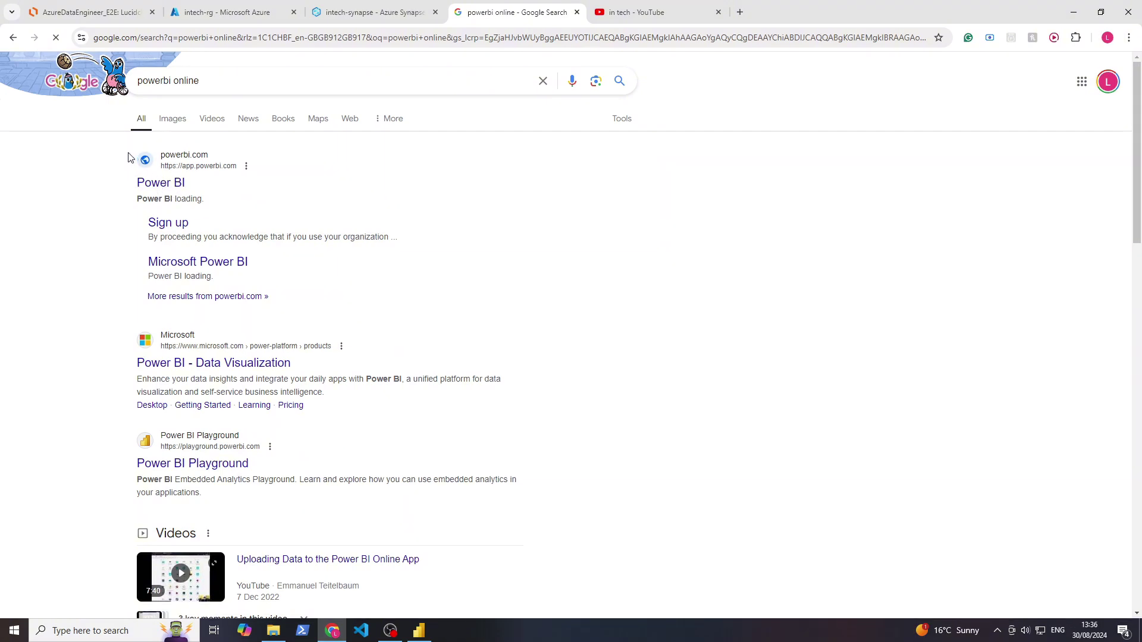
drag(132, 158, 271, 201)
click(846, 329)
click(419, 630)
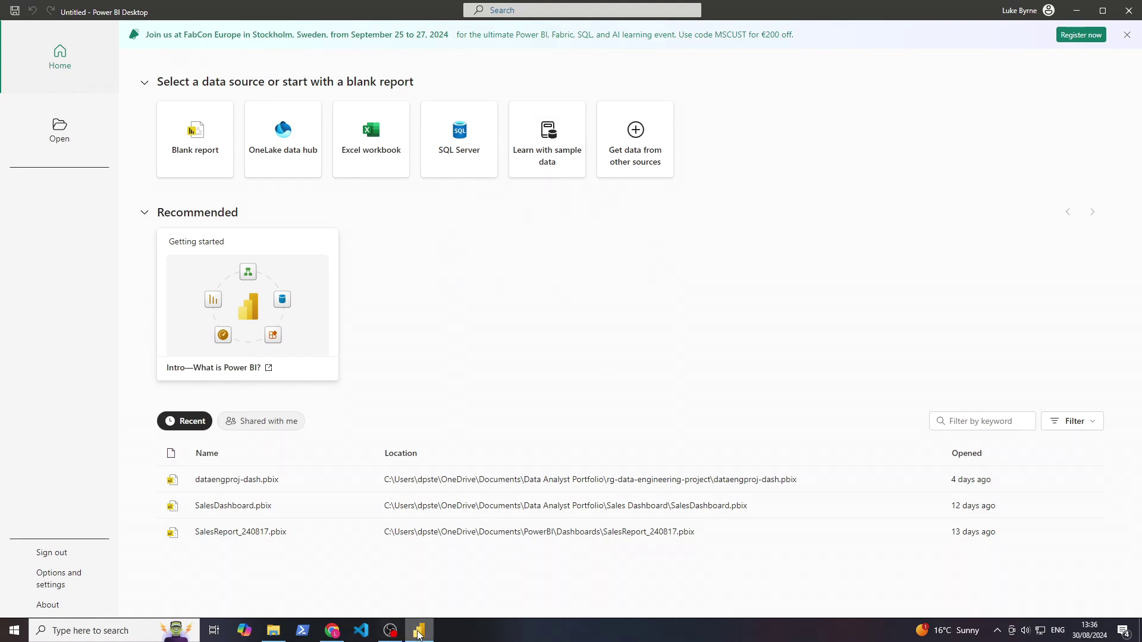
Step: Return to Power BI Desktop and create a Blank report with an empty Page 1 canvas
key(alt+Tab)
click(639, 12)
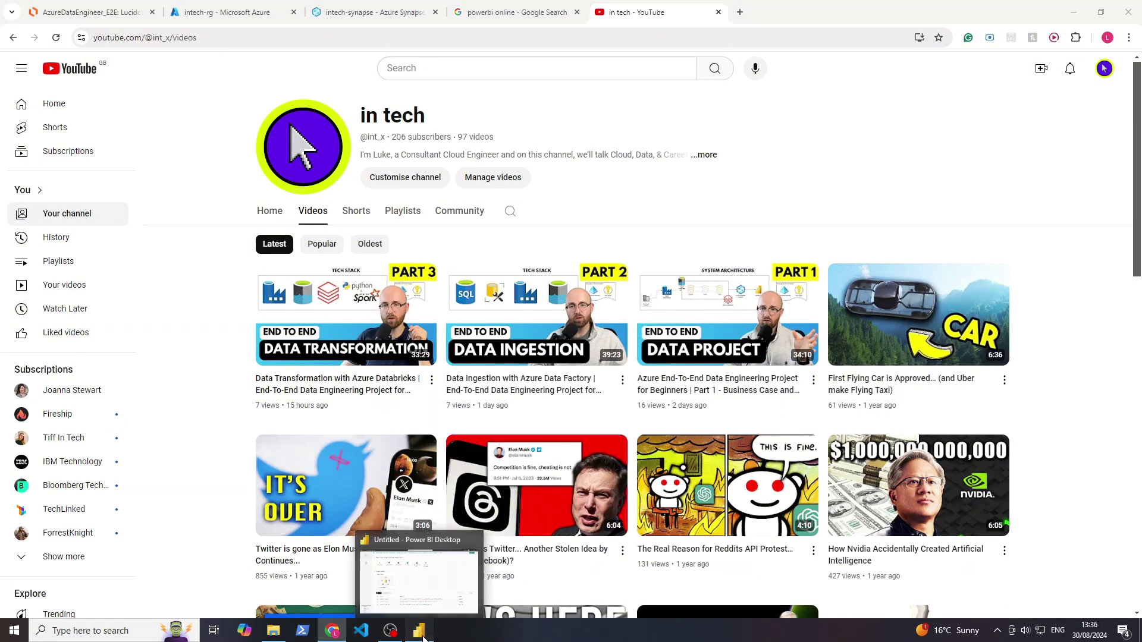
click(419, 571)
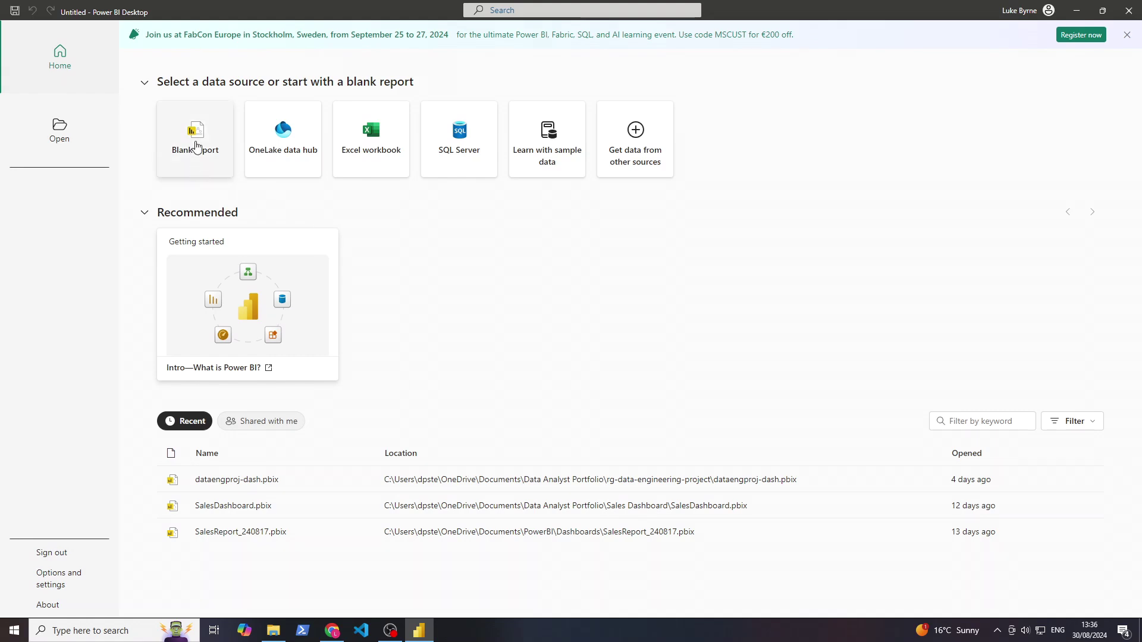
click(196, 147)
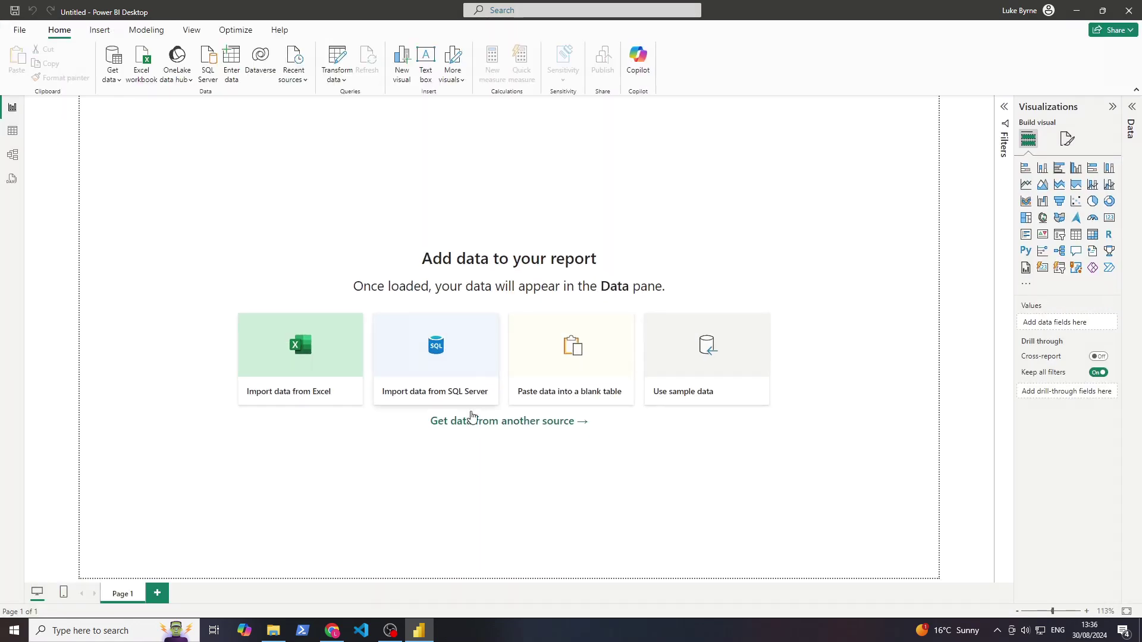
Step: Search all data connectors for 'azure' and connect using Azure Synapse Analytics SQL
click(115, 79)
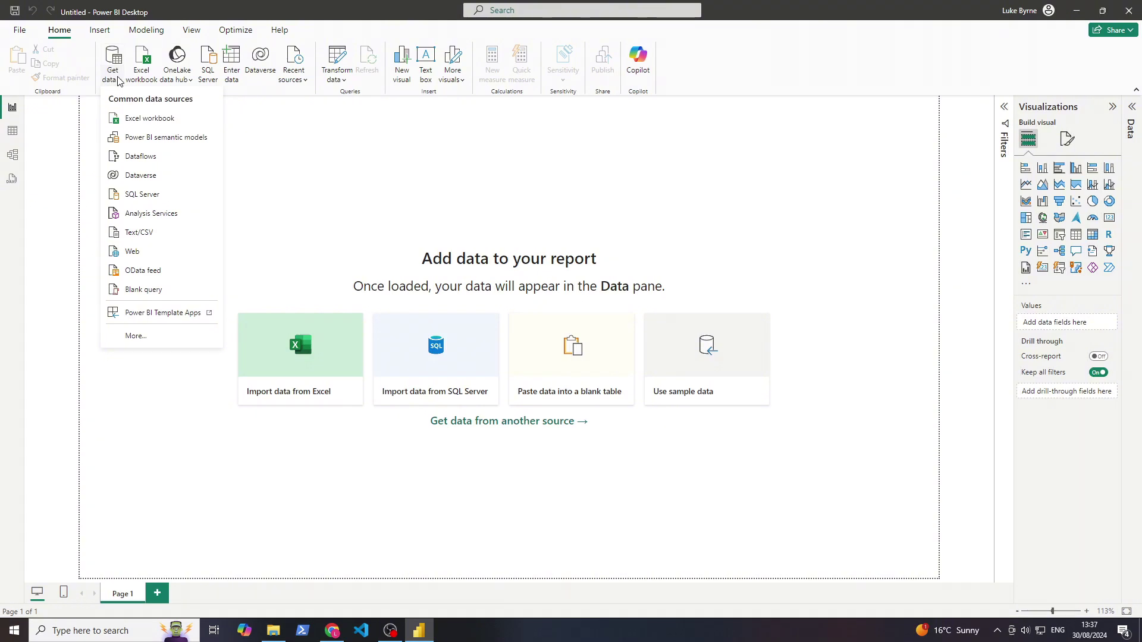
click(136, 337)
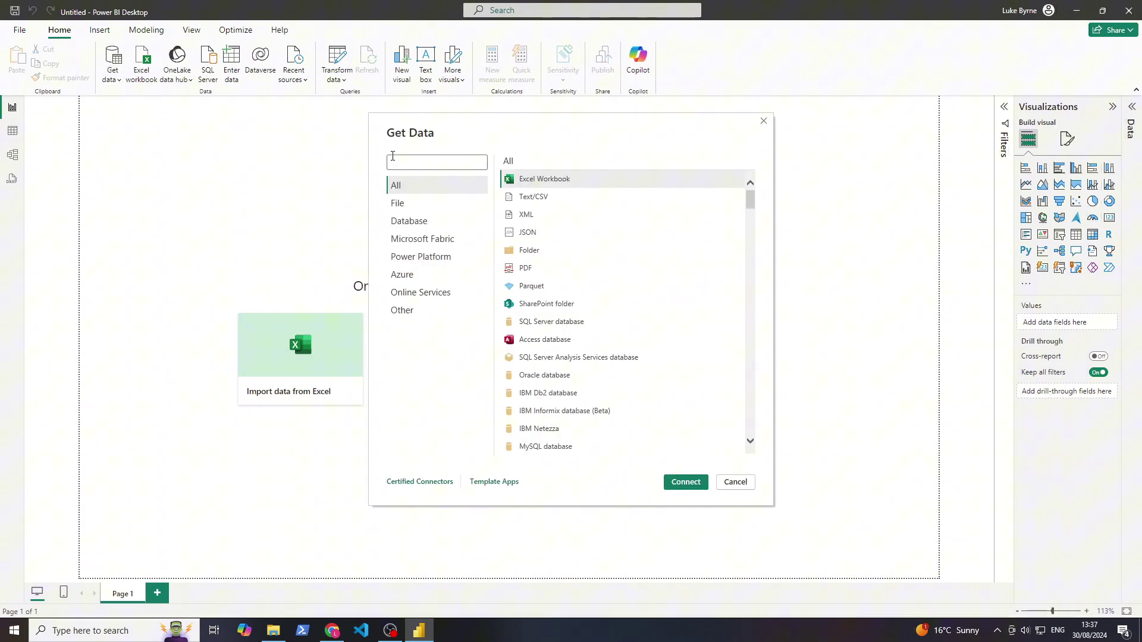
text(azure)
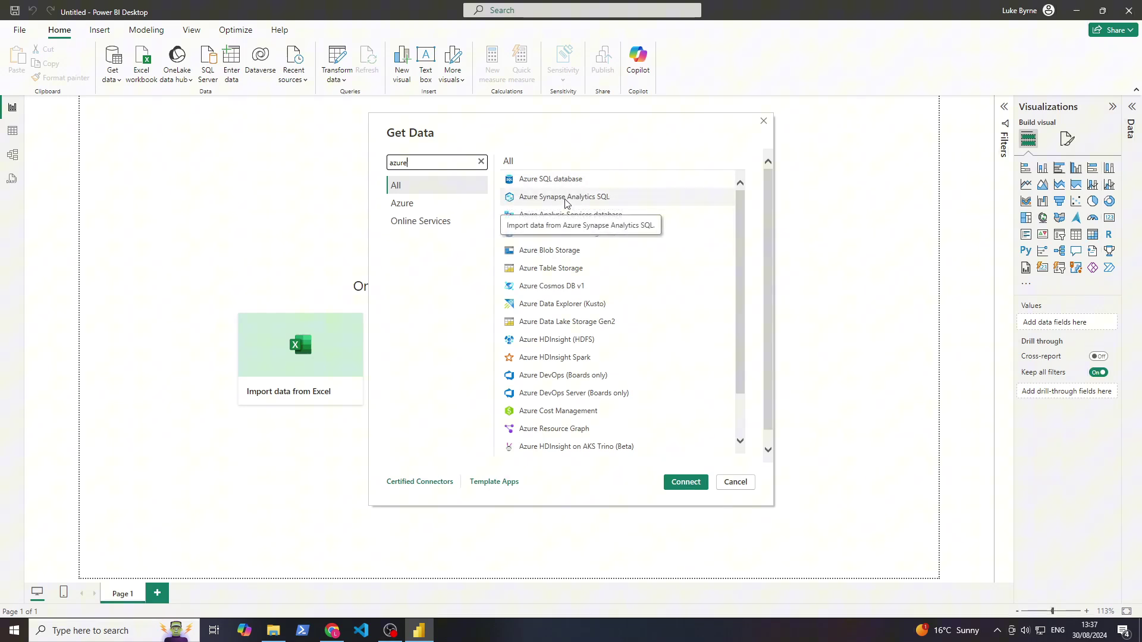
click(604, 202)
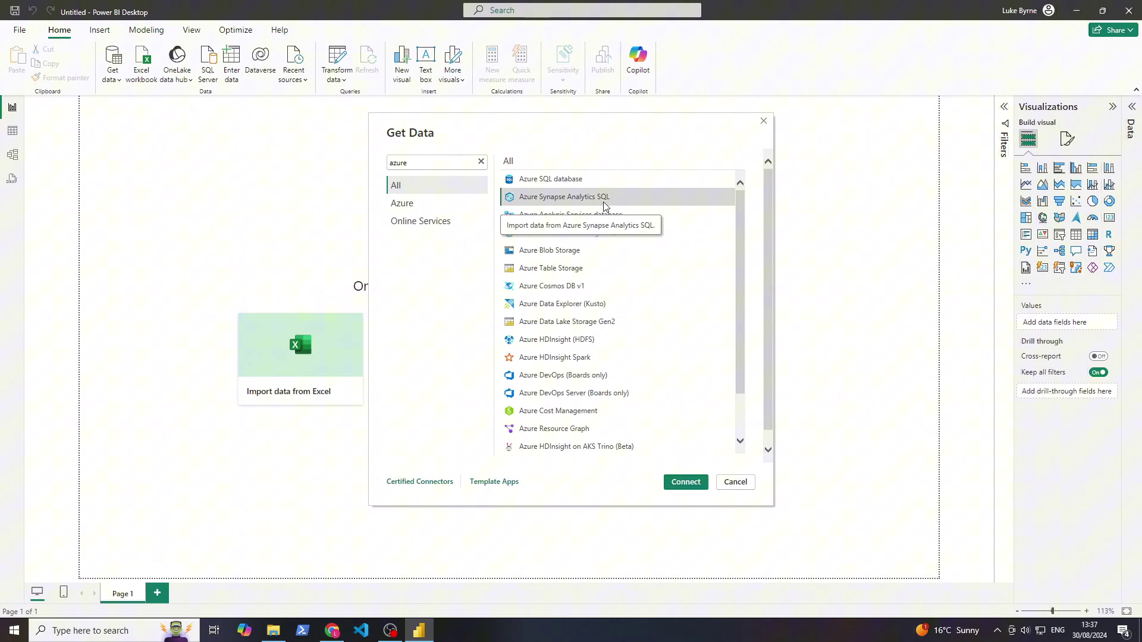
click(683, 482)
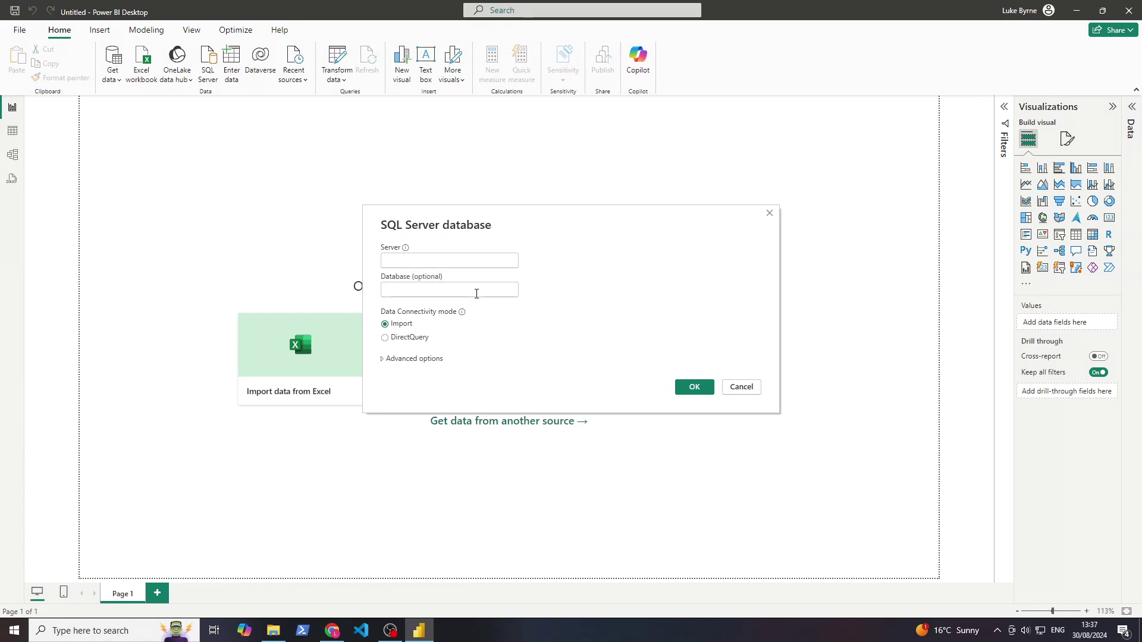
Step: Enter gold_db as the database, then open the intech-rg Azure resource group tab in Chrome
click(476, 293)
text(gold_db)
click(523, 339)
click(342, 630)
click(230, 14)
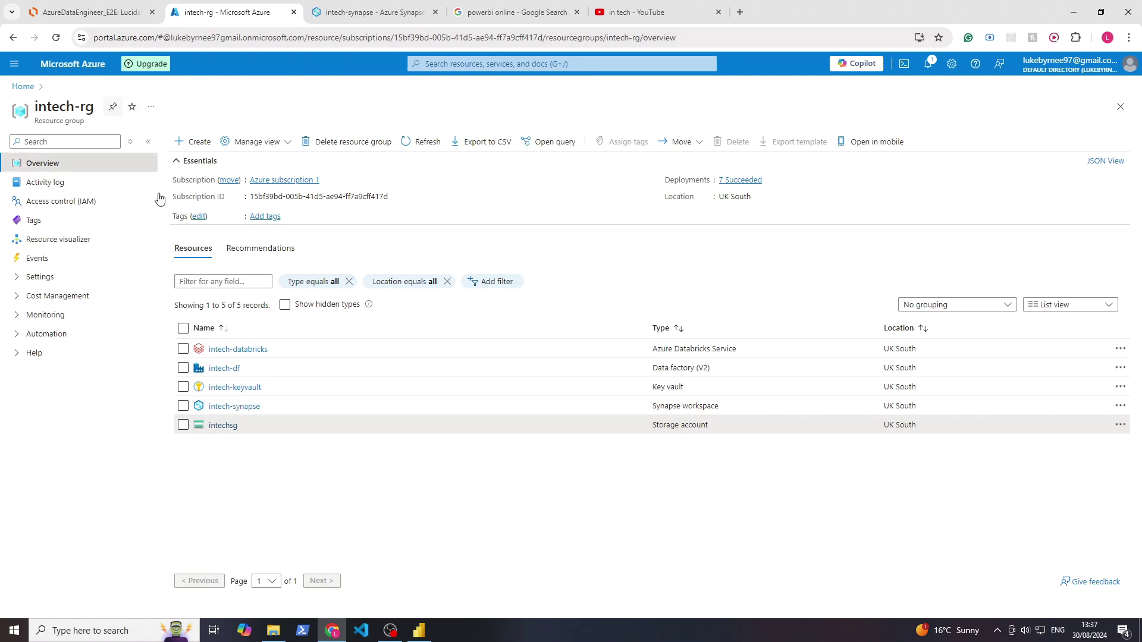
Step: Copy the Serverless SQL endpoint from intech-synapse's Properties and return to Power BI
click(216, 409)
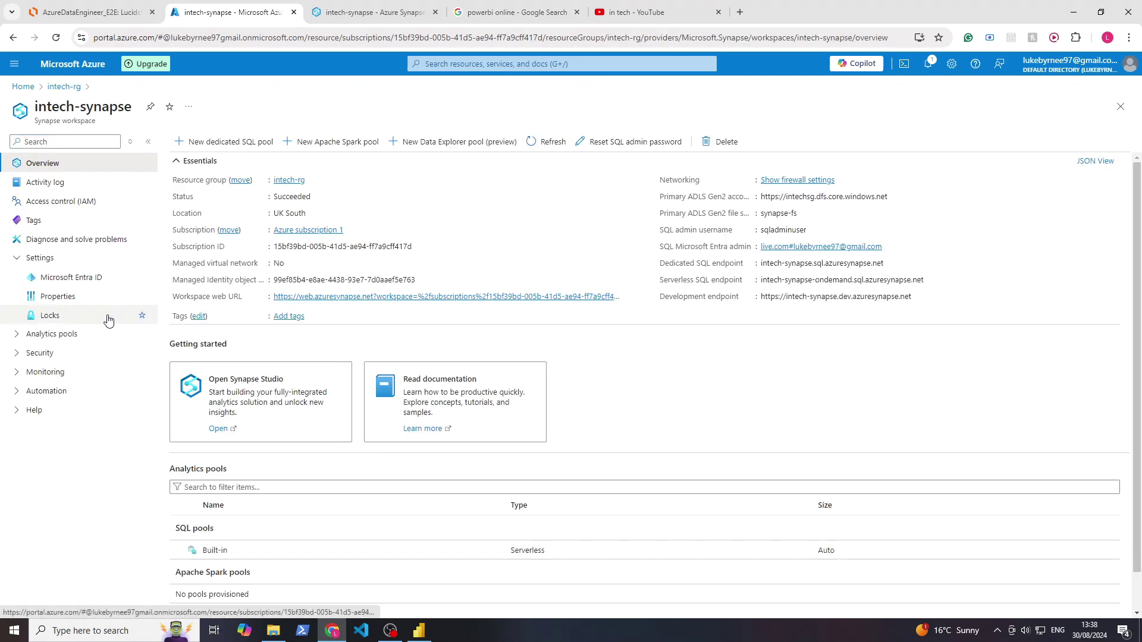
click(49, 298)
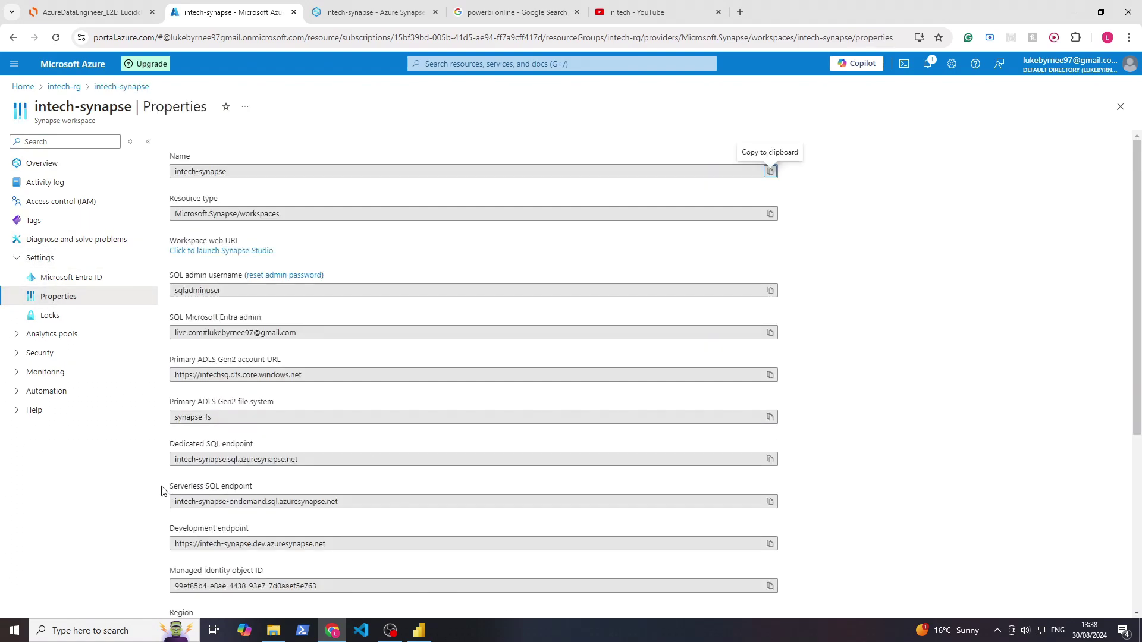
drag(161, 486, 302, 477)
click(317, 488)
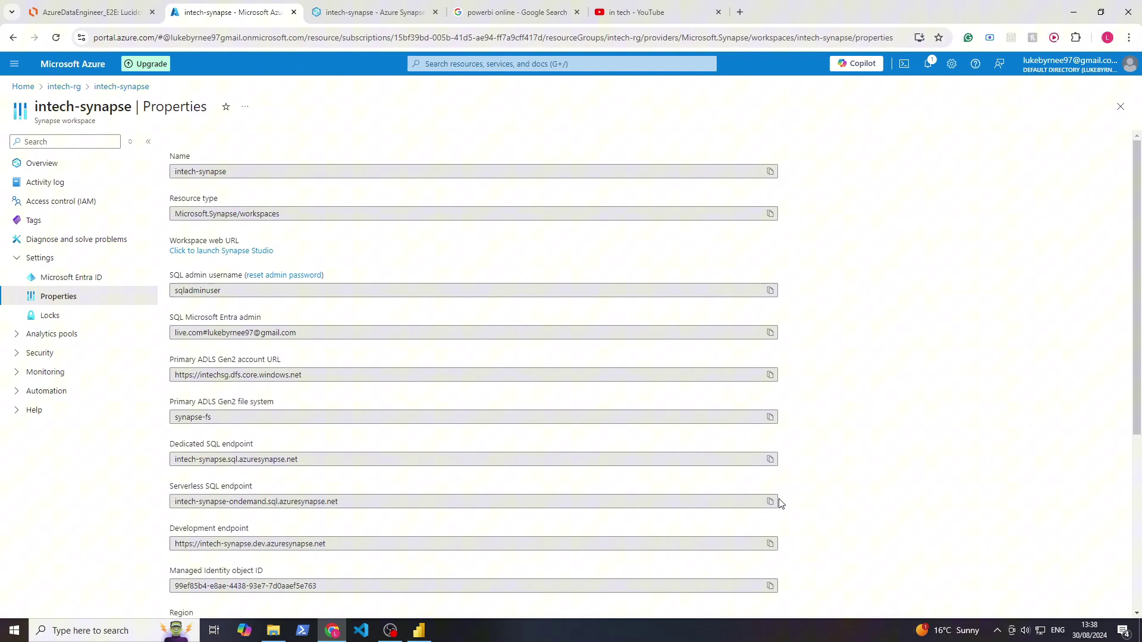
click(771, 501)
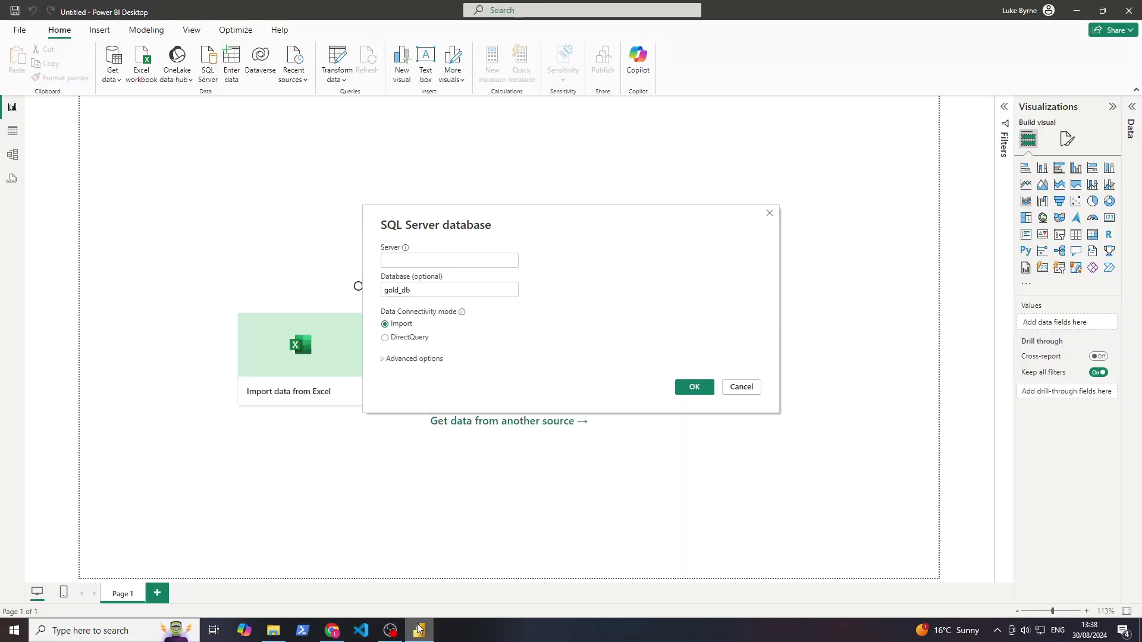
click(419, 631)
Step: Paste the Synapse server address with gold_db, sign in with a Microsoft account and connect
click(449, 266)
key(ctrl+v)
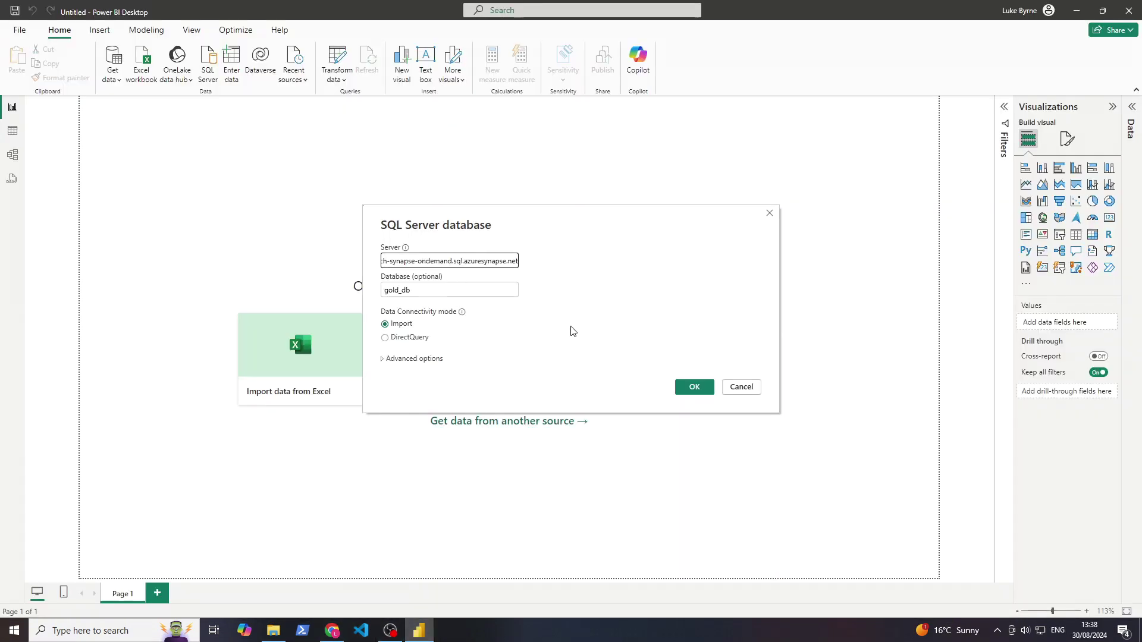
click(694, 388)
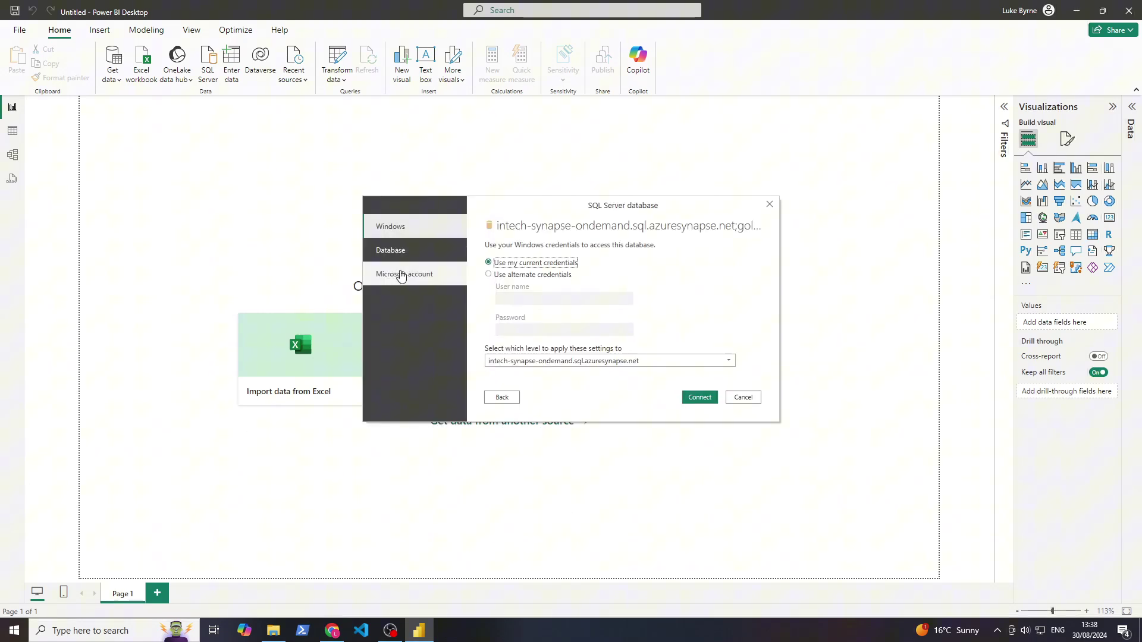
click(413, 280)
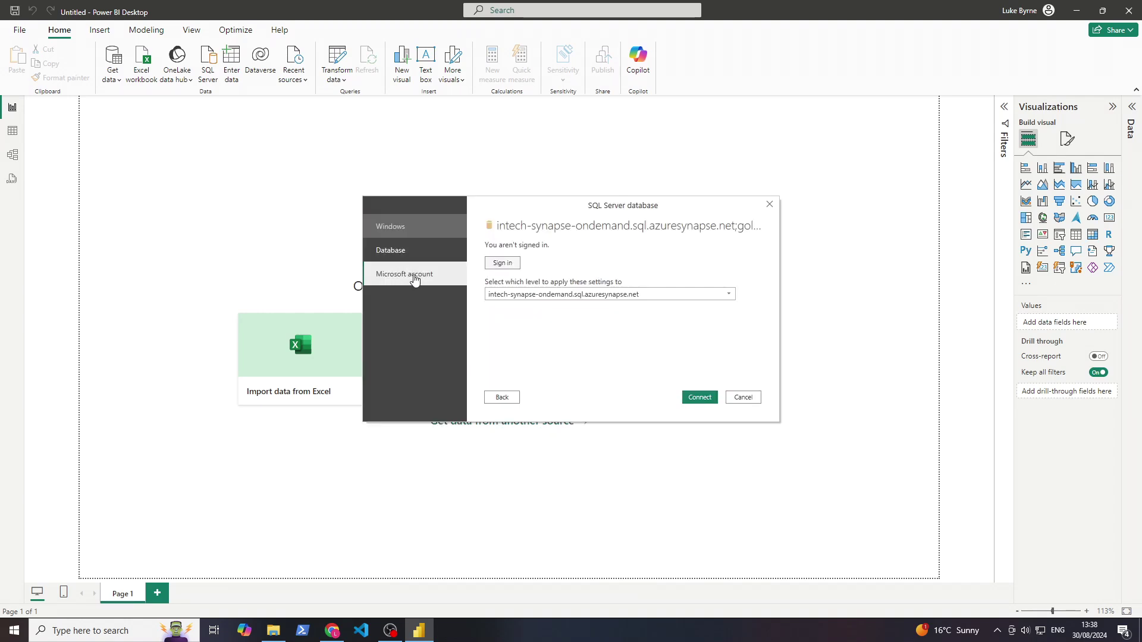
click(502, 263)
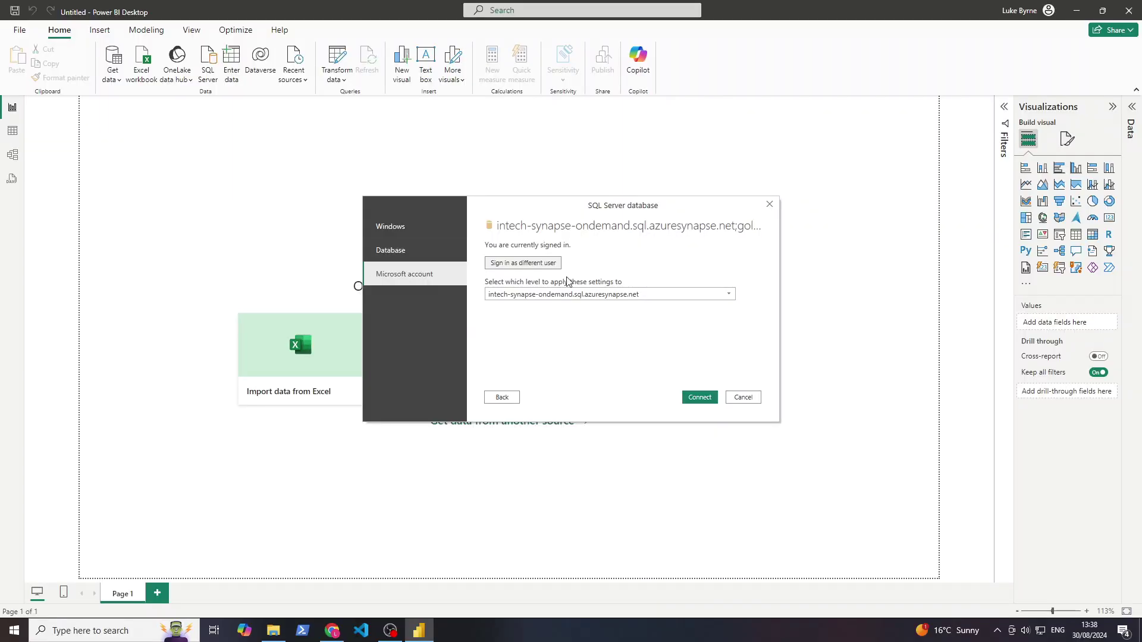
click(699, 399)
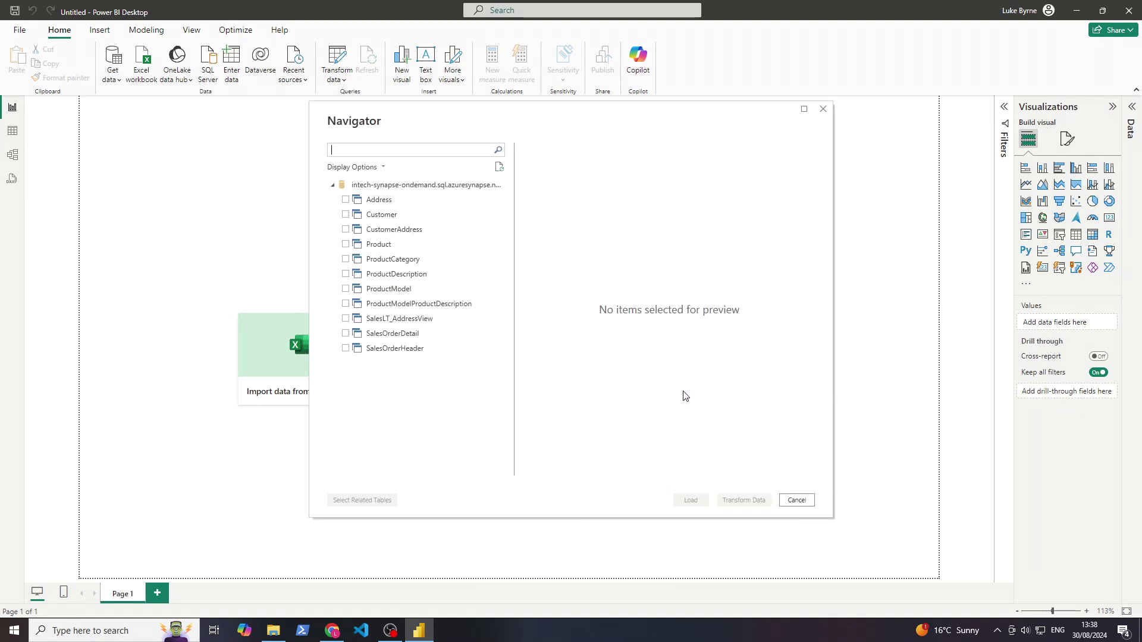
Step: Preview the Address table's rows and tick it for loading
click(380, 200)
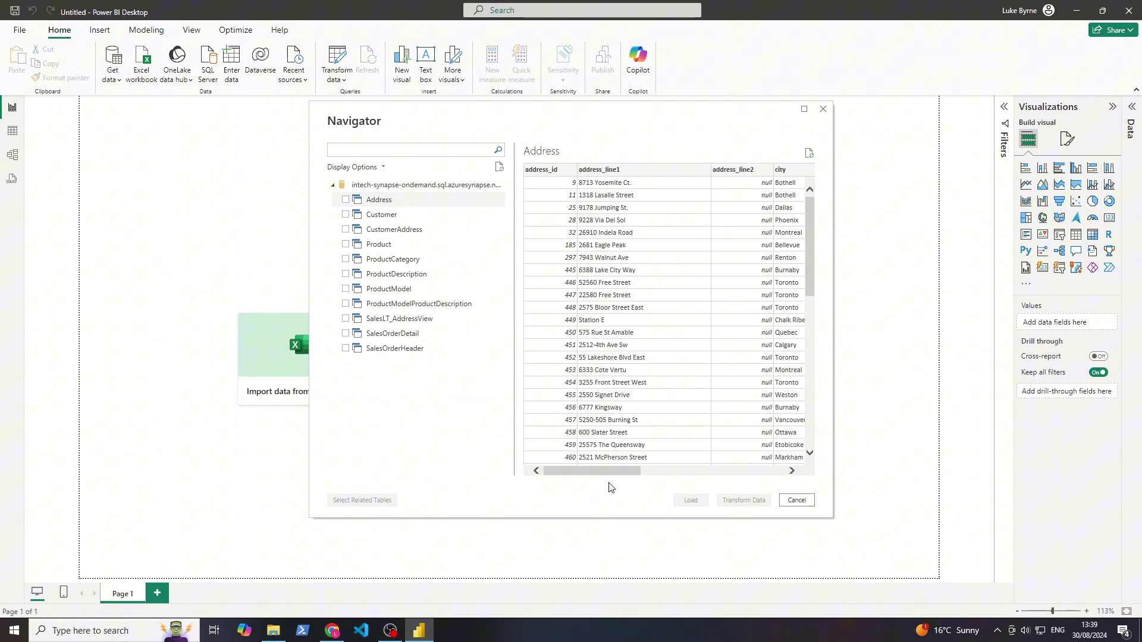
mouse_move(612, 471)
mouse_down()
mouse_move(666, 472)
mouse_move(625, 471)
mouse_up()
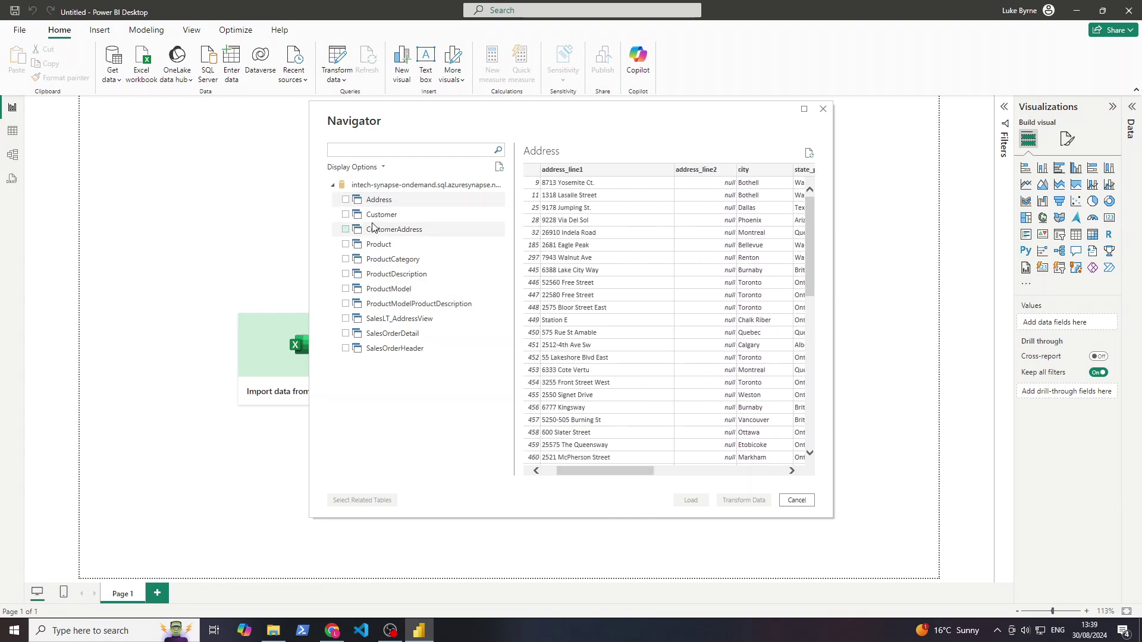
click(345, 200)
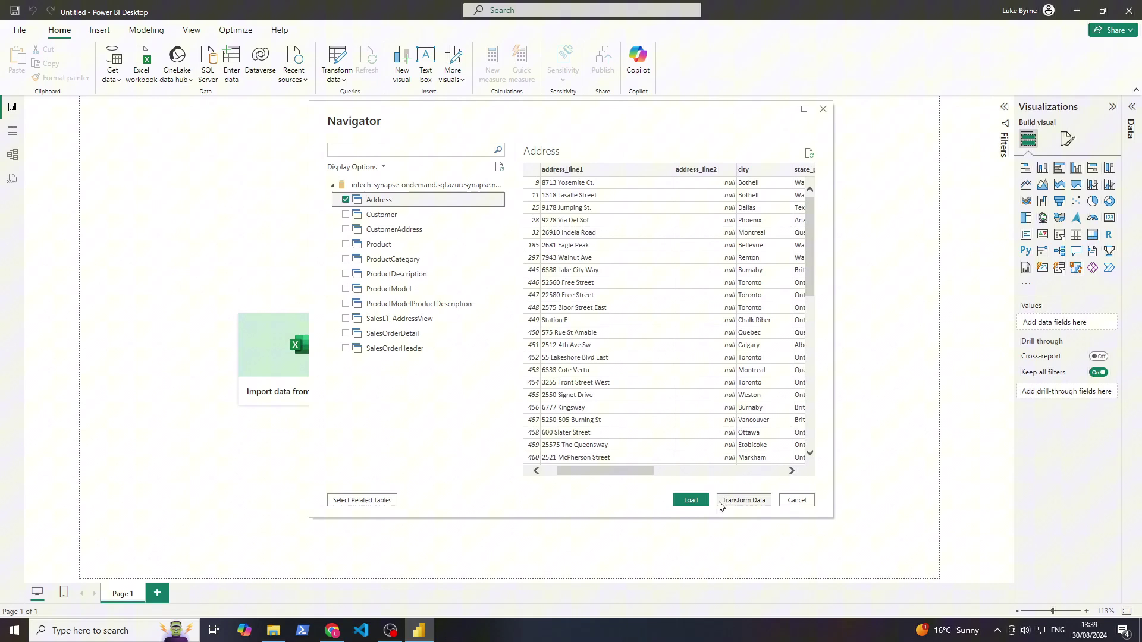
drag(636, 468, 587, 459)
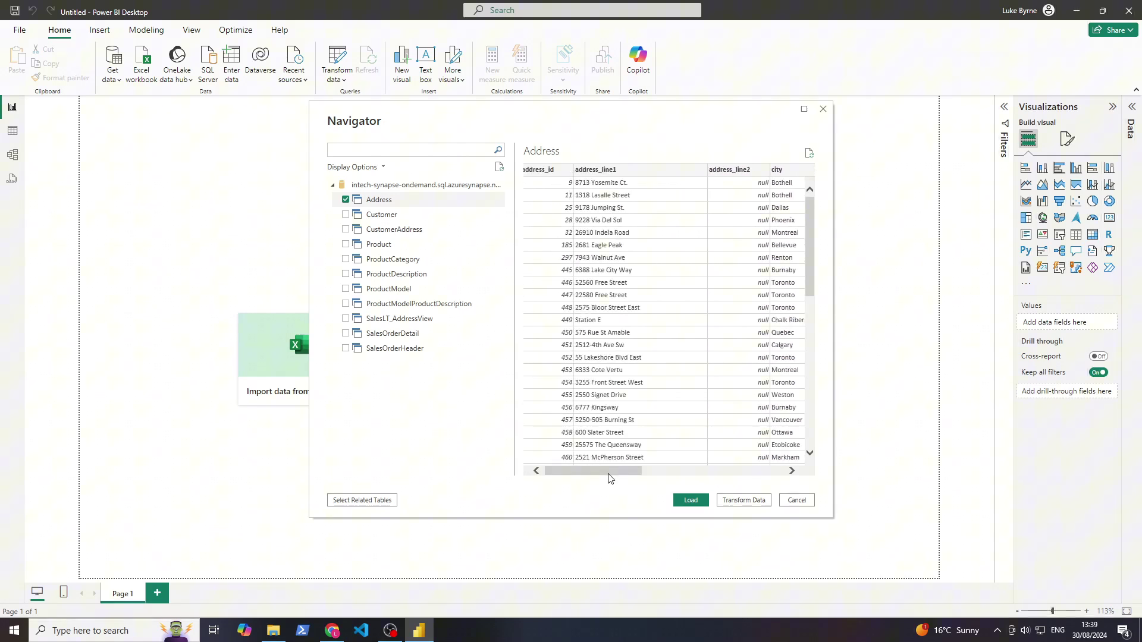
Step: Tick the remaining tables, Product through SalesOrderHeader, and load all eleven into the model
click(352, 350)
click(345, 333)
click(345, 318)
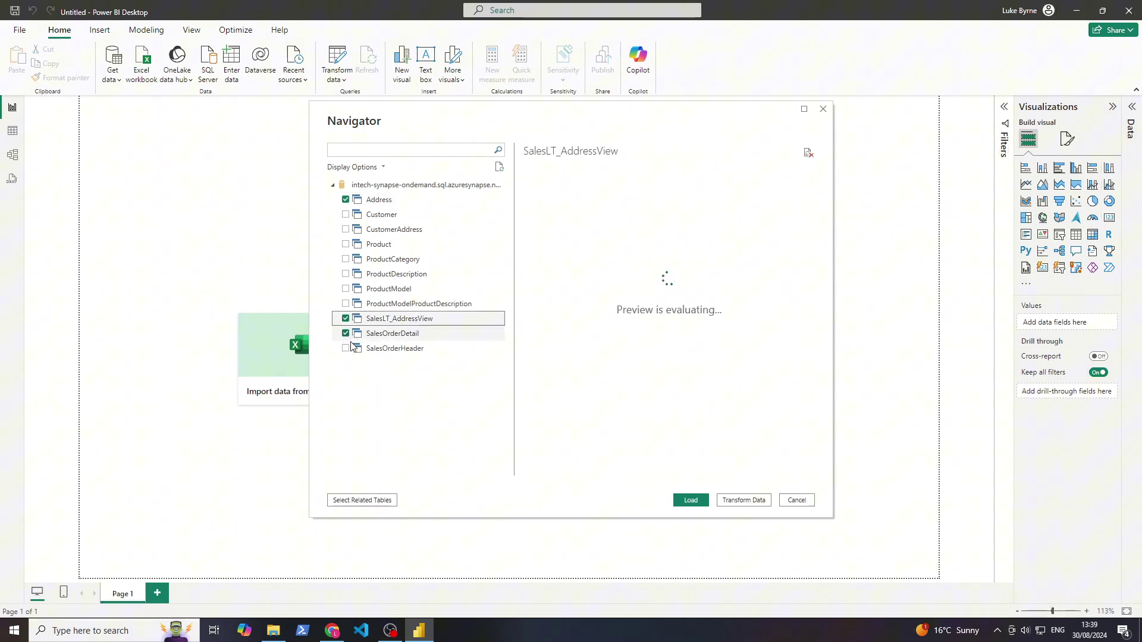
click(346, 348)
click(345, 304)
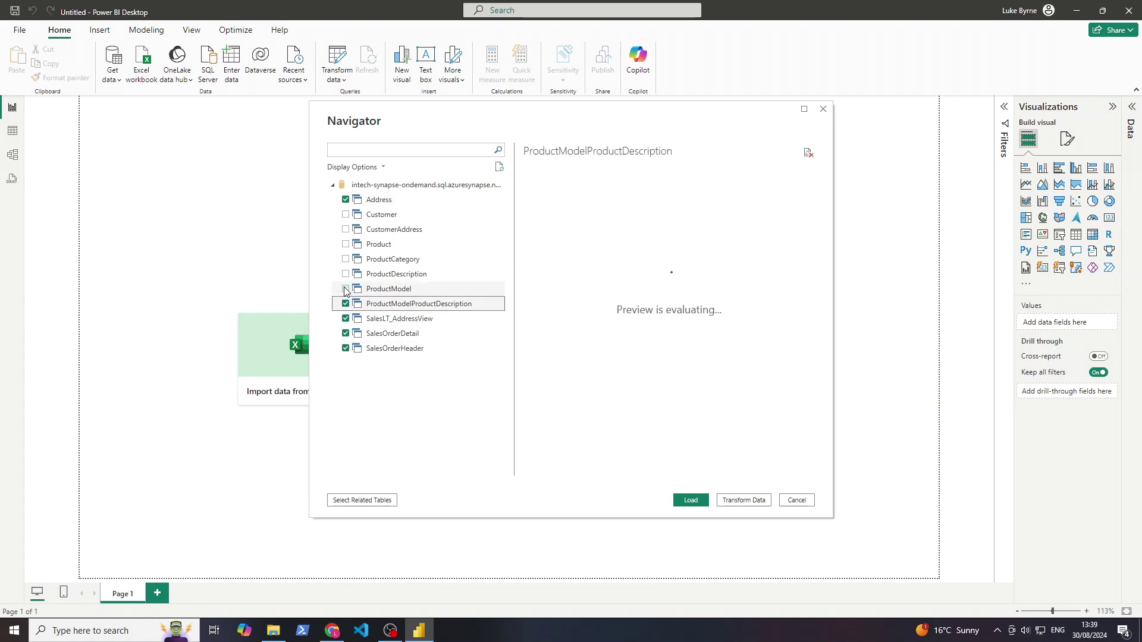
click(345, 289)
click(345, 274)
click(346, 260)
click(345, 245)
click(345, 229)
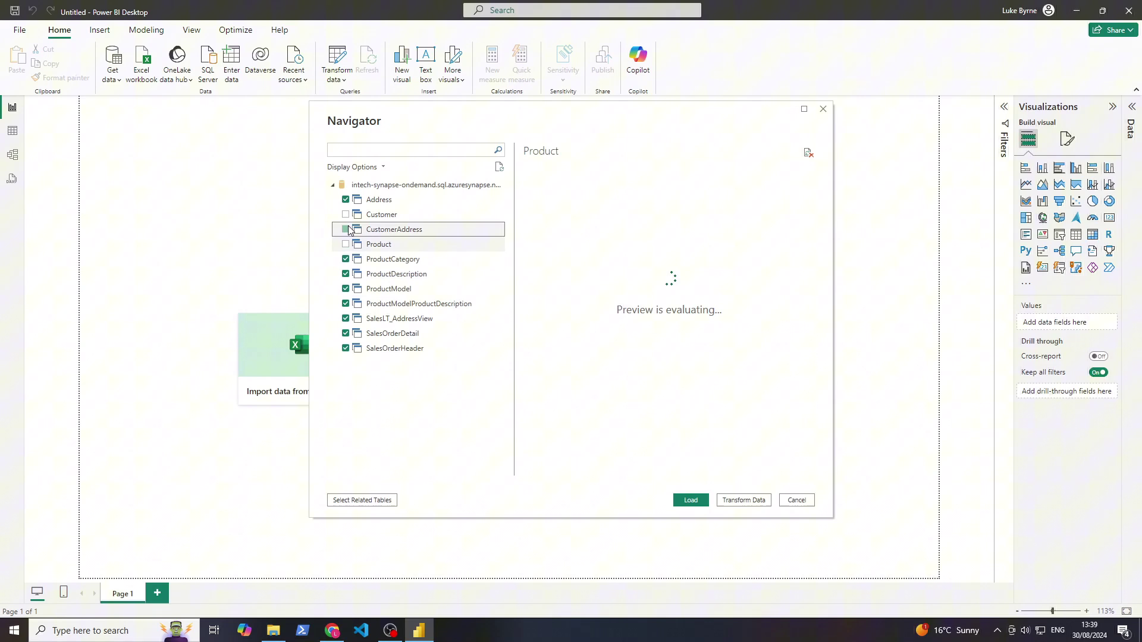
click(346, 215)
click(346, 245)
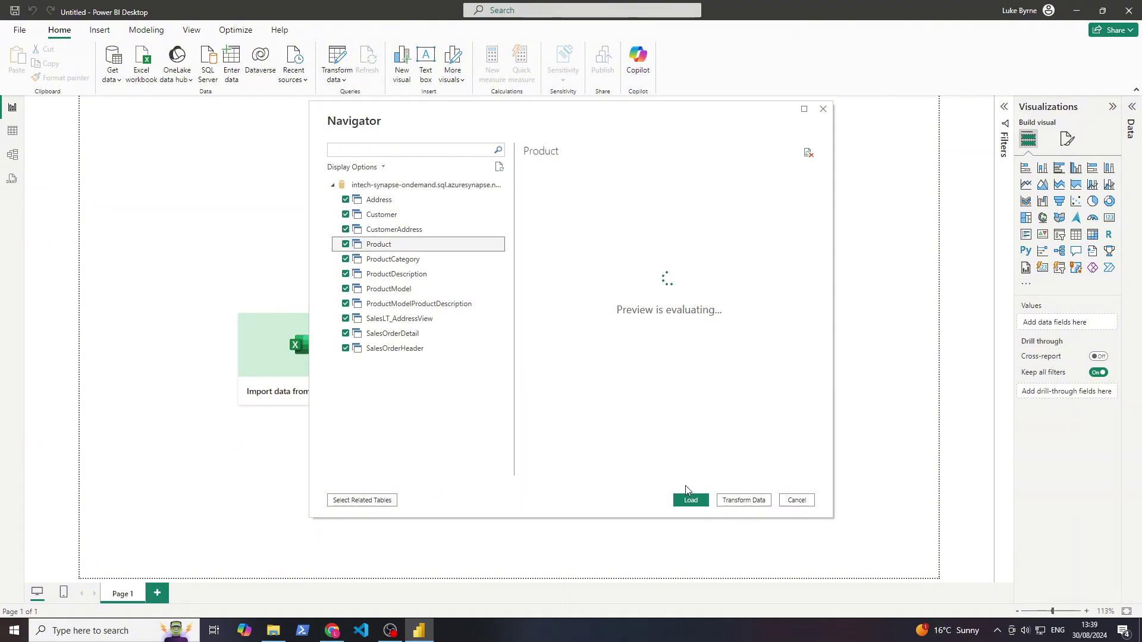
click(688, 500)
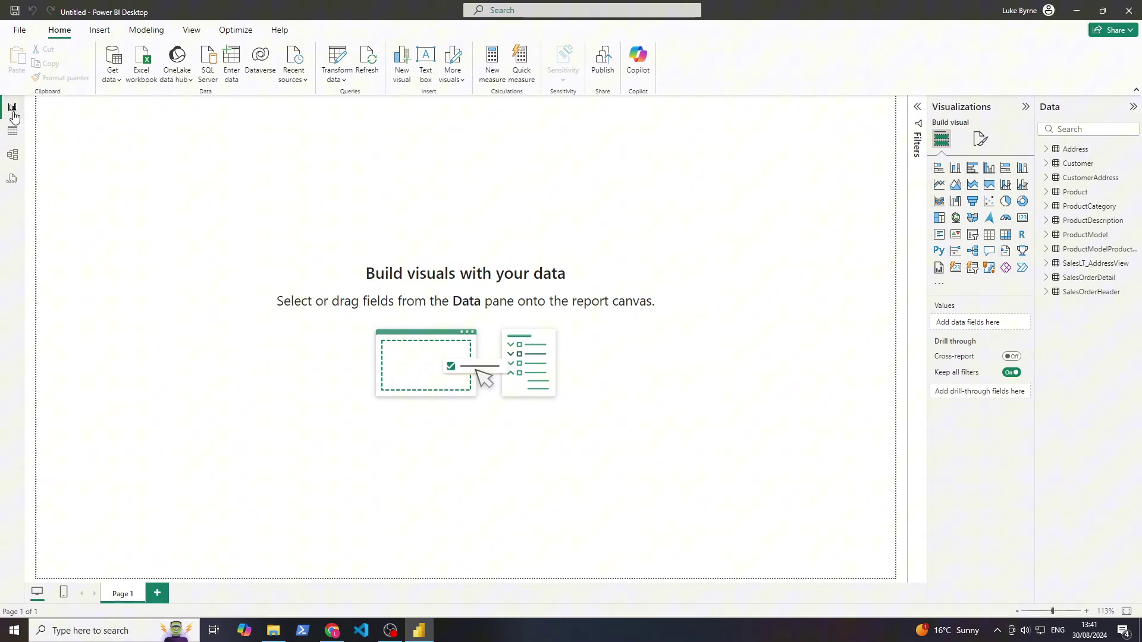
Step: Look over Table and Model views, then open DAX query view and select its sample comments
click(13, 130)
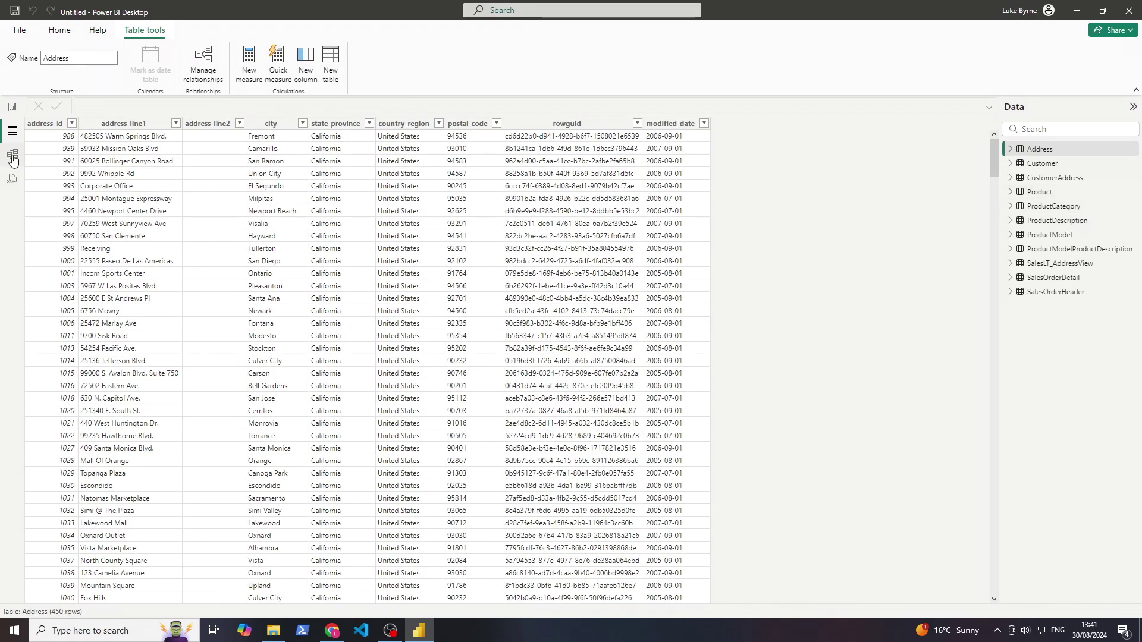
click(15, 158)
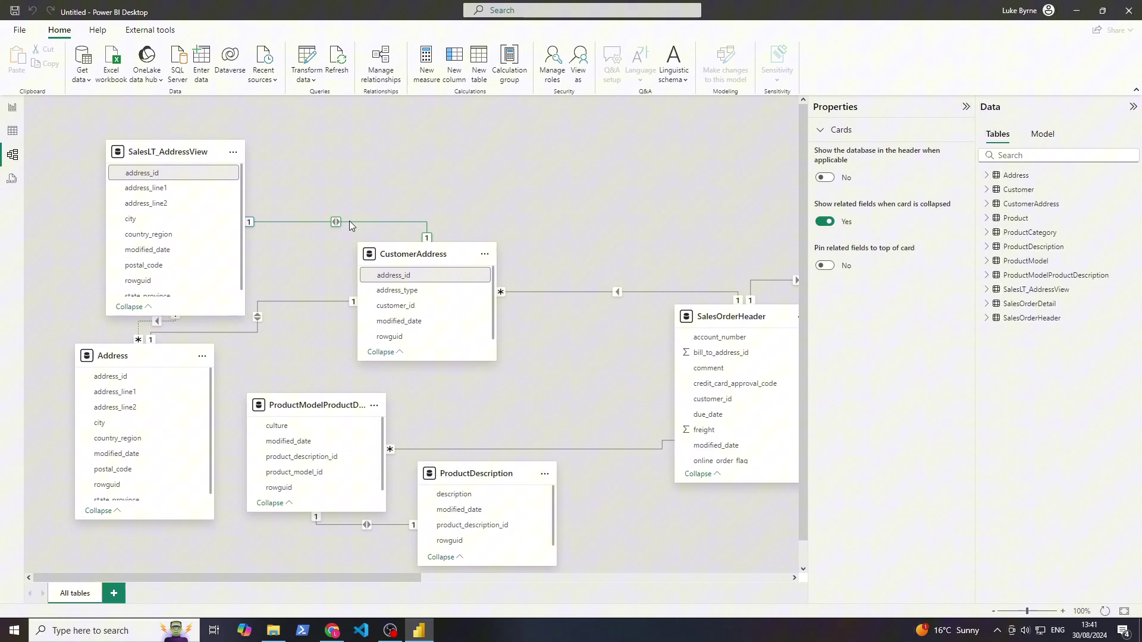
drag(410, 580, 363, 577)
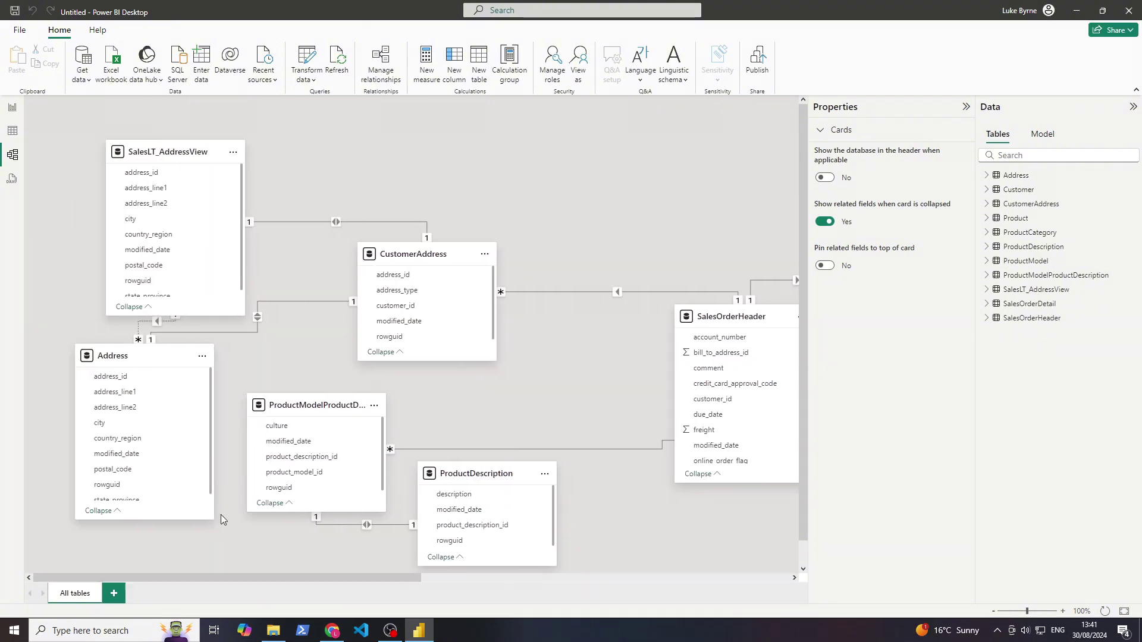
click(10, 181)
key(ctrl+a)
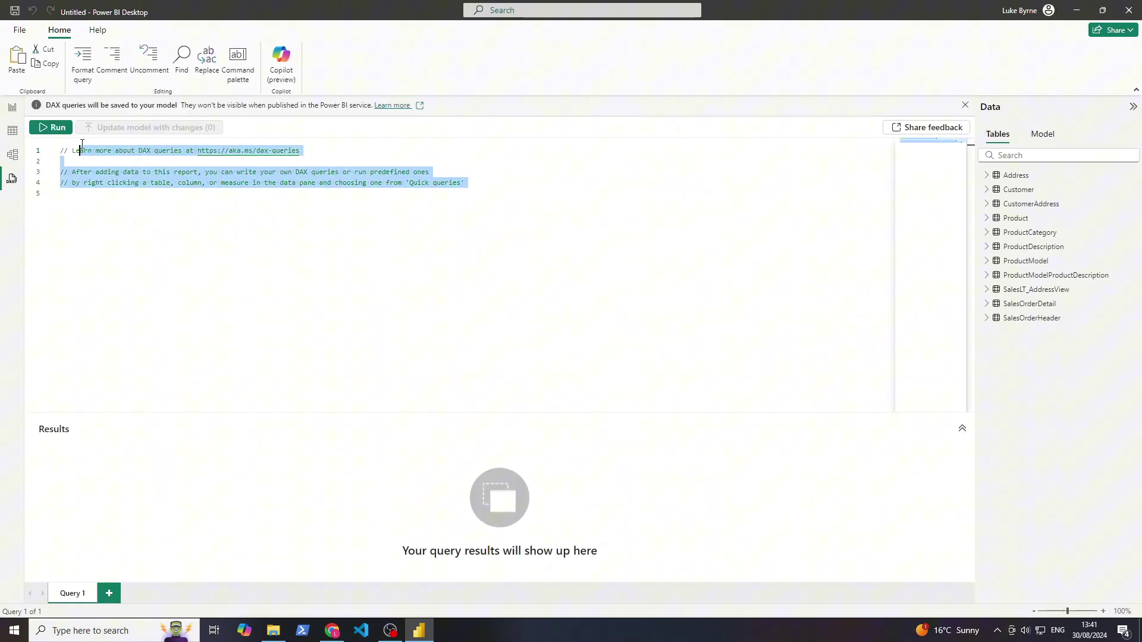
click(115, 254)
drag(136, 215, 10, 147)
Step: Read the DAX definition in the Google search, then return to the query editor
click(332, 630)
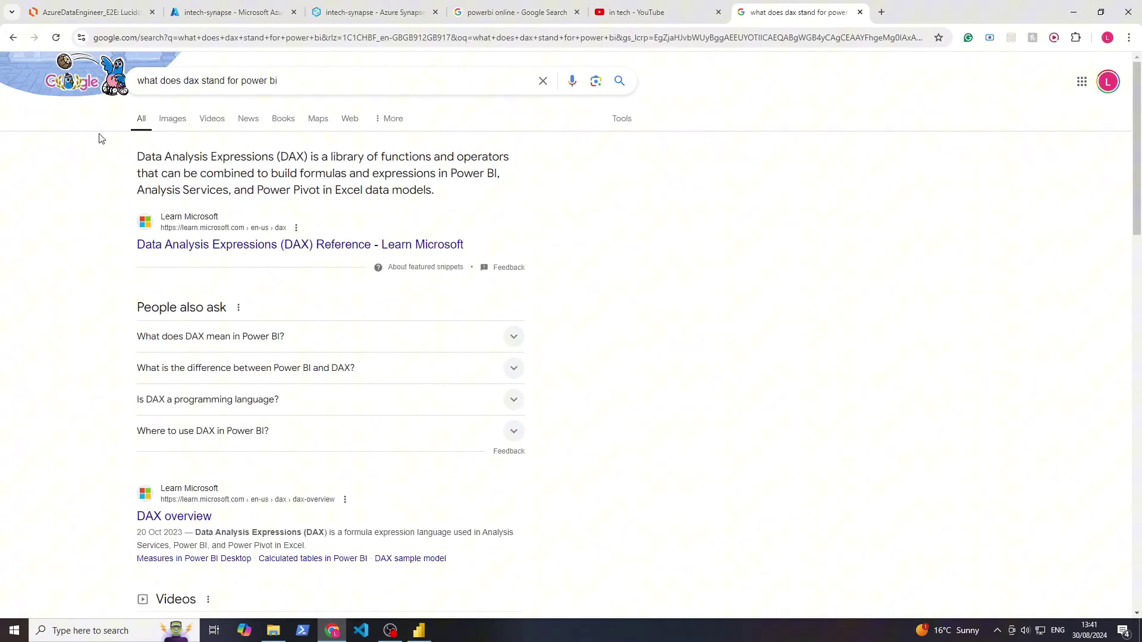
drag(141, 156, 453, 193)
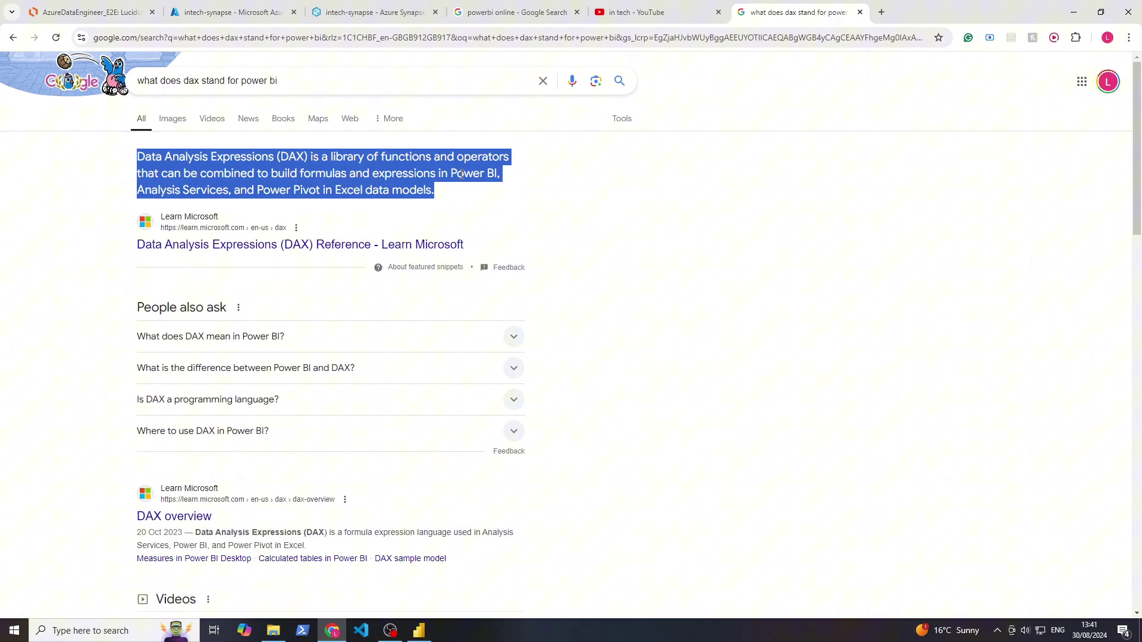
click(419, 631)
Step: In Model view, pan the diagram and drag the Address table card lower and to the right
click(142, 248)
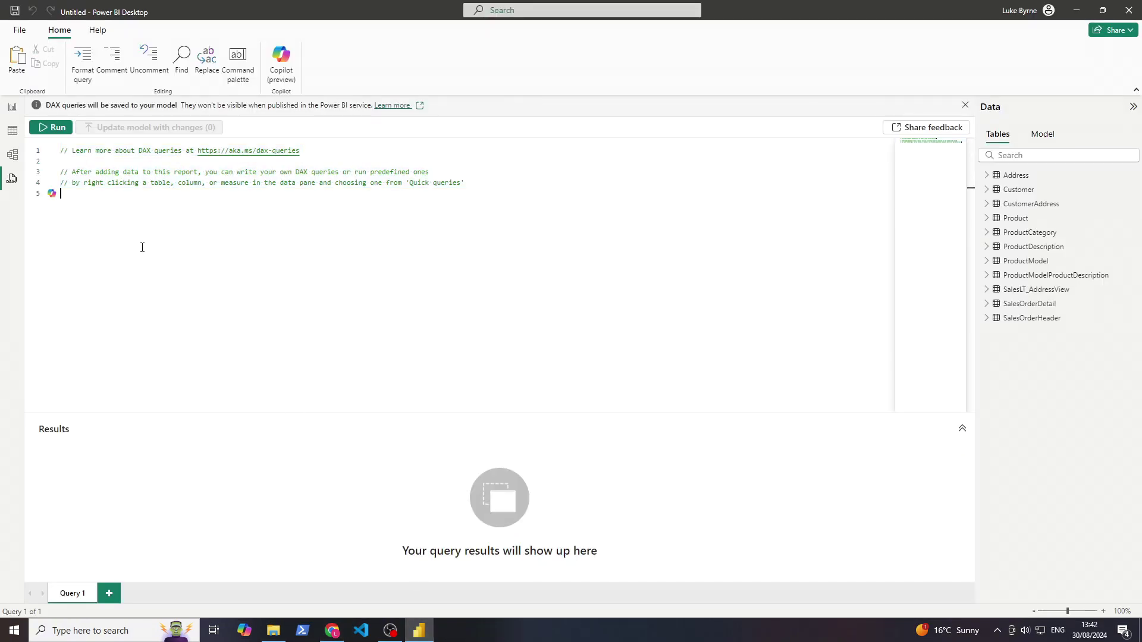
click(12, 155)
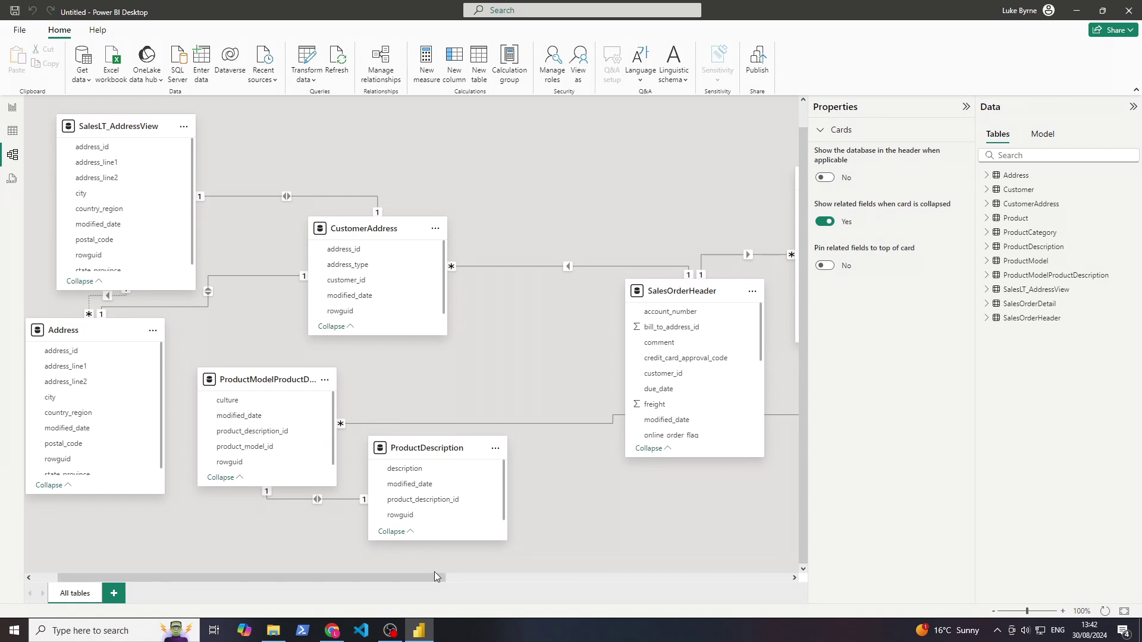
drag(434, 572, 411, 554)
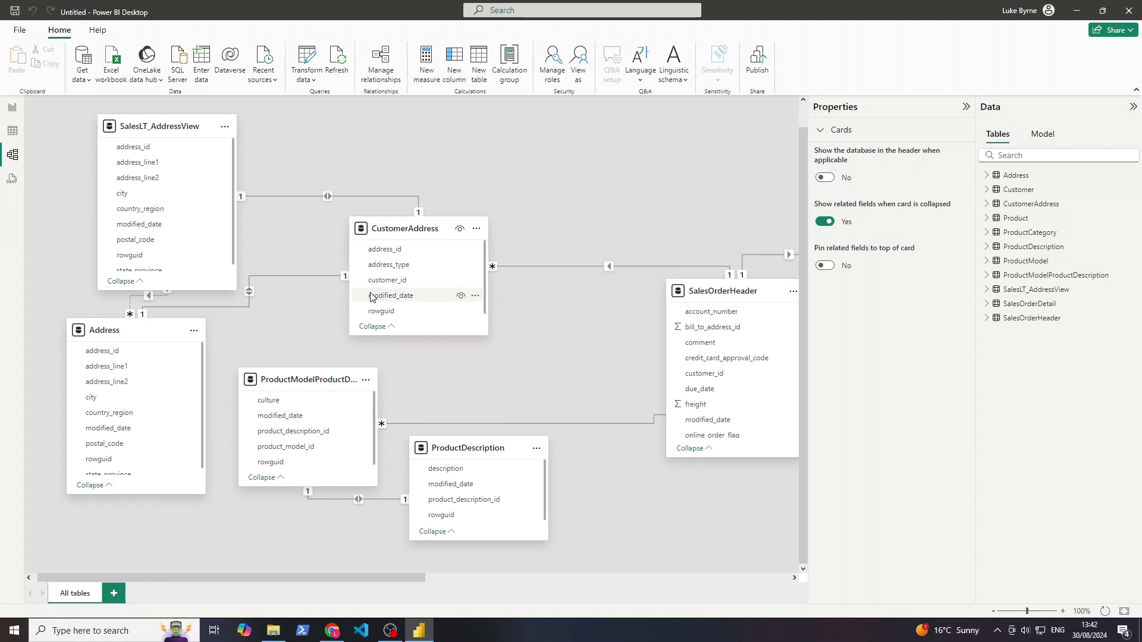
drag(150, 332, 153, 394)
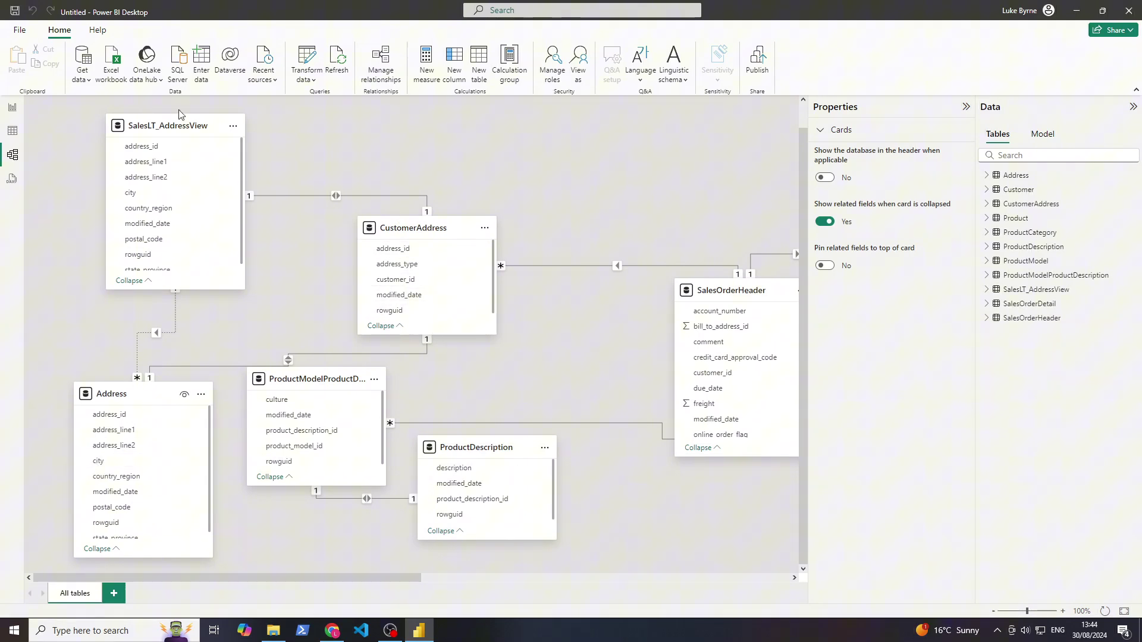
scroll(415, 369, right, 10)
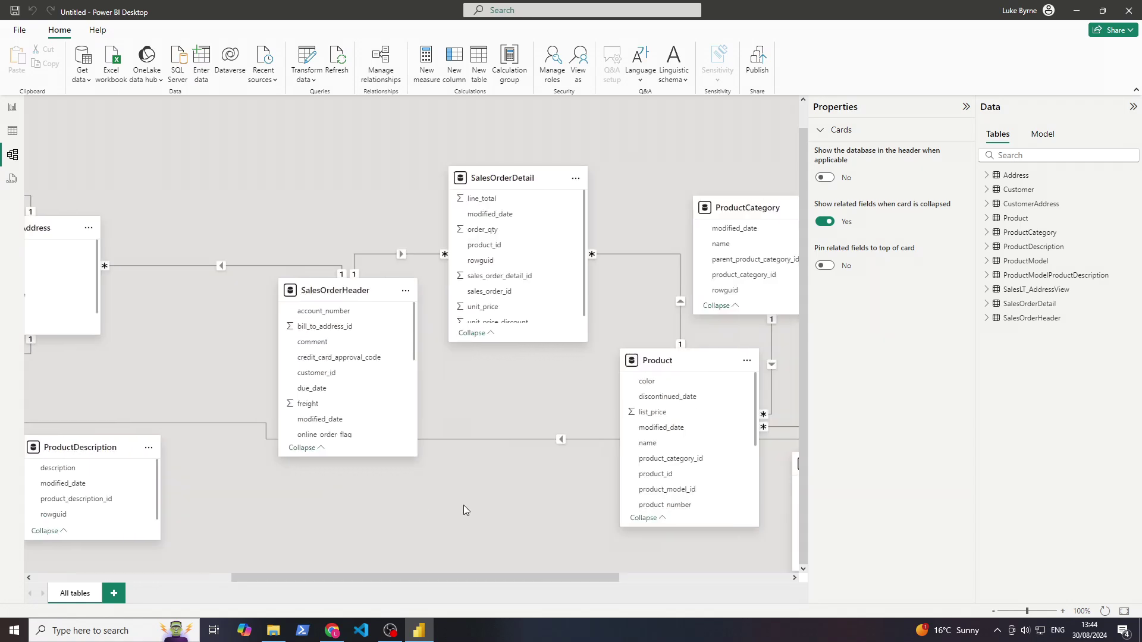
scroll(312, 489, left, 8)
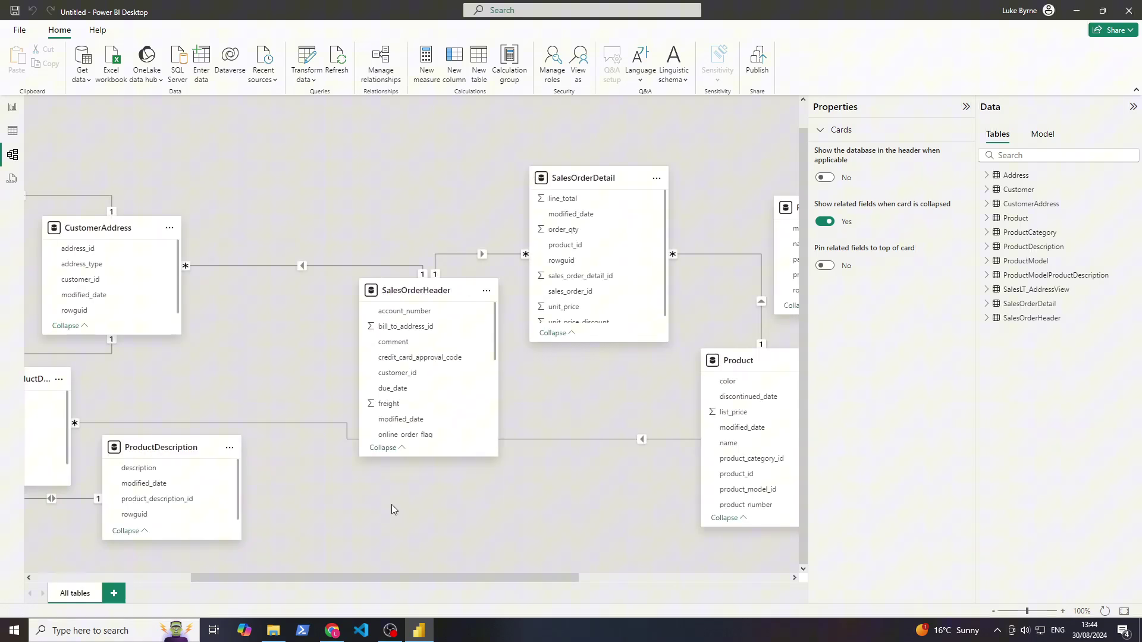
drag(391, 505, 609, 504)
scroll(417, 345, left, 1)
scroll(416, 345, up, 1)
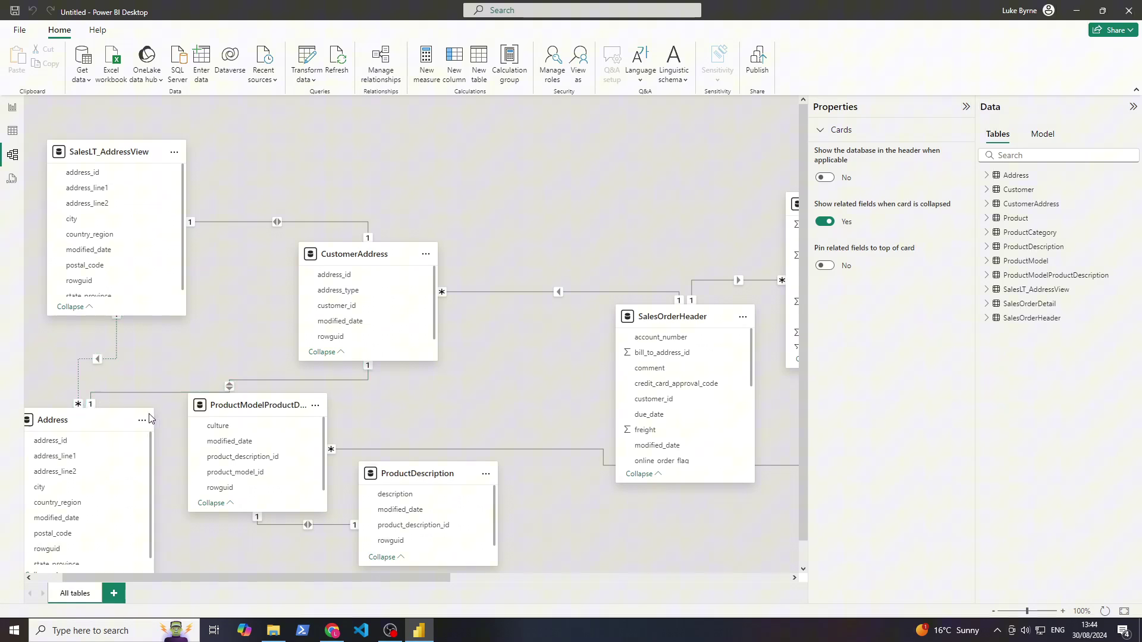
drag(74, 421, 69, 453)
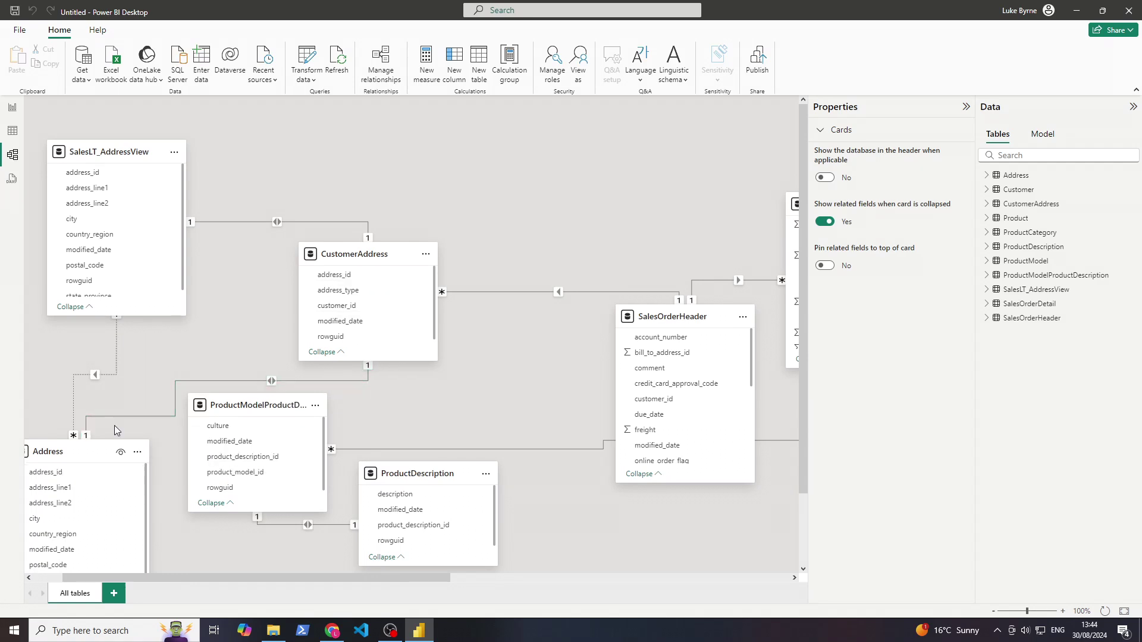
scroll(165, 412, left, 1)
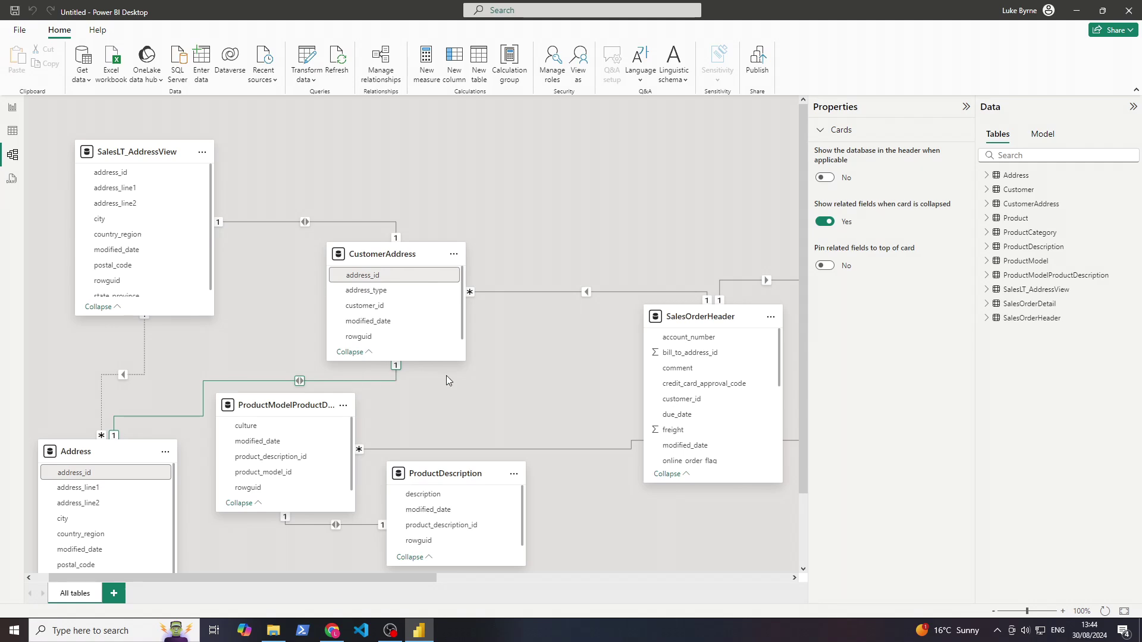
Step: Run Autodetect in Manage relationships, which finds no new relationships, and dismiss the message
click(286, 383)
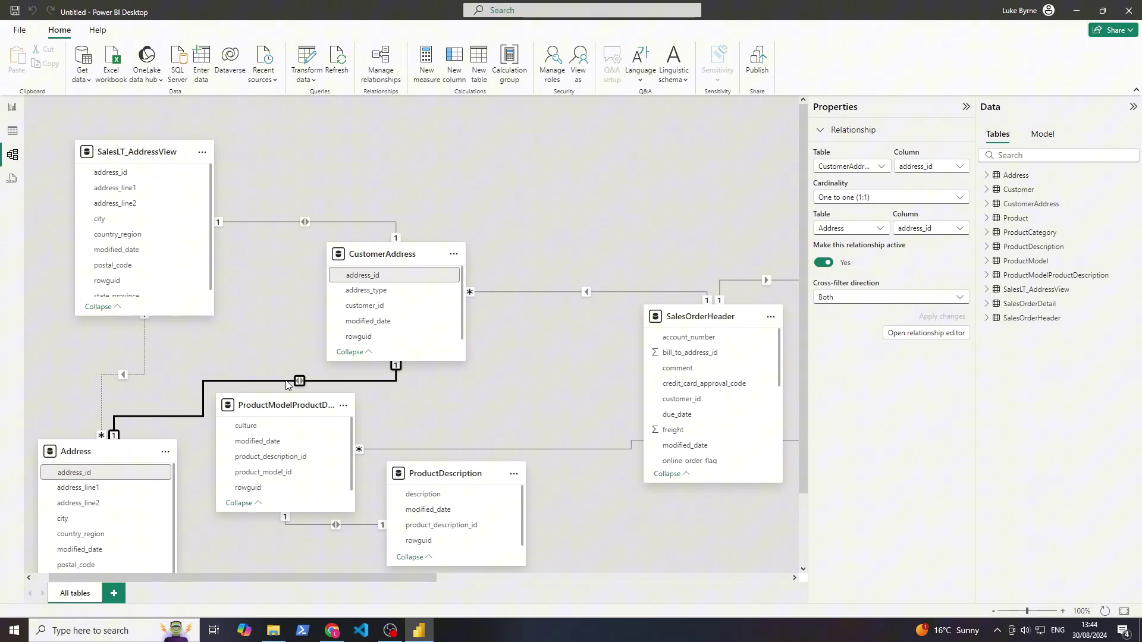
click(382, 82)
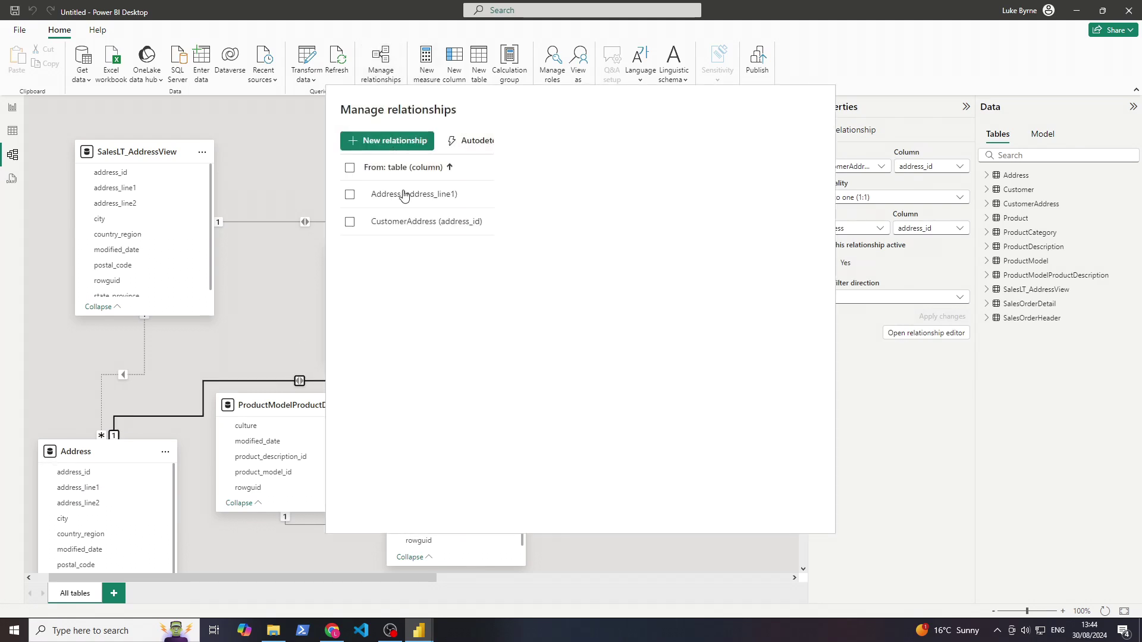
drag(484, 109, 443, 116)
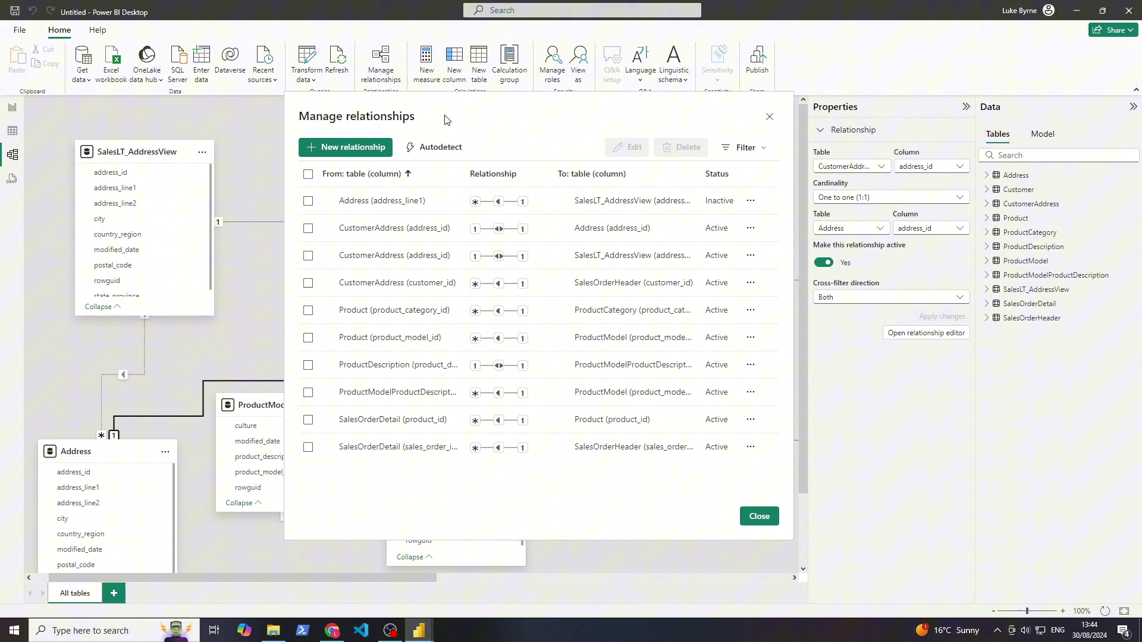
click(429, 147)
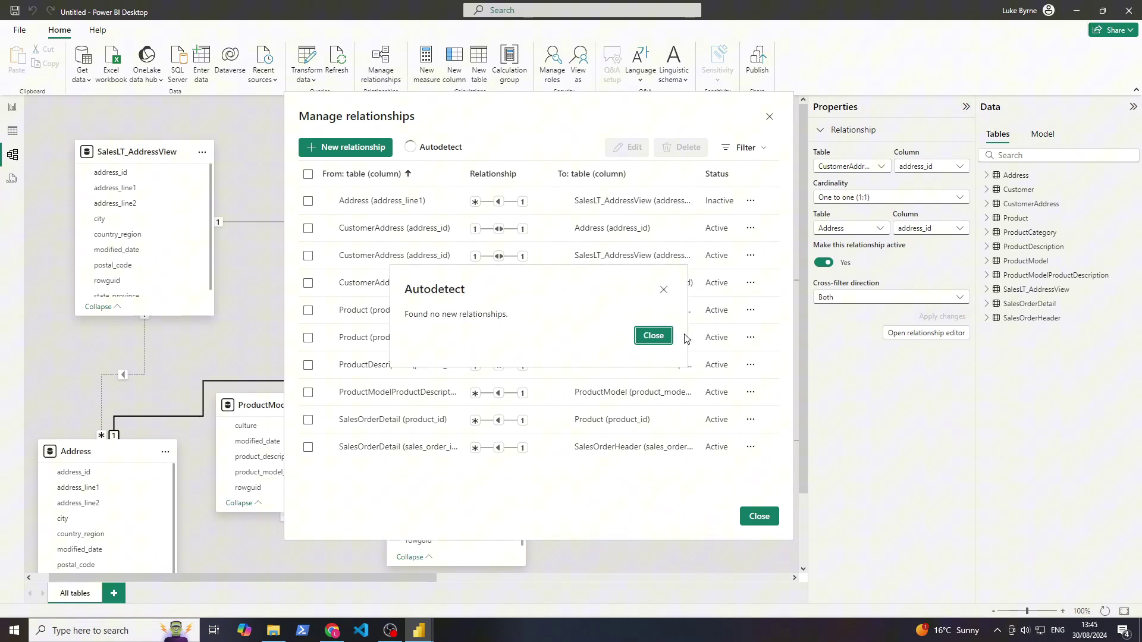
click(654, 335)
Step: Open the CustomerAddress–Address (address_id) relationship for editing
drag(485, 136, 570, 138)
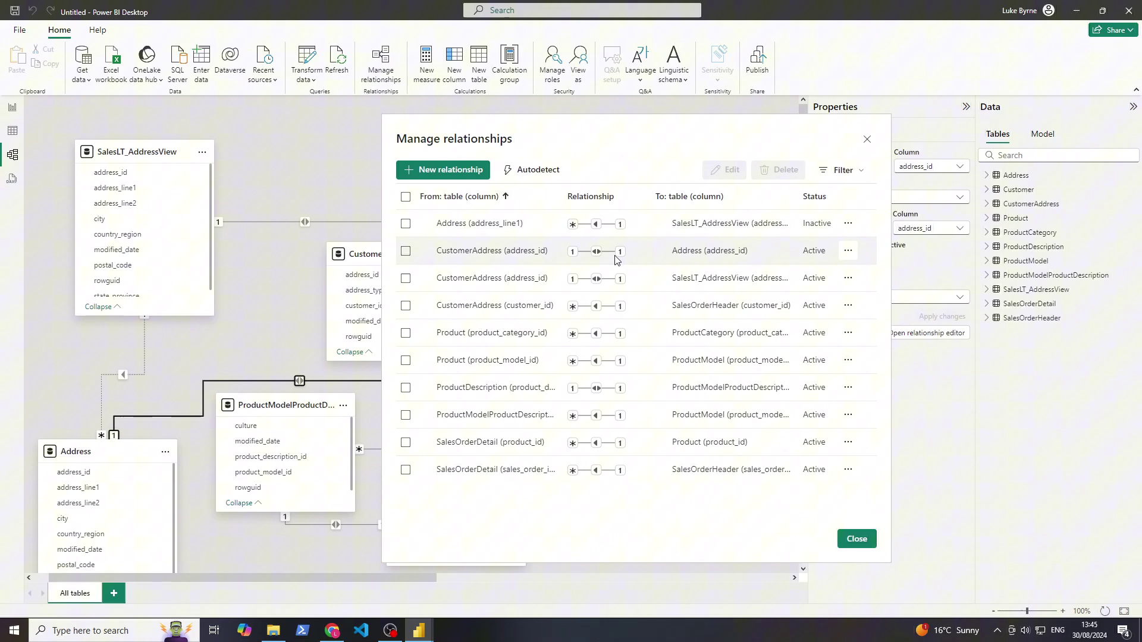
mouse_move(622, 256)
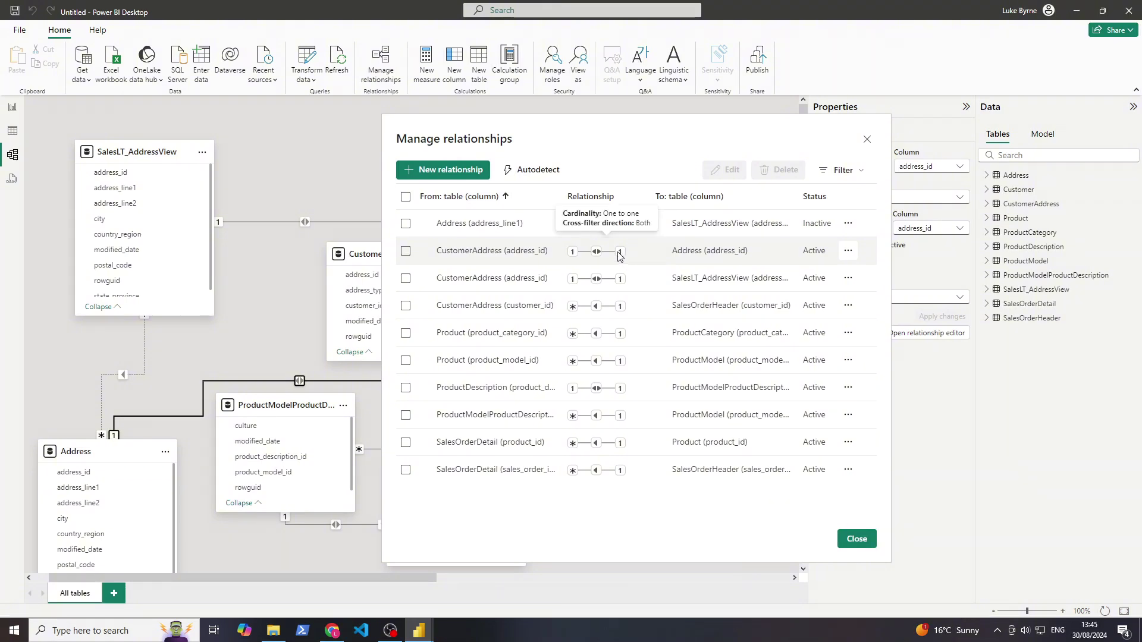
click(847, 250)
click(795, 271)
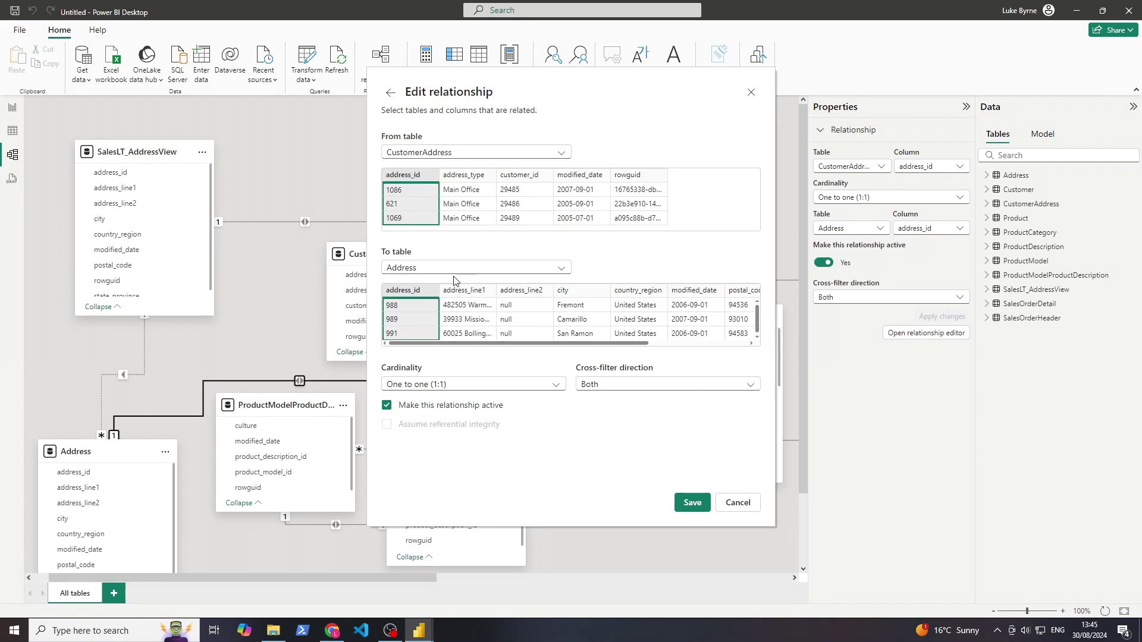
Step: Change the CustomerAddress–Address relationship's cardinality to One to many (1:*) and save it
click(544, 385)
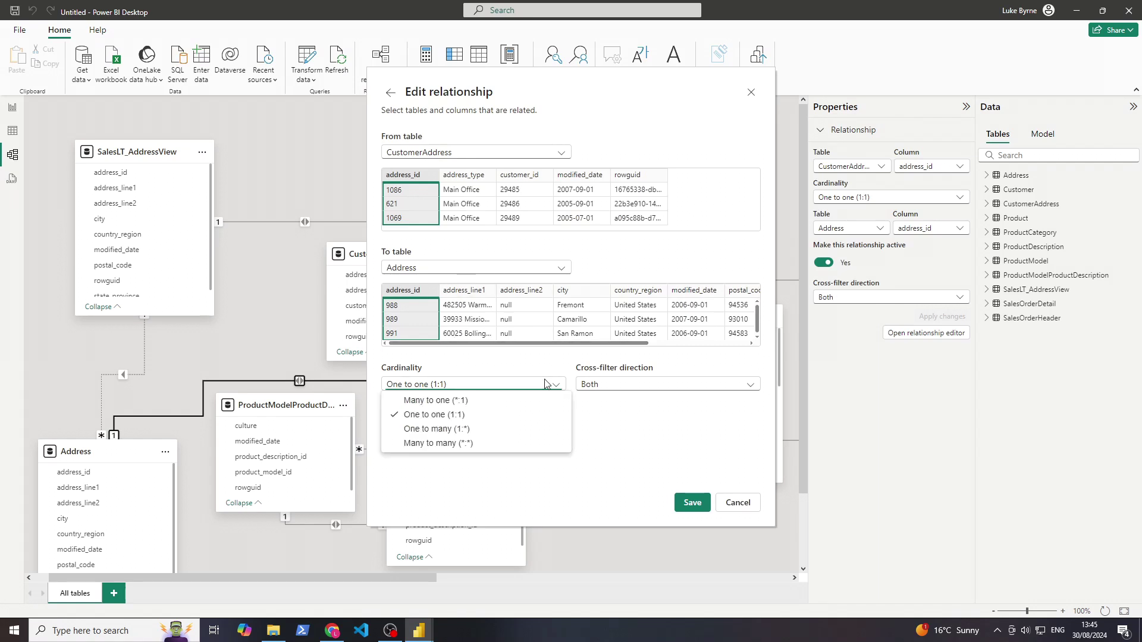
click(497, 430)
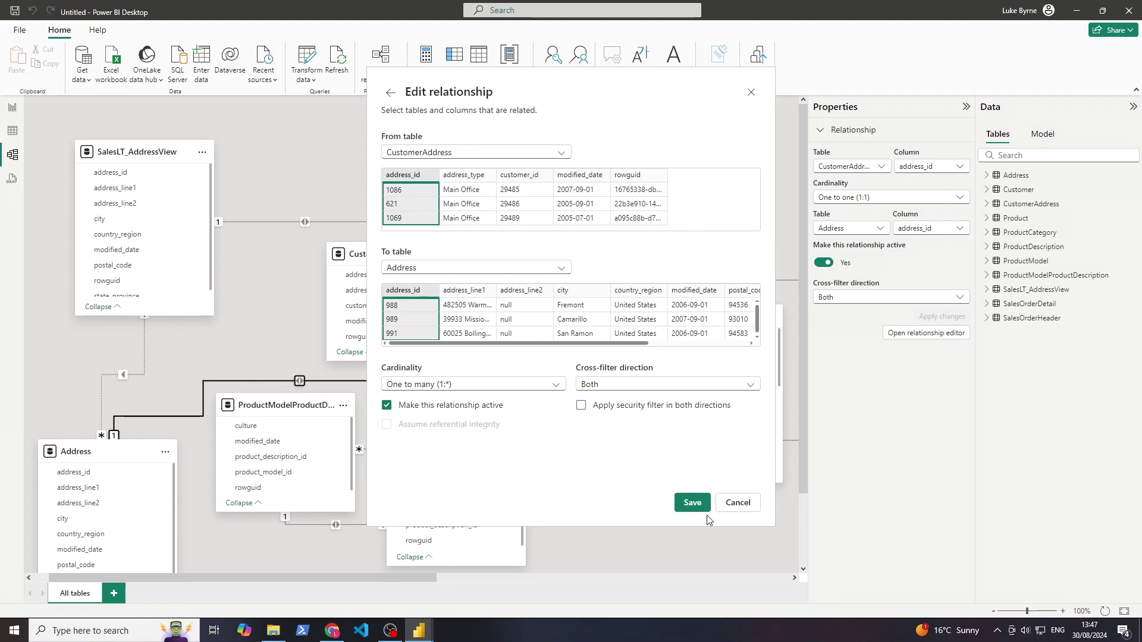
click(692, 503)
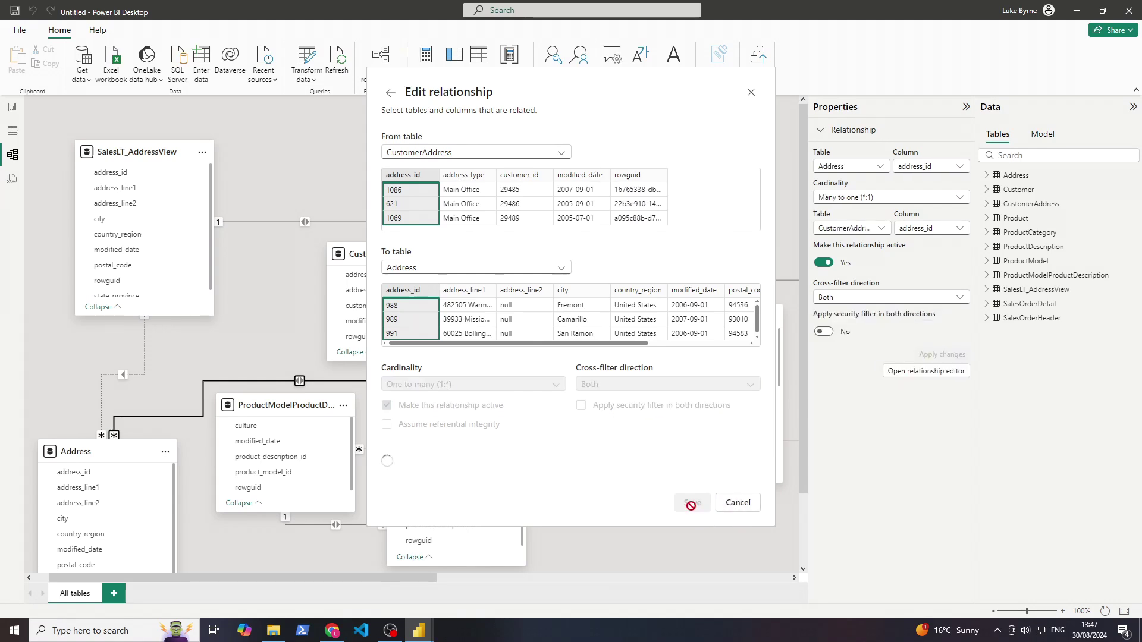
scroll(469, 408, down, 1)
click(470, 407)
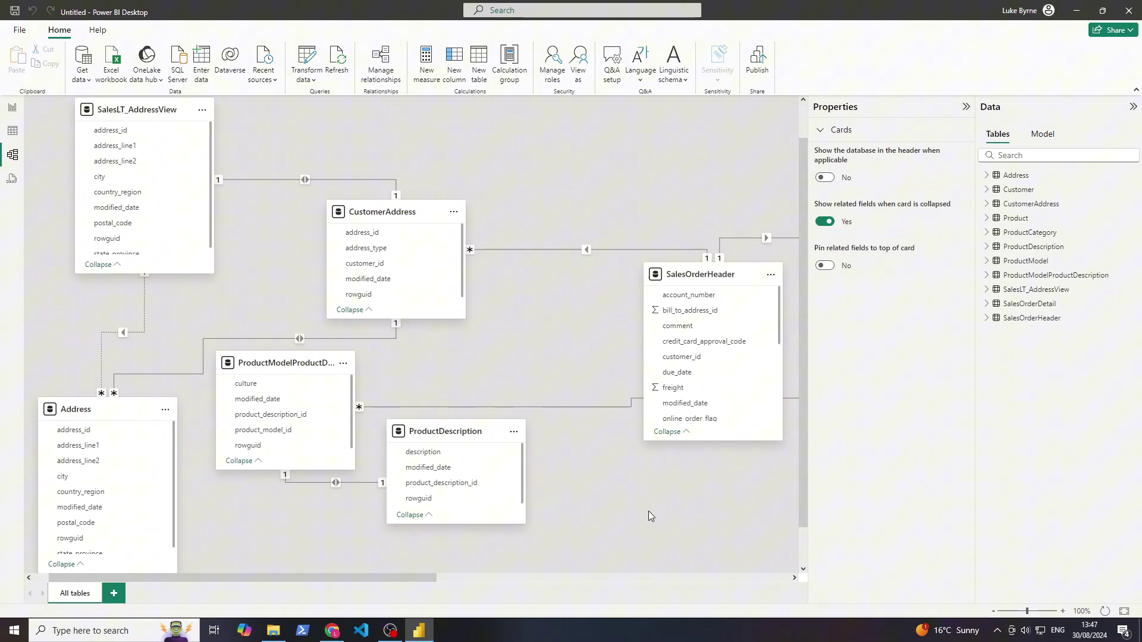
Step: Scroll the model diagram right to reveal Product, ProductCategory, Customer, ProductModel and SalesOrderDetail
drag(363, 577, 296, 561)
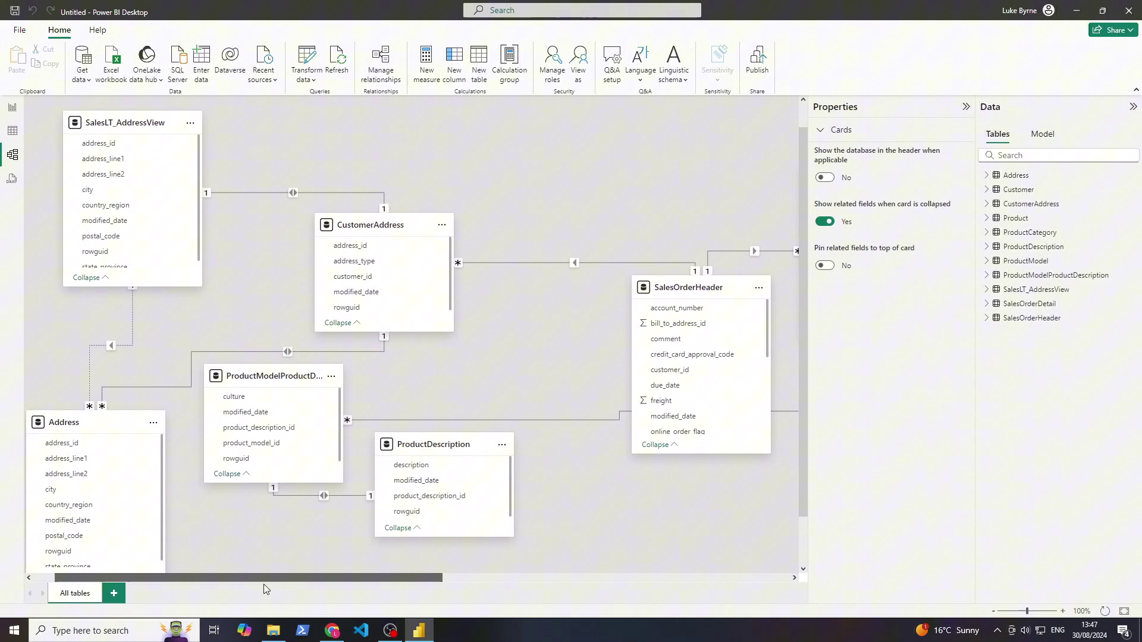
drag(263, 578, 427, 565)
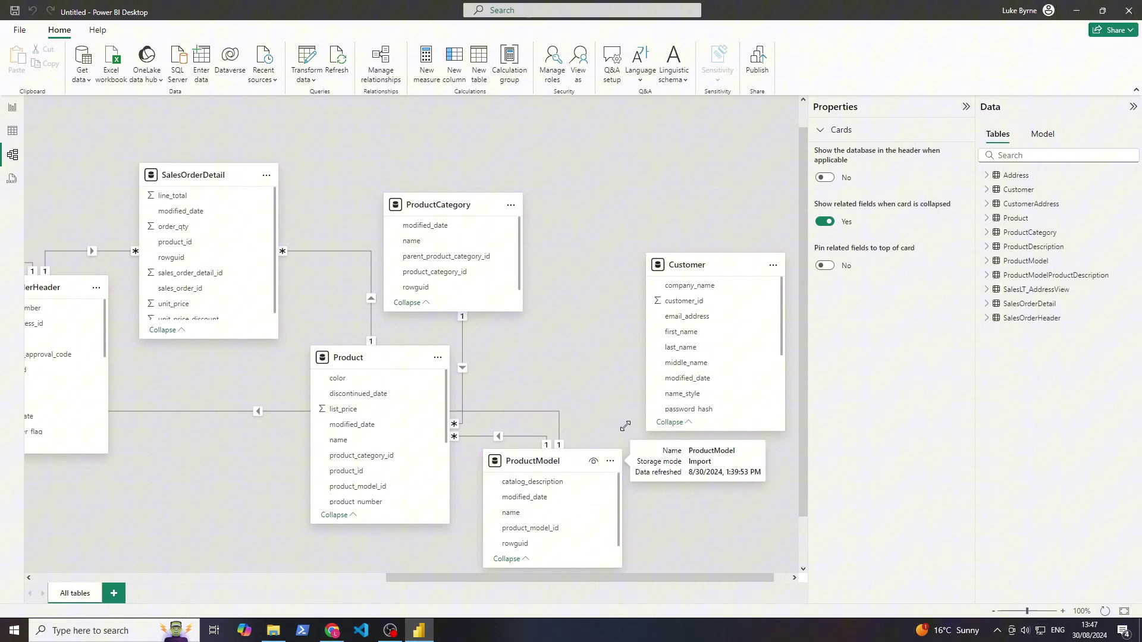
drag(605, 390, 774, 383)
key(alt+Tab)
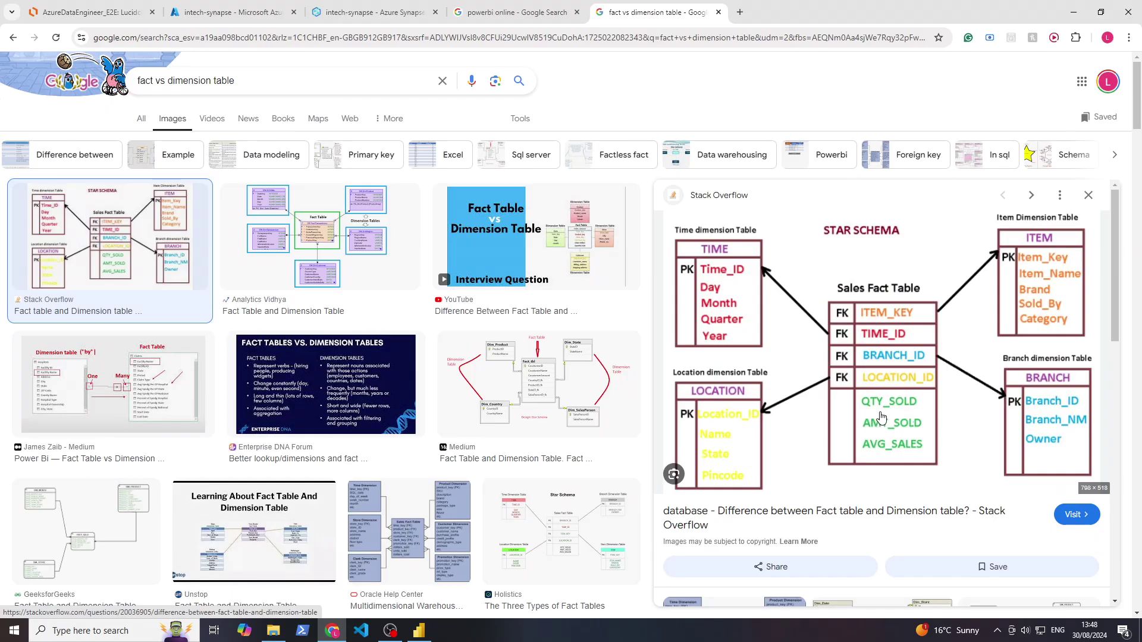
click(418, 630)
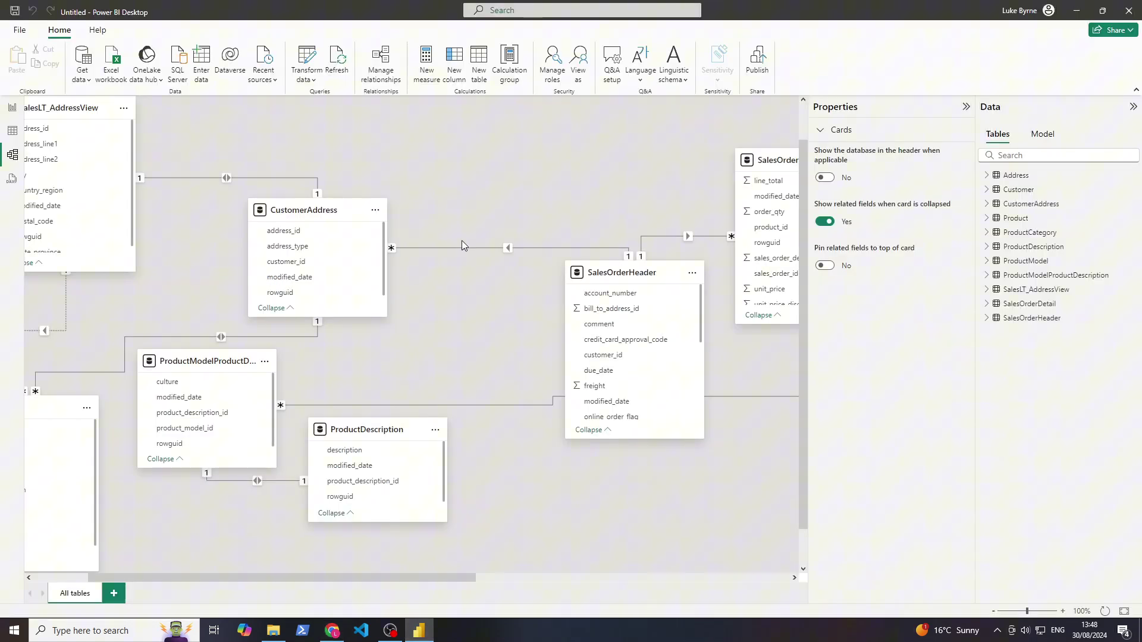
Step: Switch from the model diagram to the blank Page 1 report and widen the Visualizations pane
click(462, 246)
drag(454, 360, 375, 358)
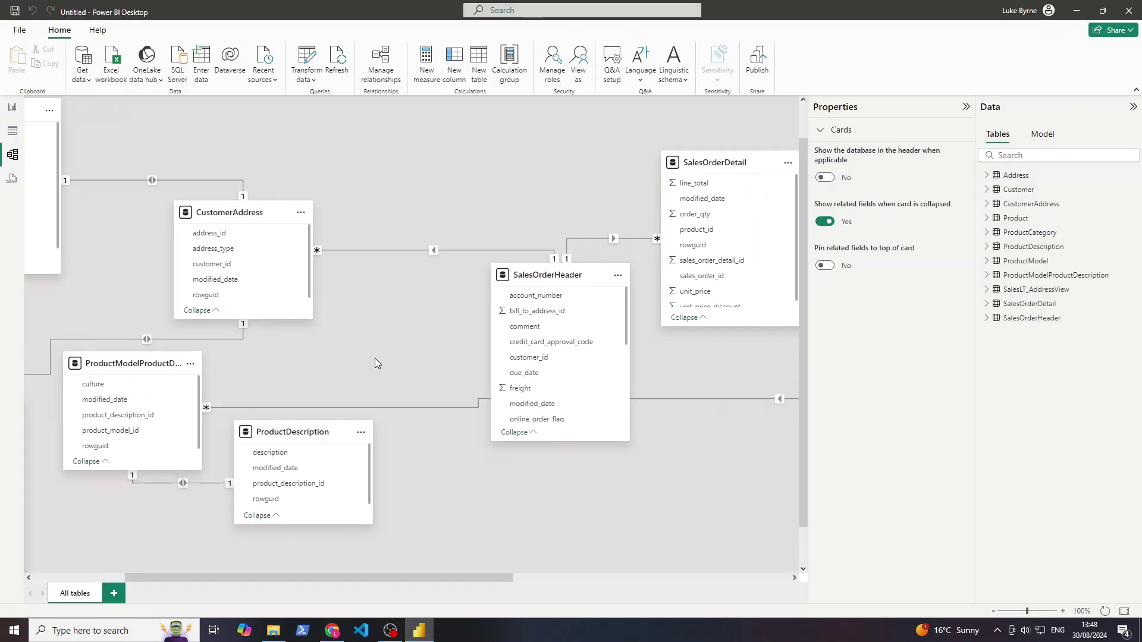
click(12, 106)
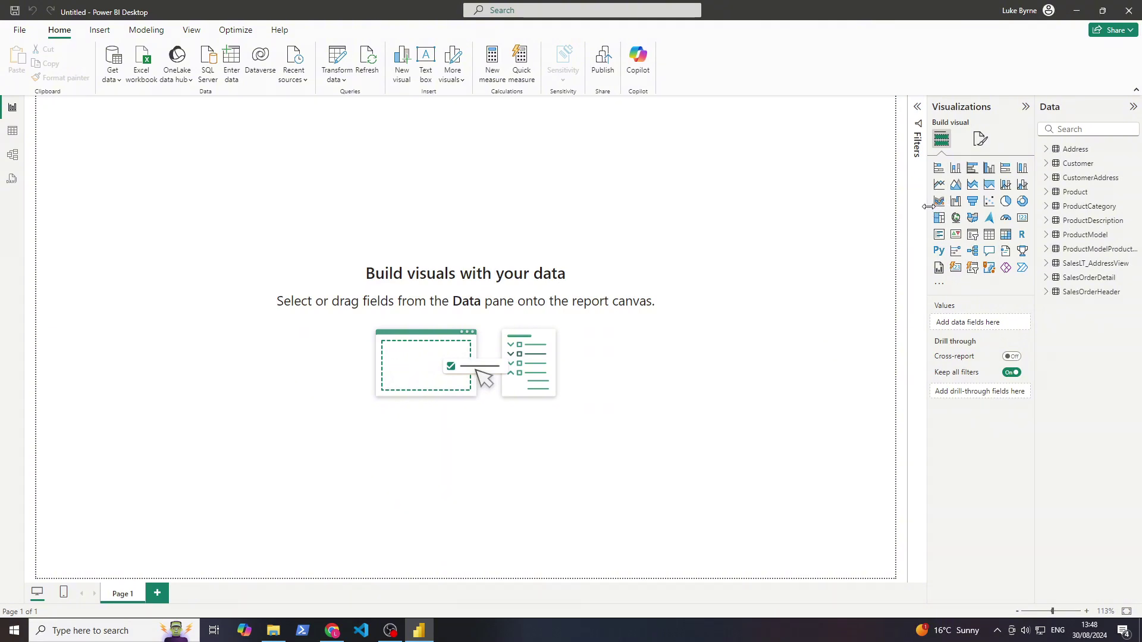
drag(927, 206, 858, 214)
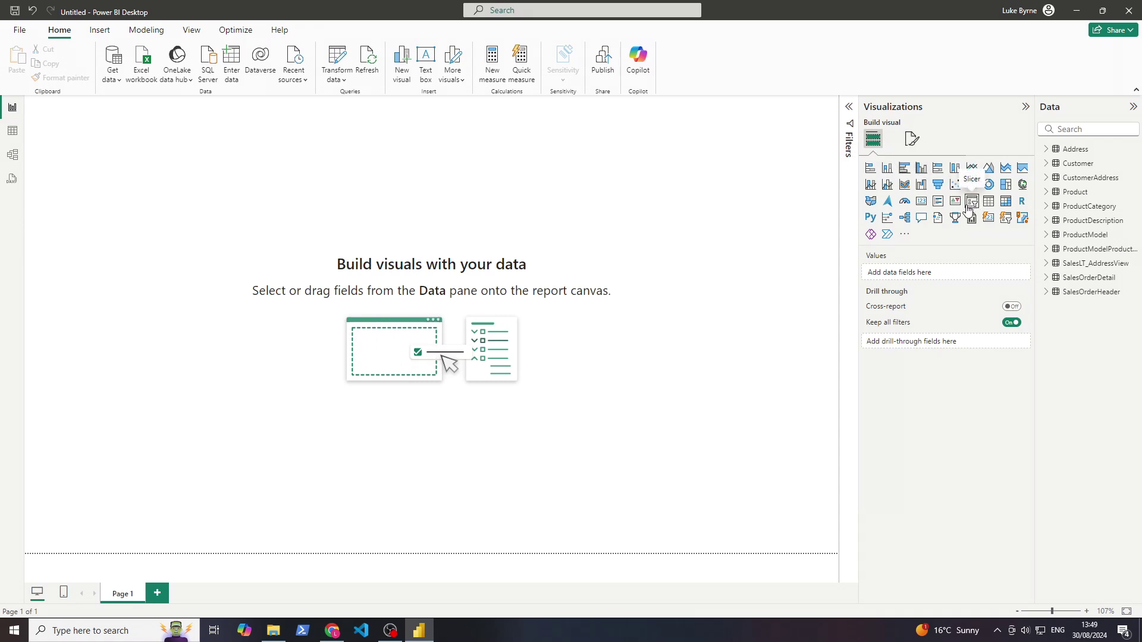
Step: Expand and collapse the Product, Customer and CustomerAddress field lists in the Data pane
click(1046, 192)
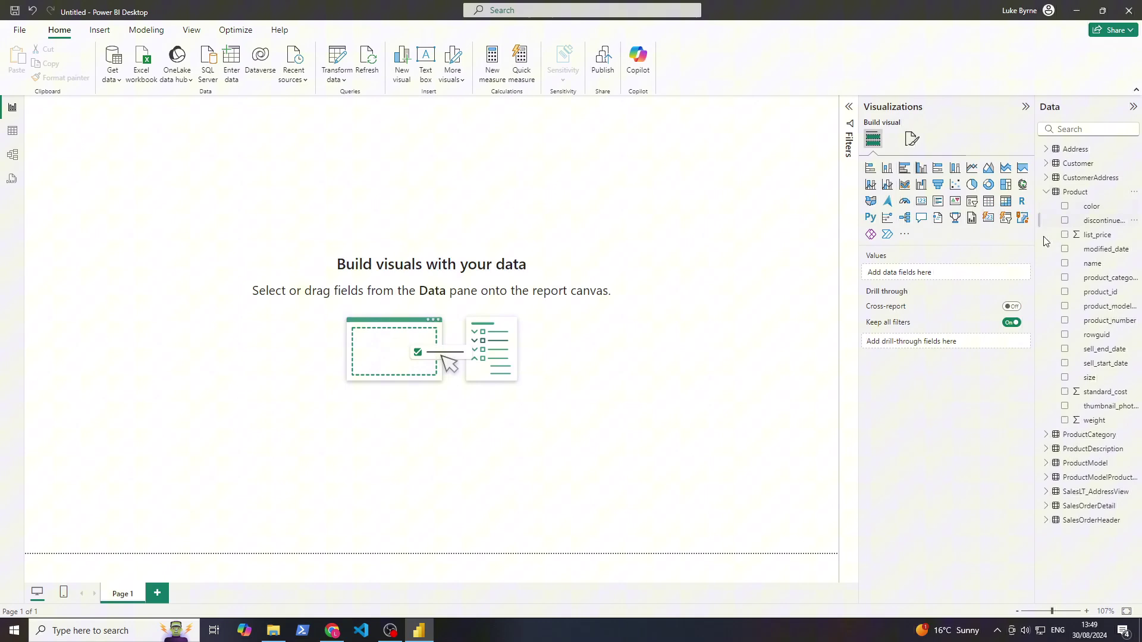
click(1046, 190)
click(1047, 189)
click(1046, 178)
click(1046, 163)
click(1046, 163)
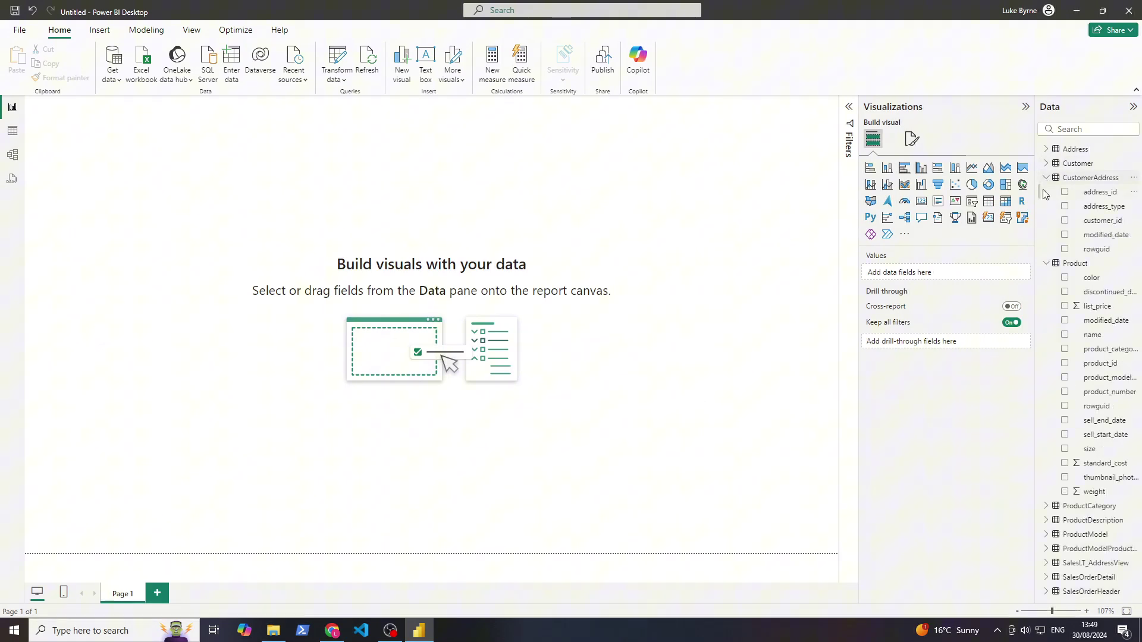
click(1046, 177)
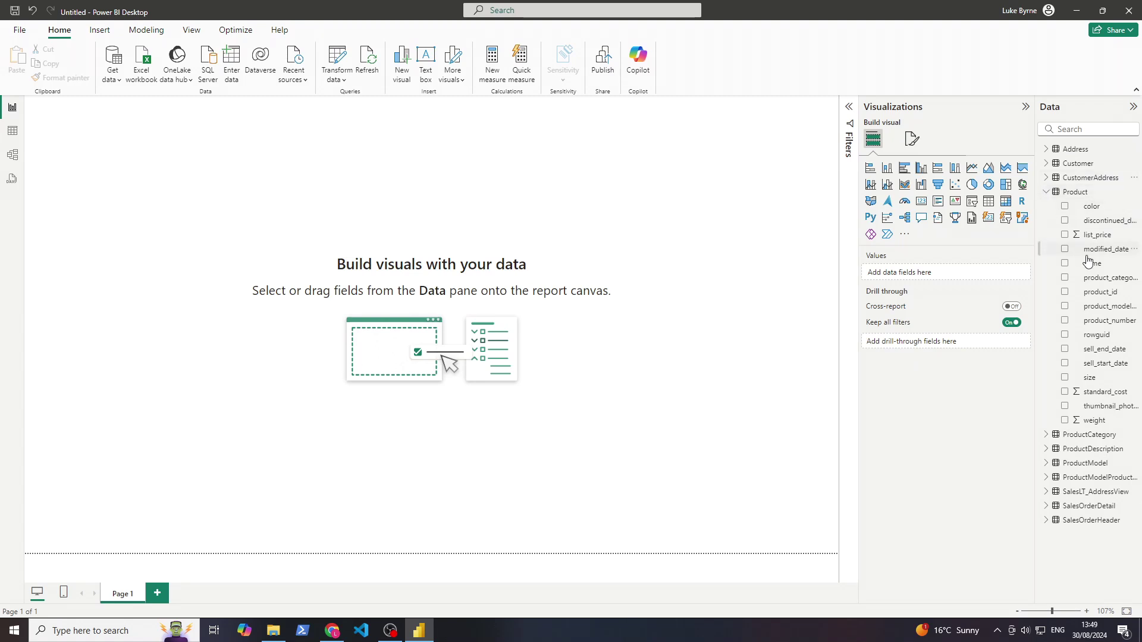
click(1046, 191)
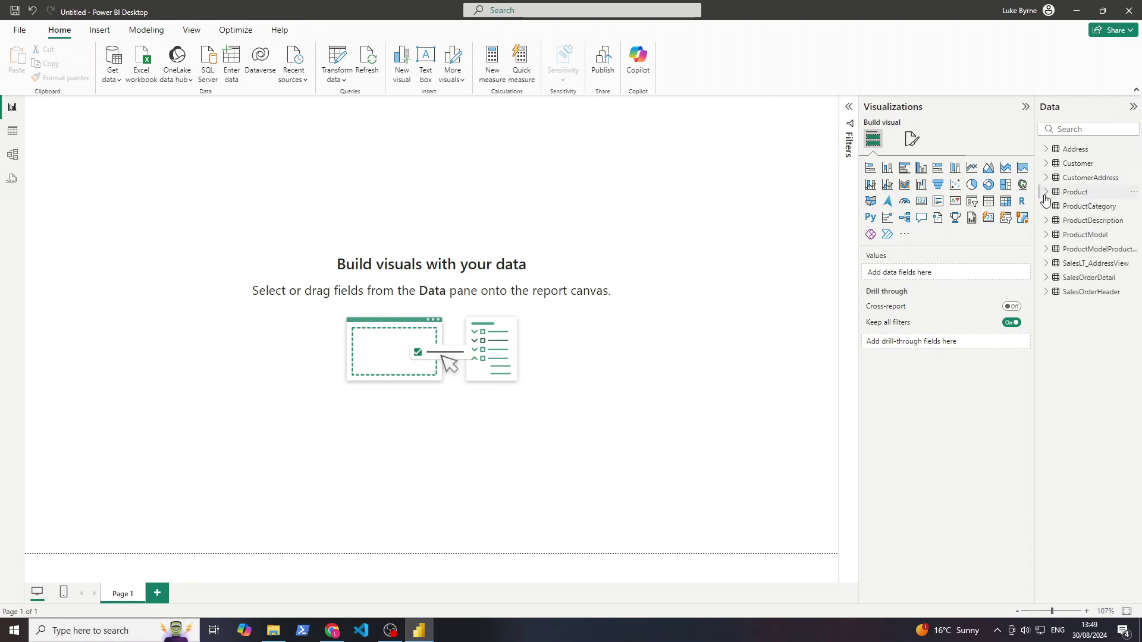
Step: Add a card visual, move it toward the page centre, and look over its Analytics and Format options
click(921, 203)
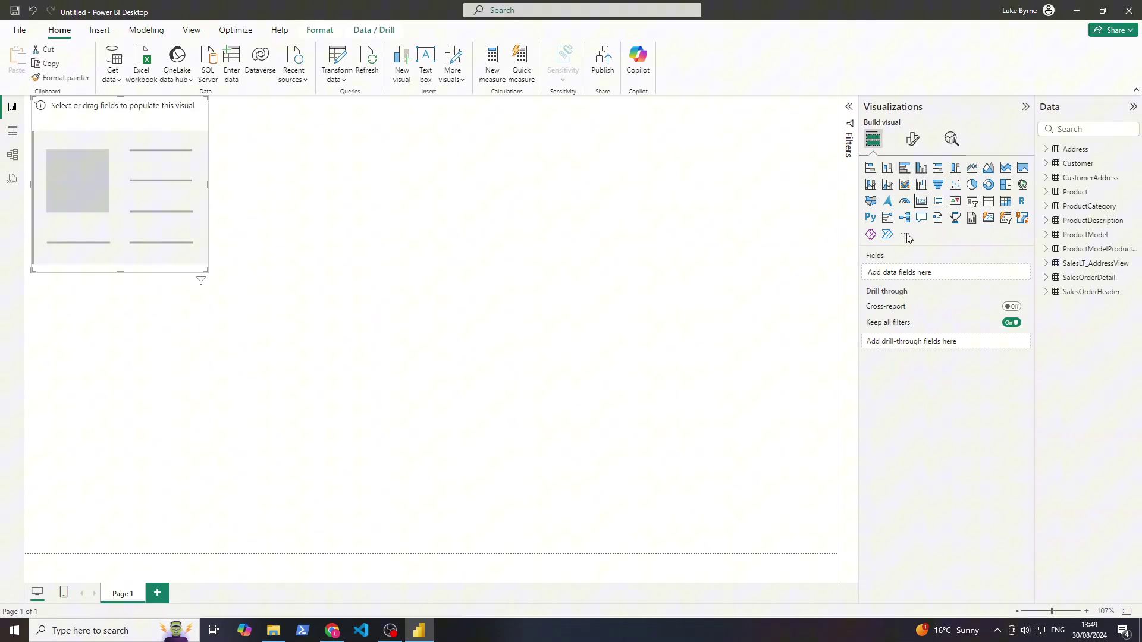
drag(153, 176, 379, 273)
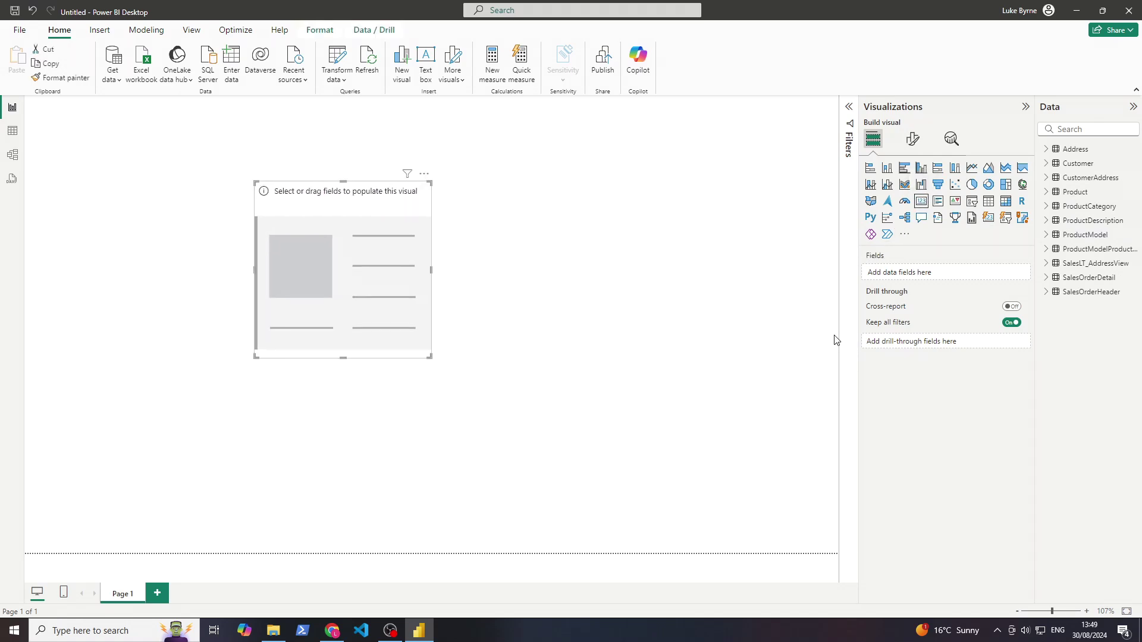
click(951, 139)
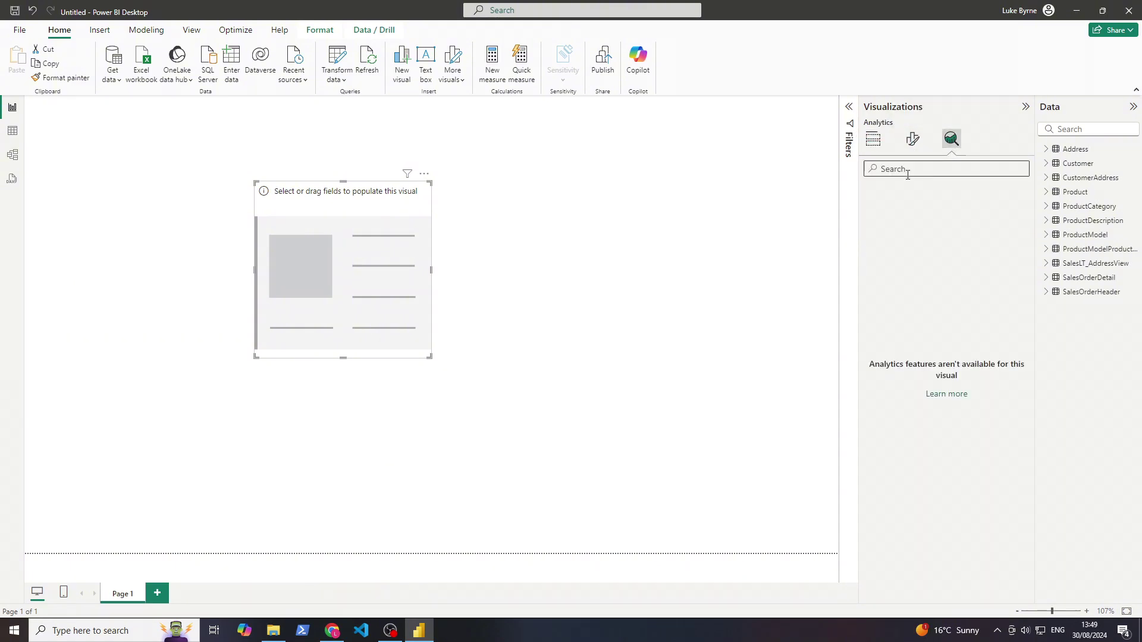
click(913, 139)
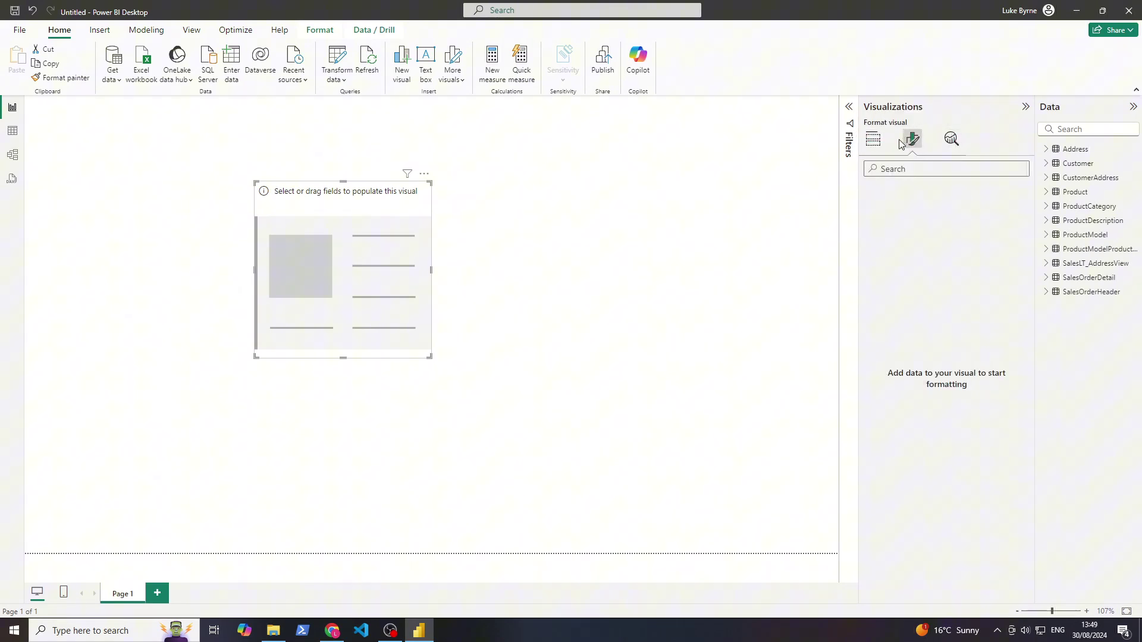
click(873, 139)
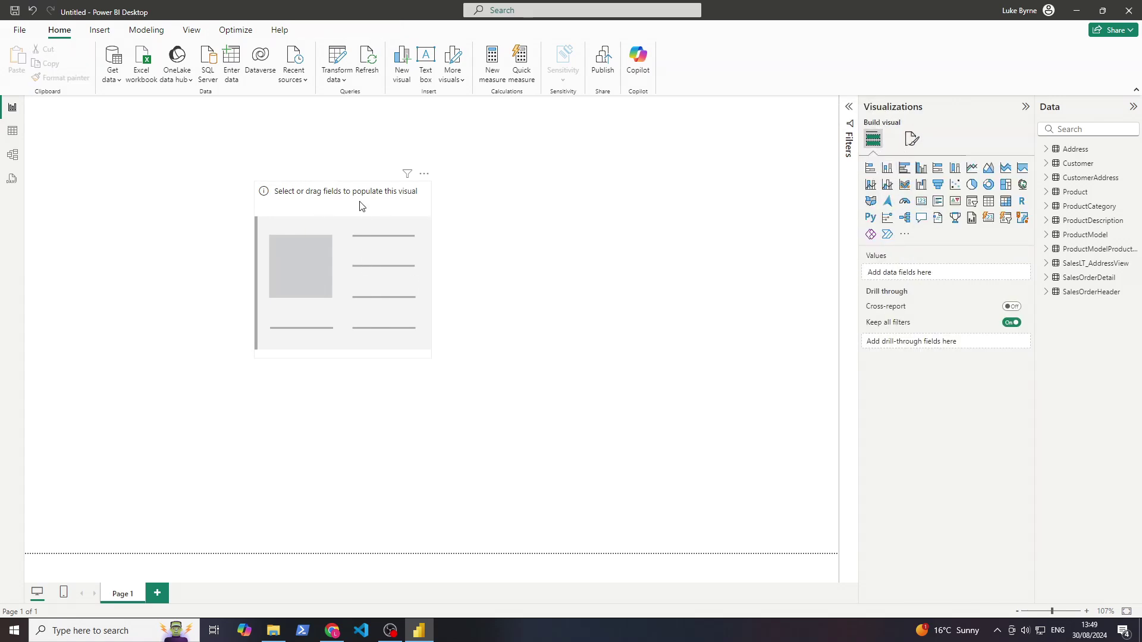
drag(430, 347, 454, 352)
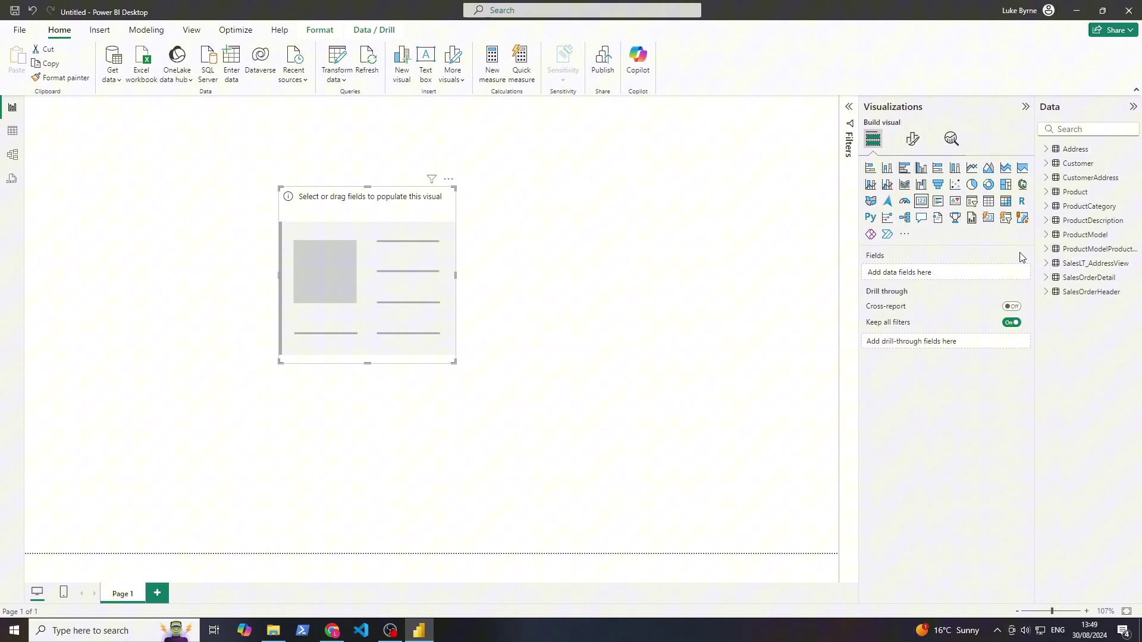
Step: Put Product's product_id into the card, try Sum (251K), then return to Count (295)
click(1046, 192)
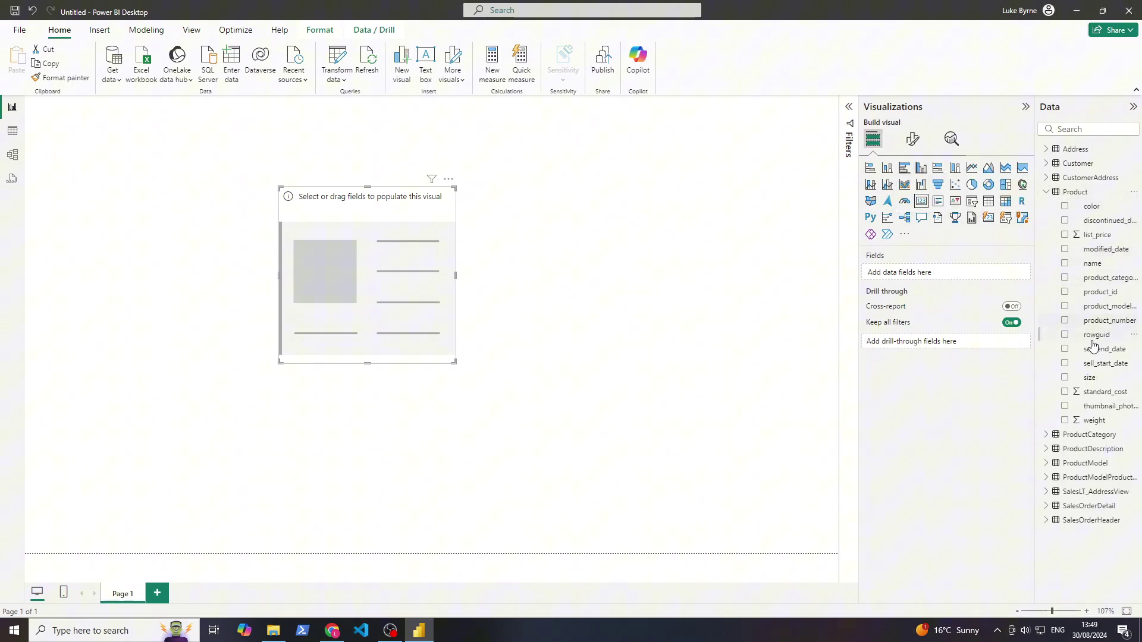
drag(1100, 292, 964, 274)
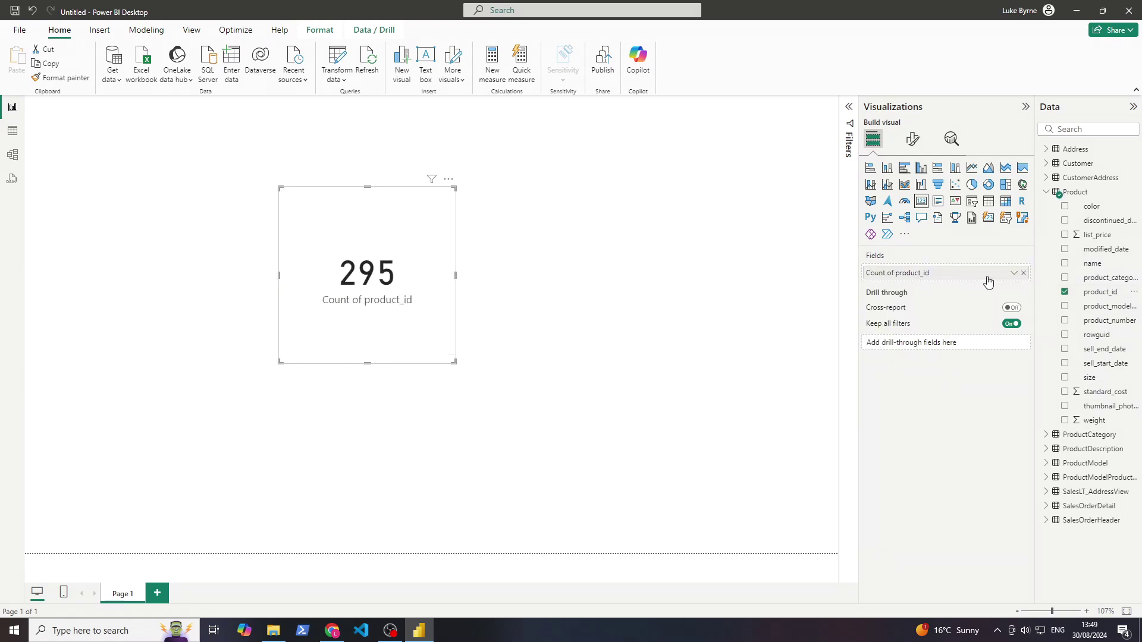
click(1014, 275)
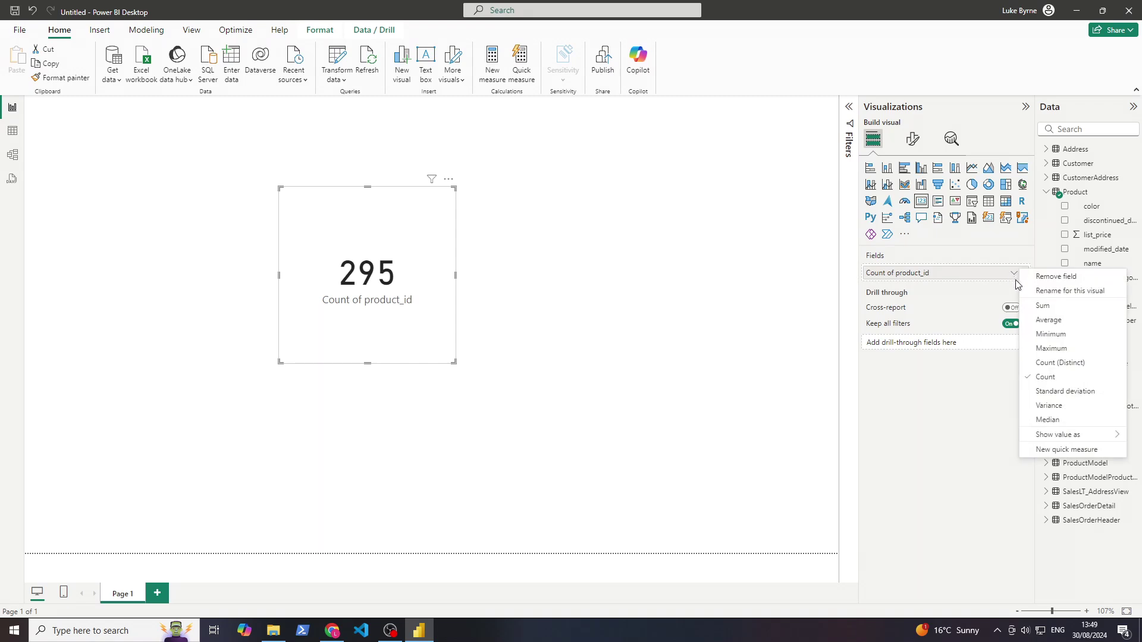
click(1057, 306)
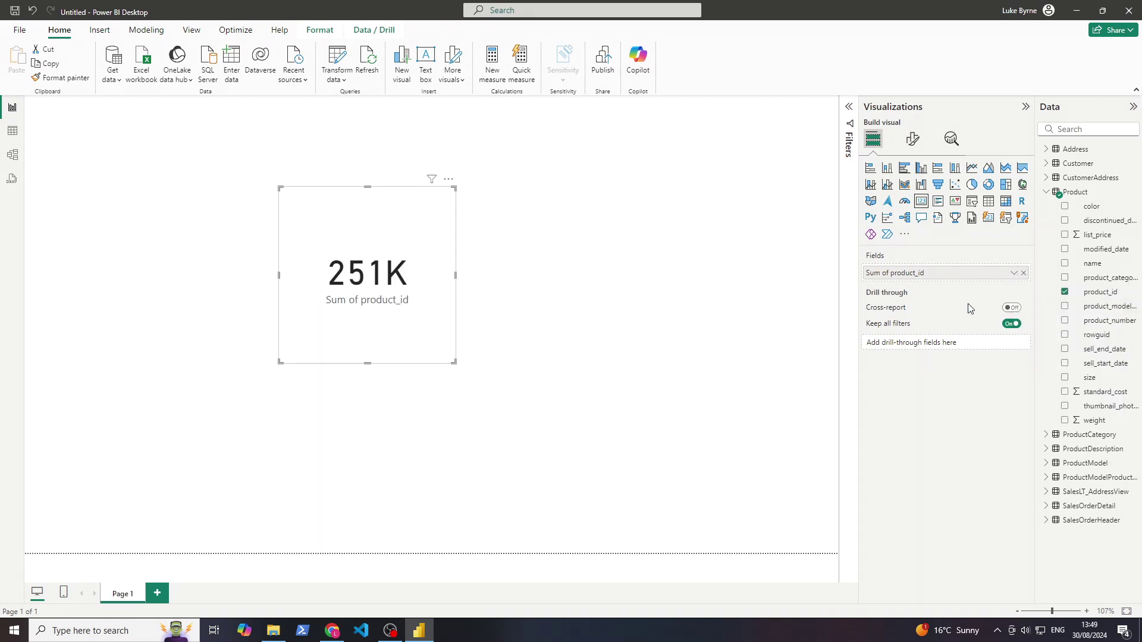
click(1013, 276)
click(1044, 377)
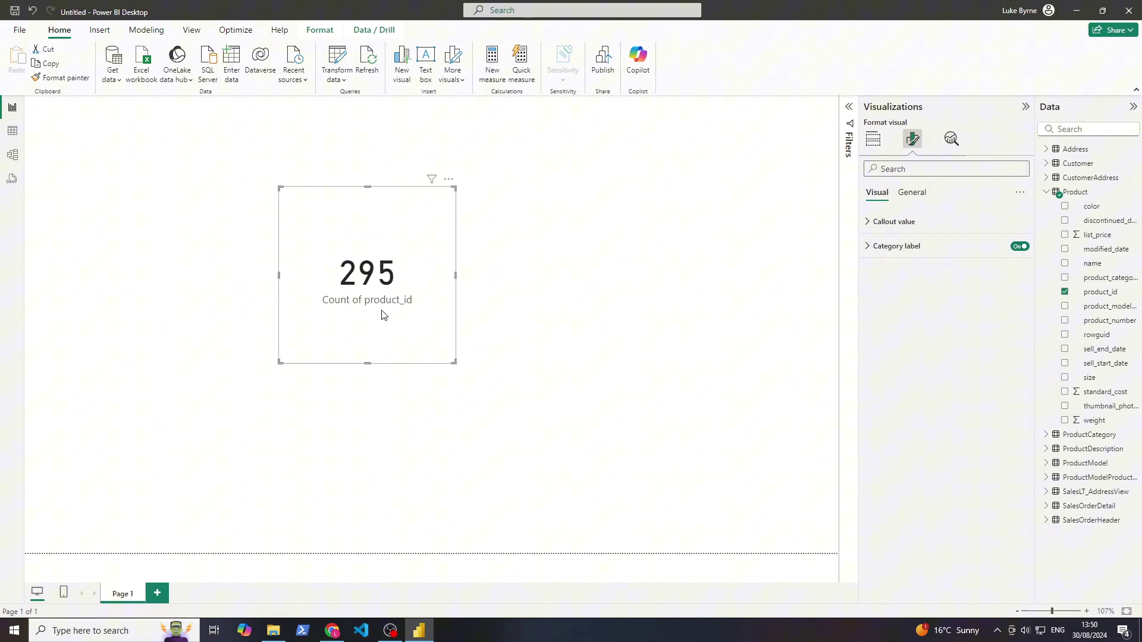
Step: Hide the card's category label and turn on a 'No. of Products' title
click(1019, 247)
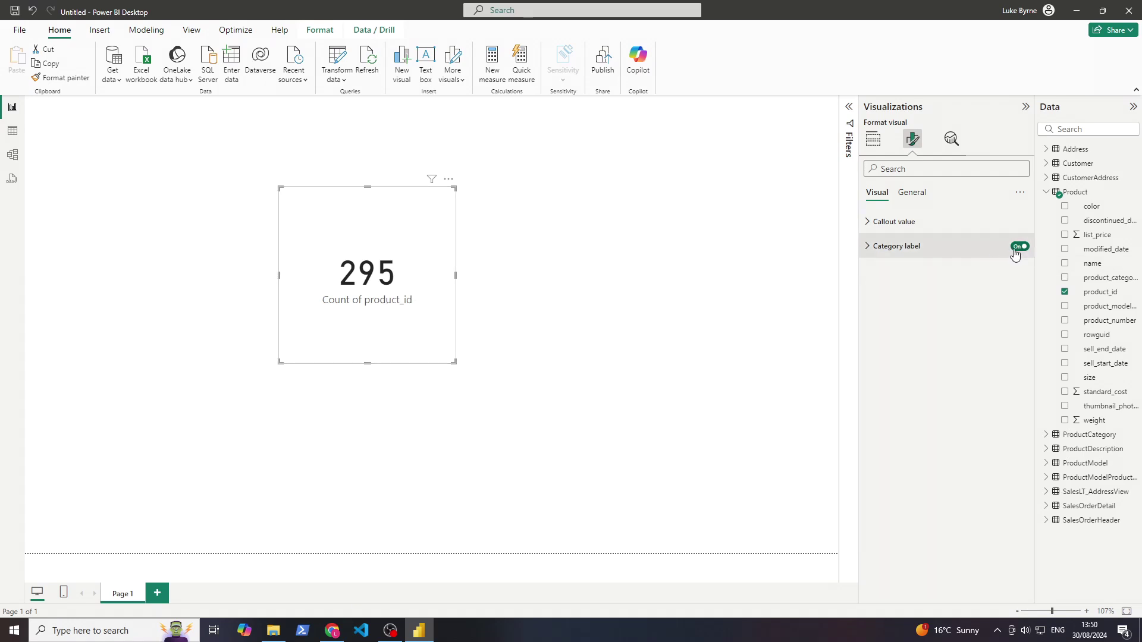
click(925, 199)
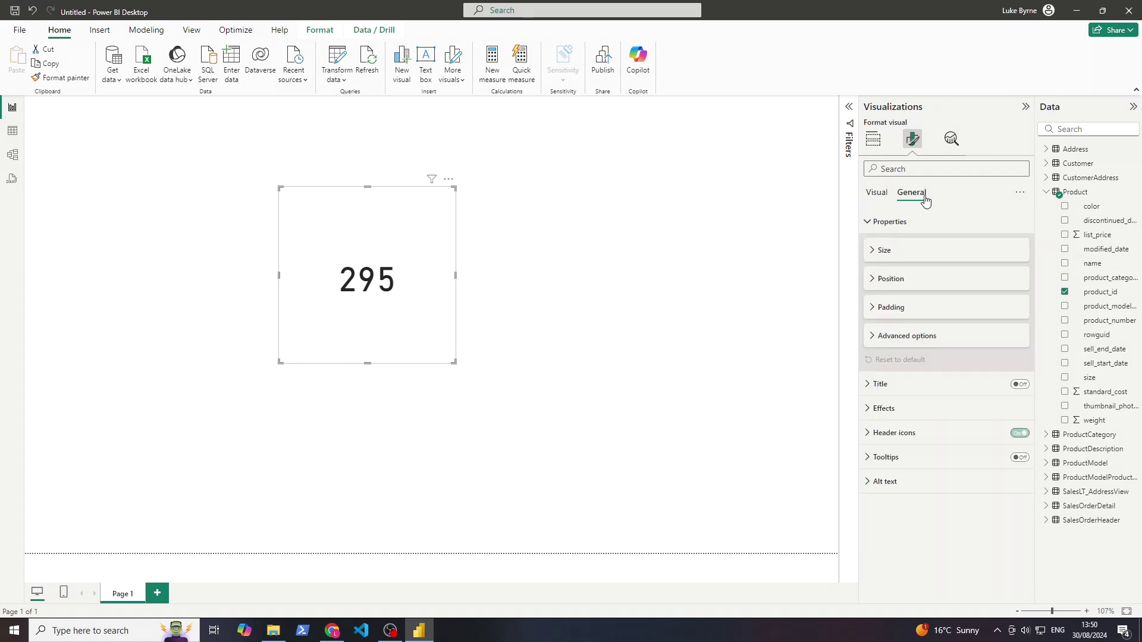
click(894, 385)
click(1005, 385)
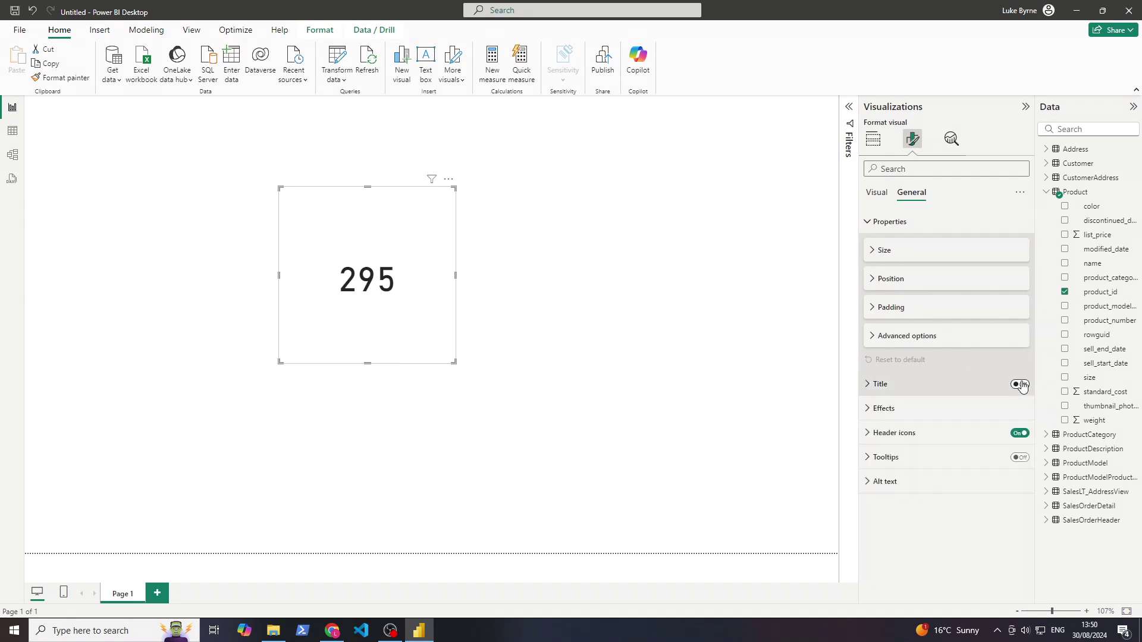
click(1020, 384)
click(969, 384)
click(884, 443)
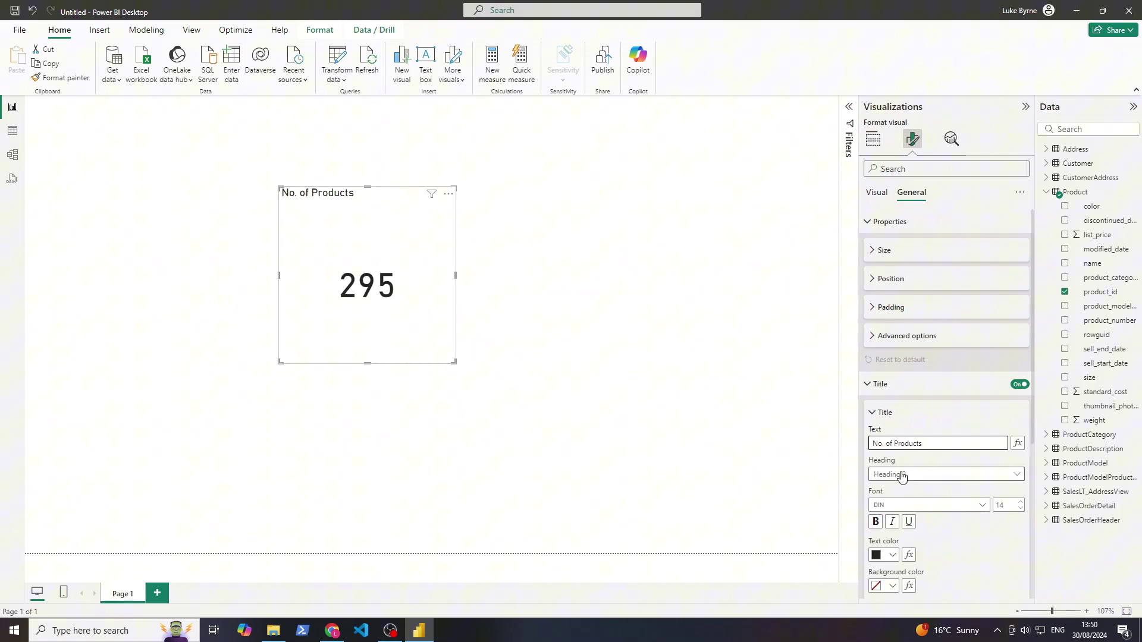
Step: Centre the title with blue text on a dark-blue background in Heading 2 style
scroll(902, 474, down, 3)
click(892, 500)
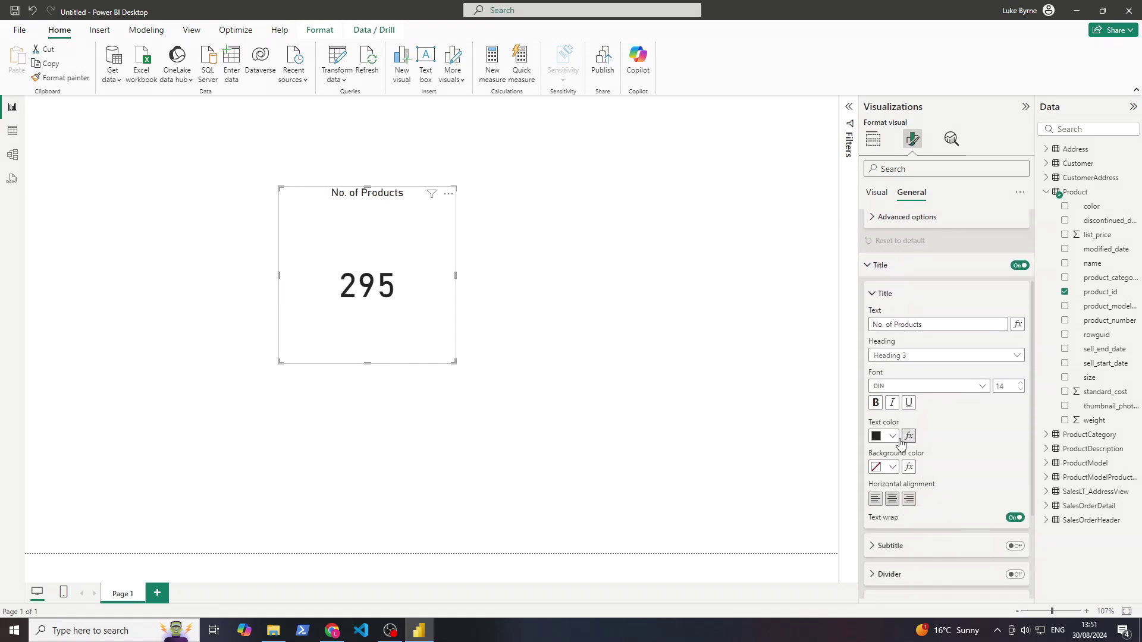
click(892, 435)
click(924, 391)
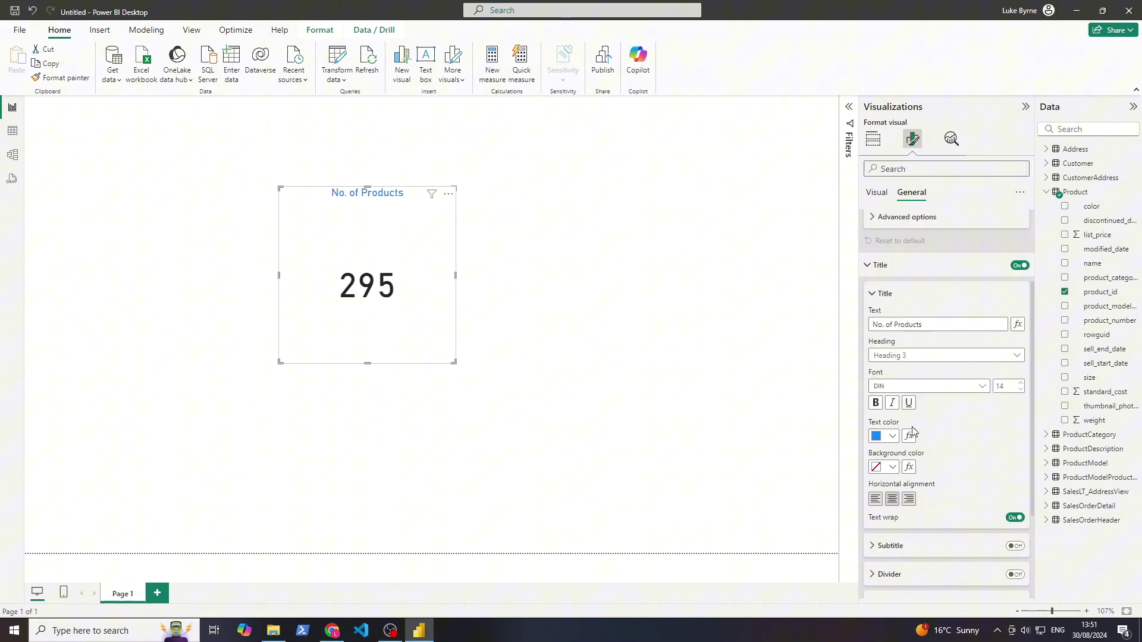
click(885, 467)
click(931, 390)
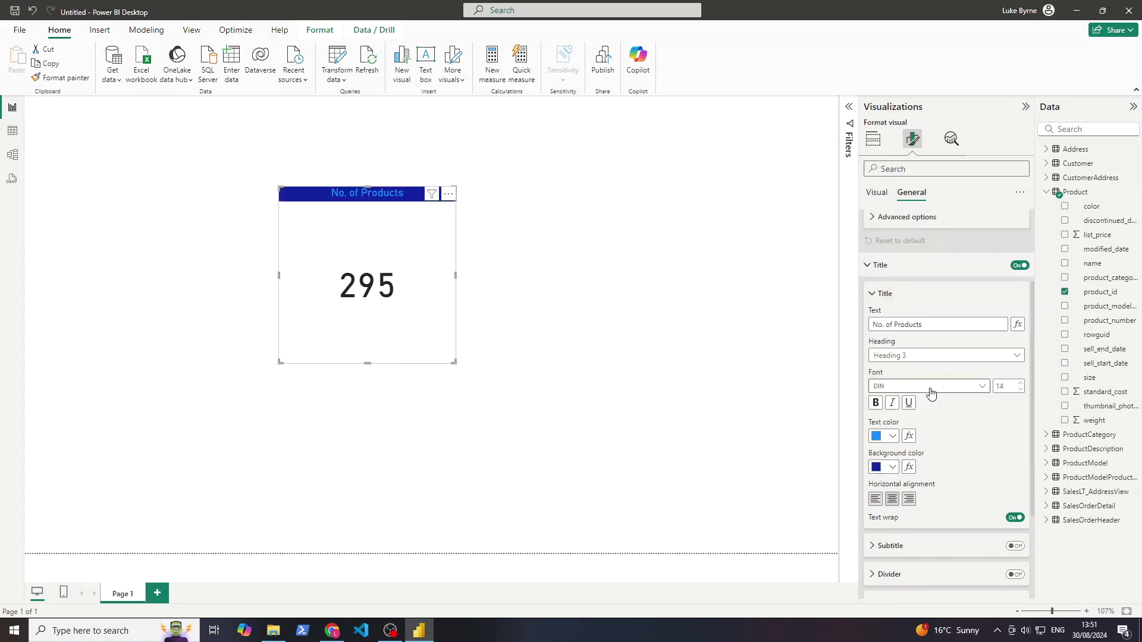
click(917, 359)
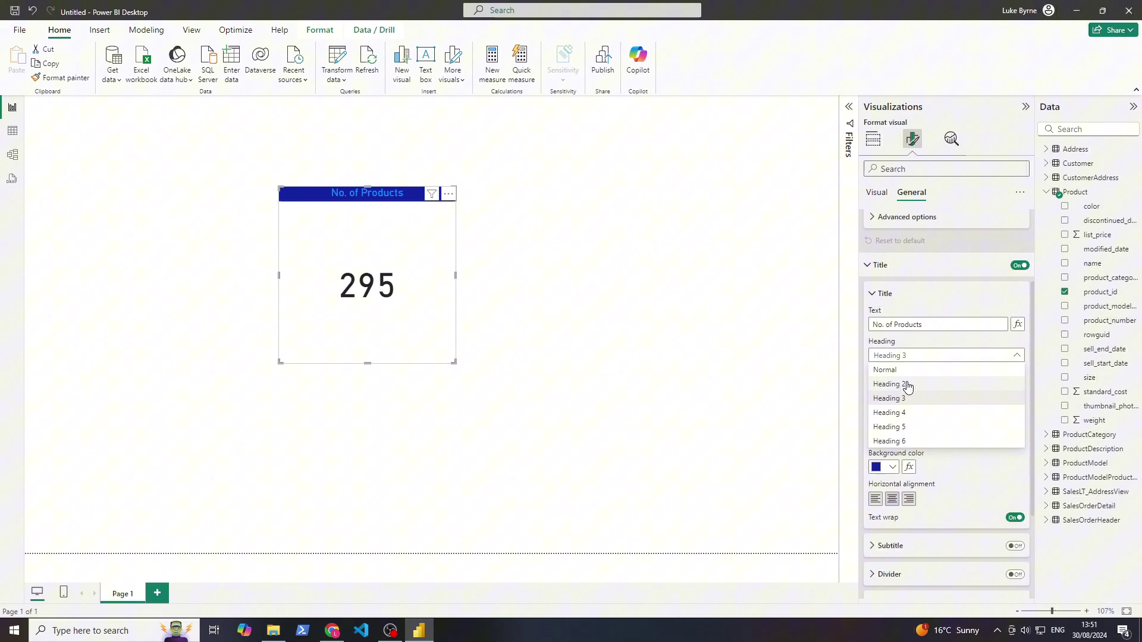
click(904, 443)
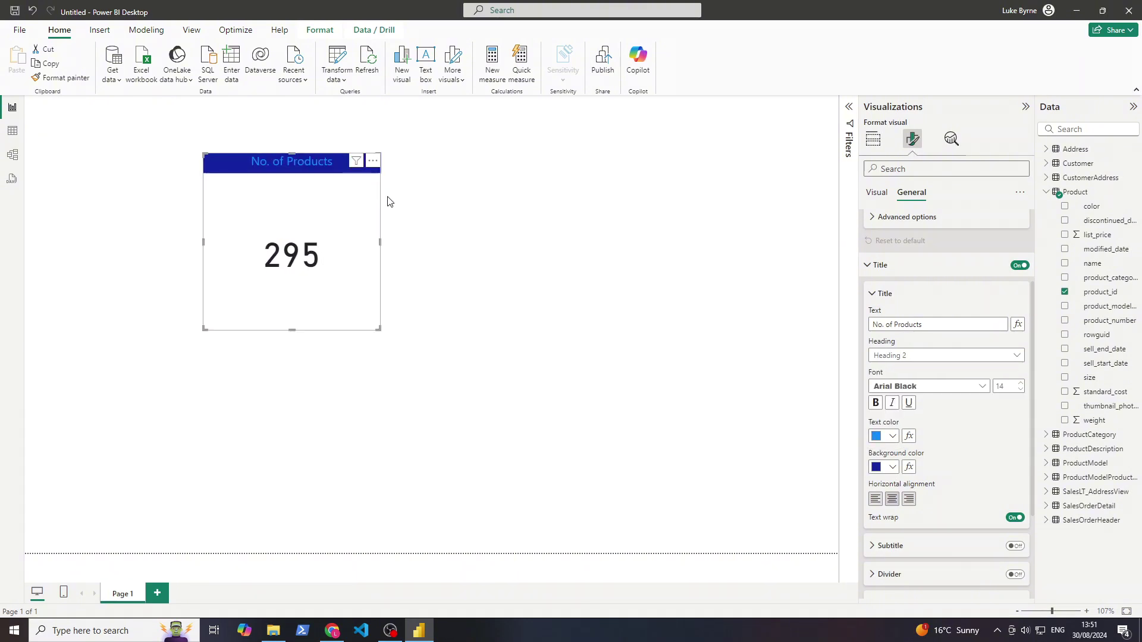
Step: Duplicate the card to the right and swap its field for SalesOrderDetail line_total
click(324, 255)
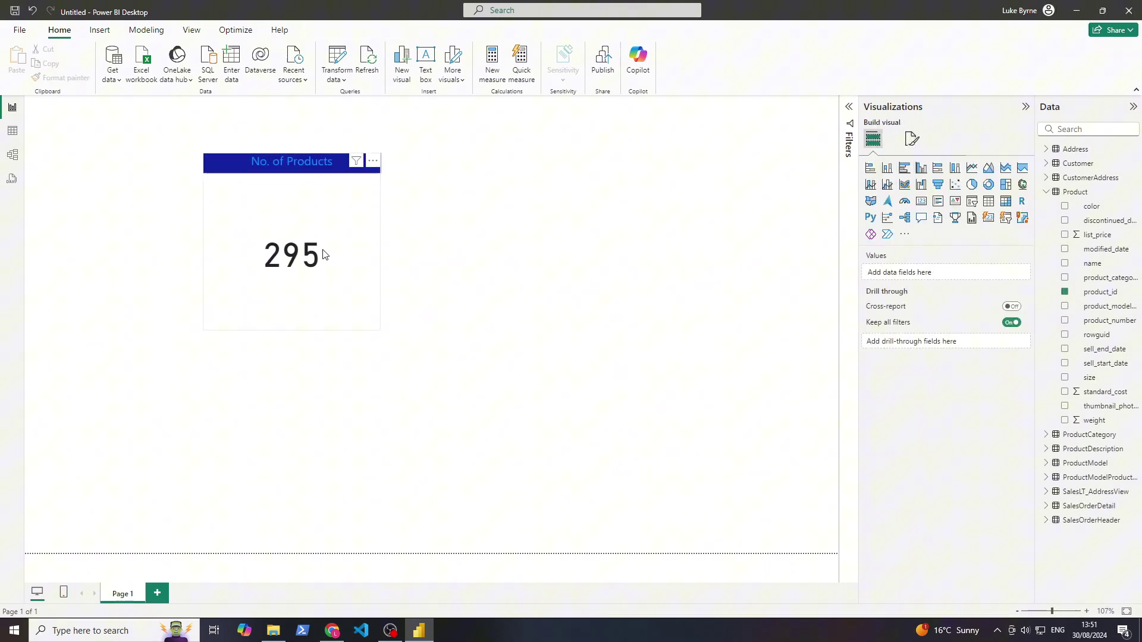
key(ctrl+c)
key(ctrl+v)
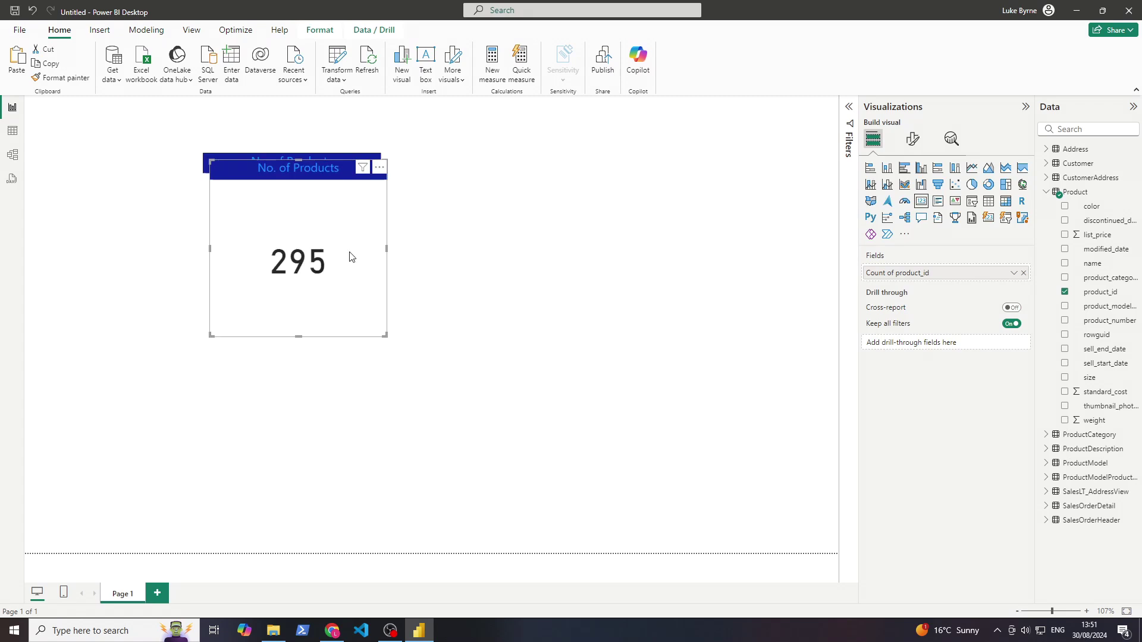
drag(350, 257, 557, 251)
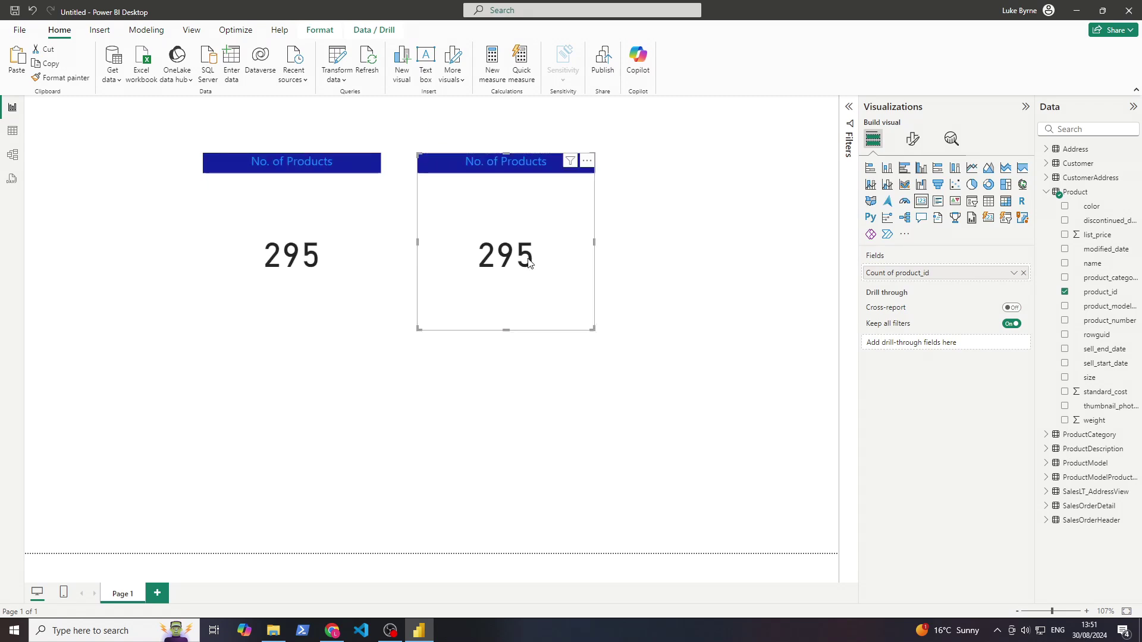
click(1022, 274)
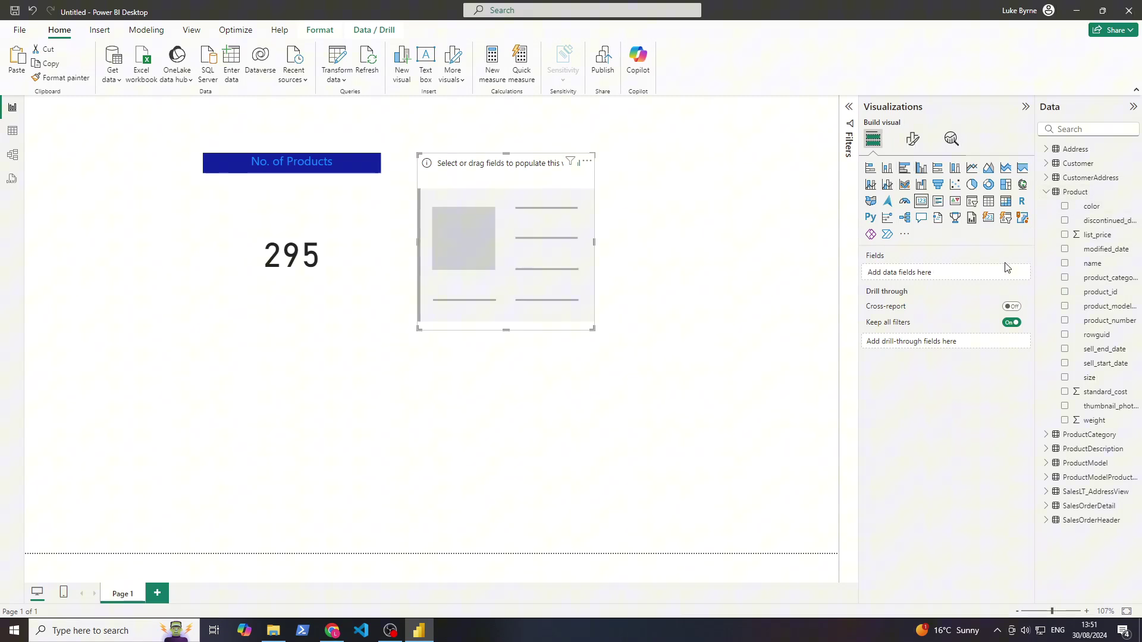
click(1048, 192)
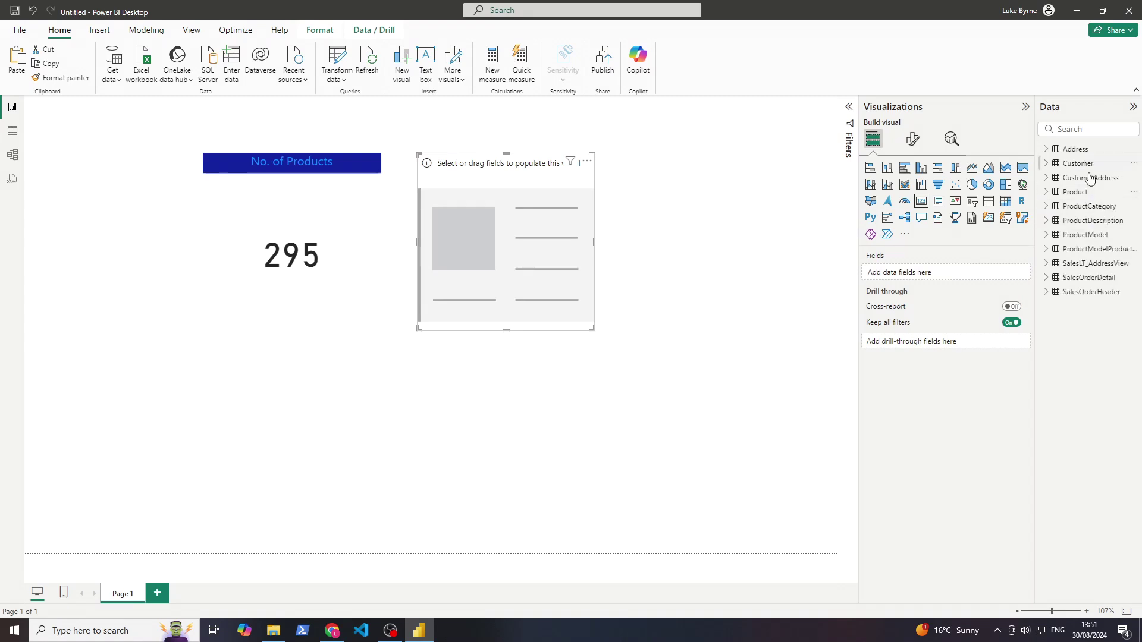
click(1051, 280)
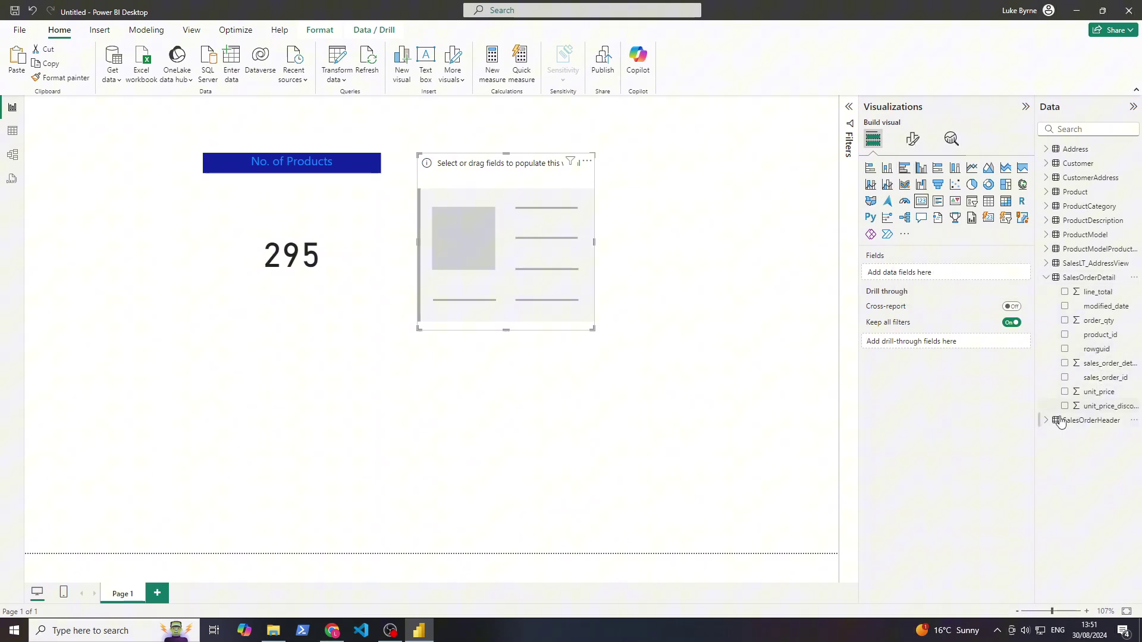
drag(1096, 291, 942, 275)
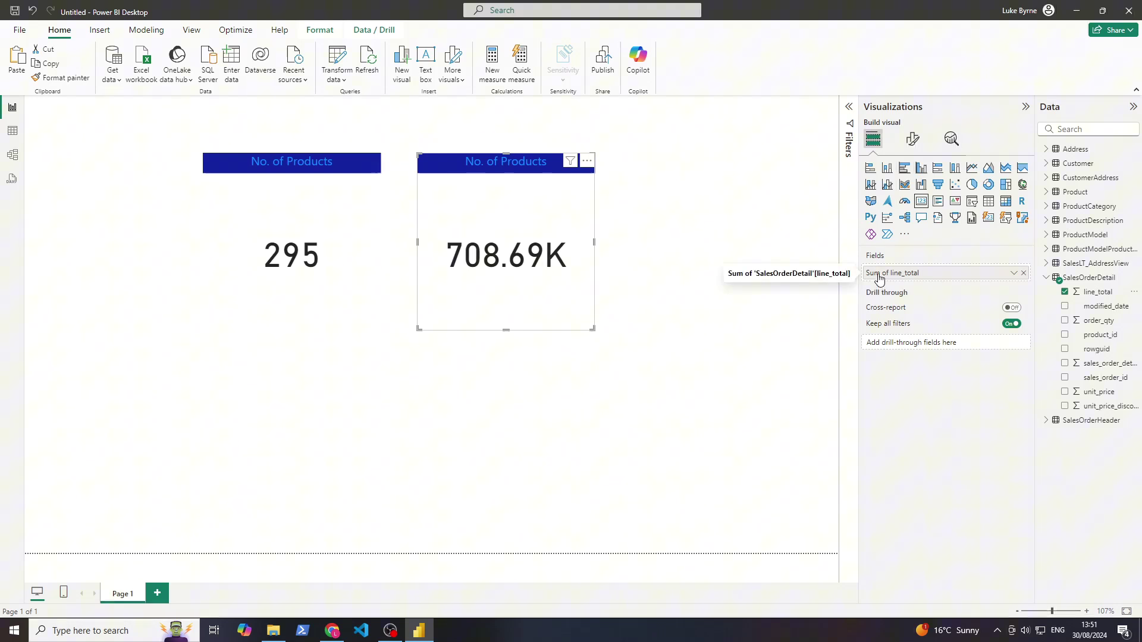
Step: Retitle the duplicate card 'Total Sales'
click(909, 141)
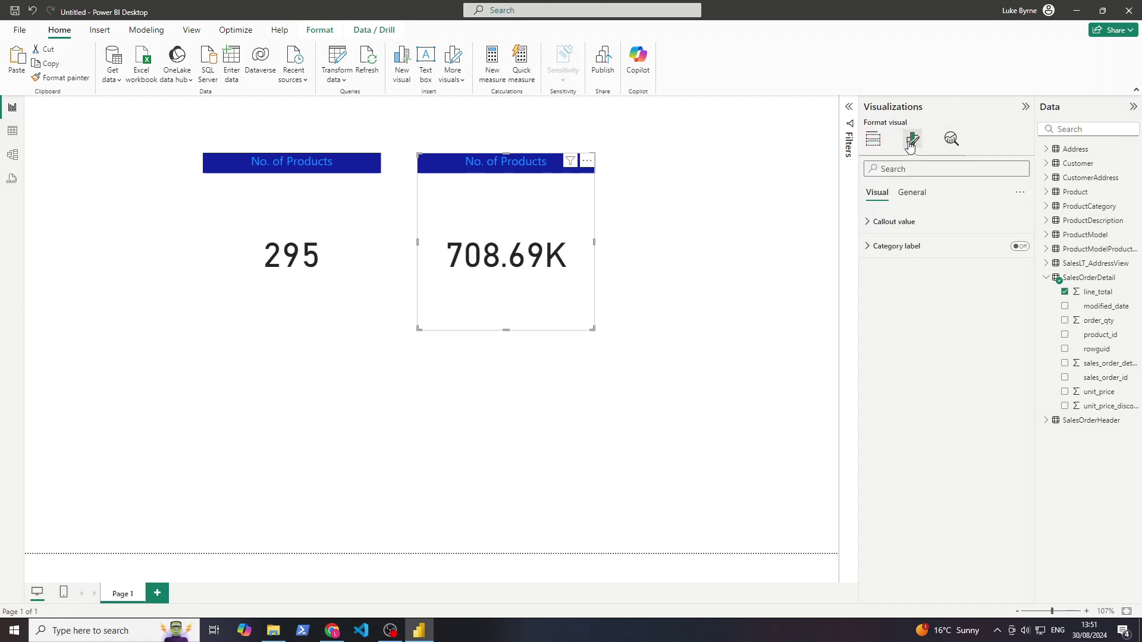
click(911, 191)
click(892, 250)
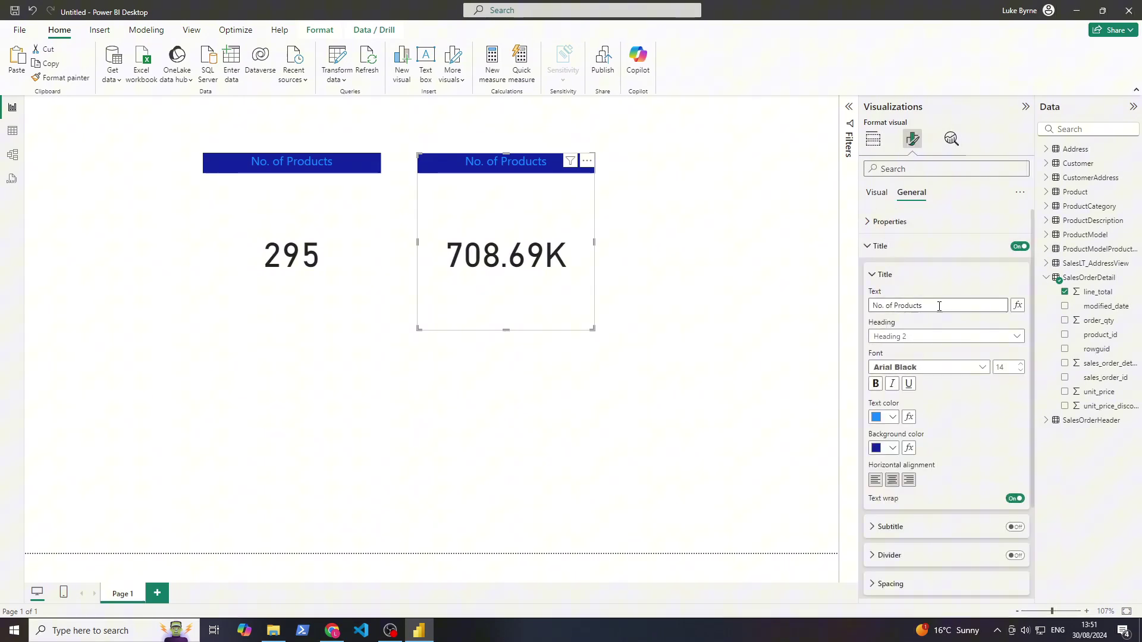
drag(922, 306, 869, 306)
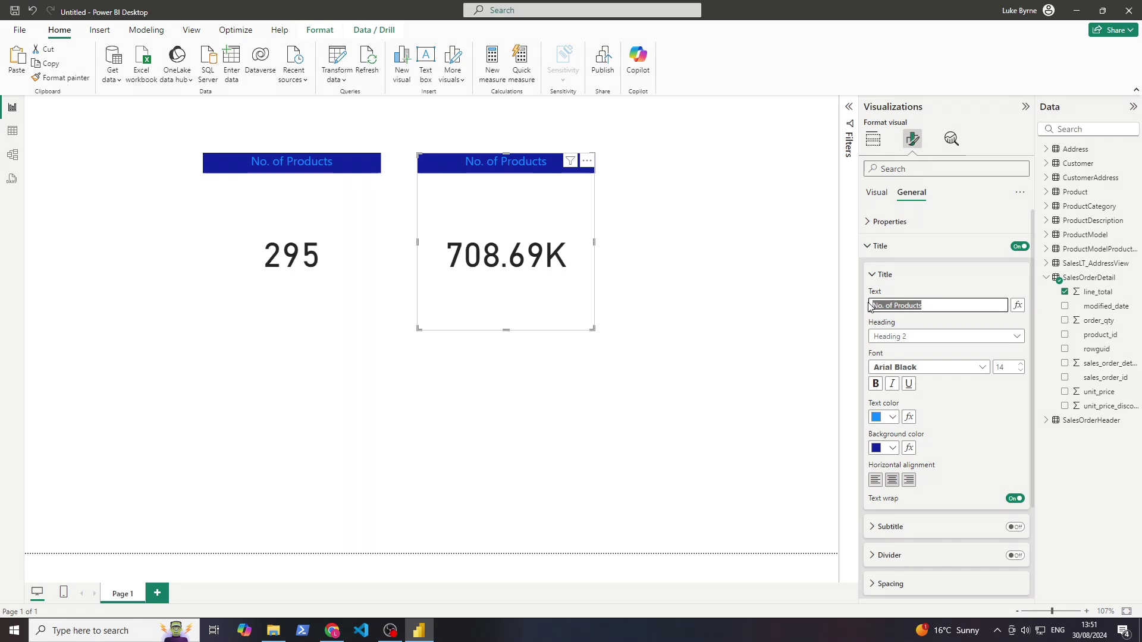
text(Total Sales)
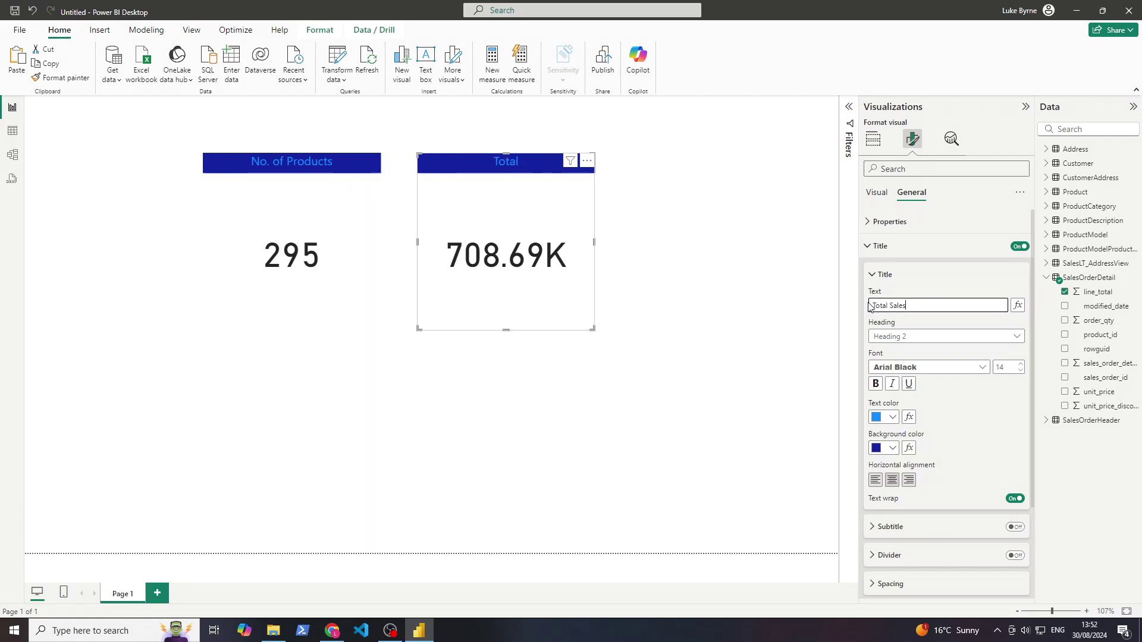
click(681, 395)
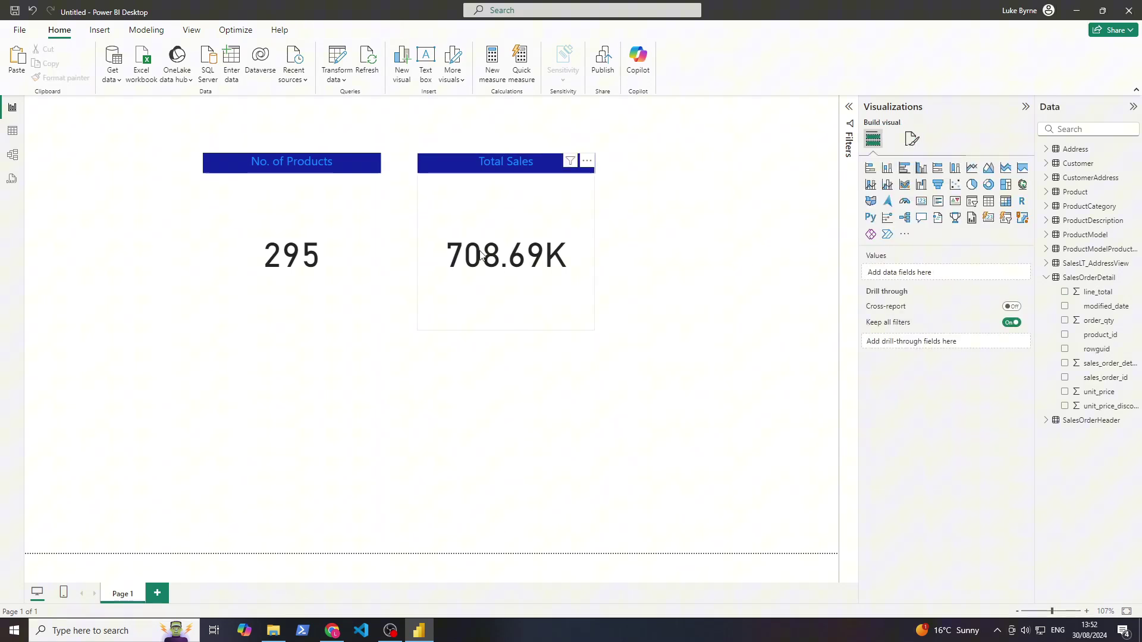
Step: Shrink the No. of Products and Total Sales cards and place them side by side at the page top
drag(291, 218, 240, 177)
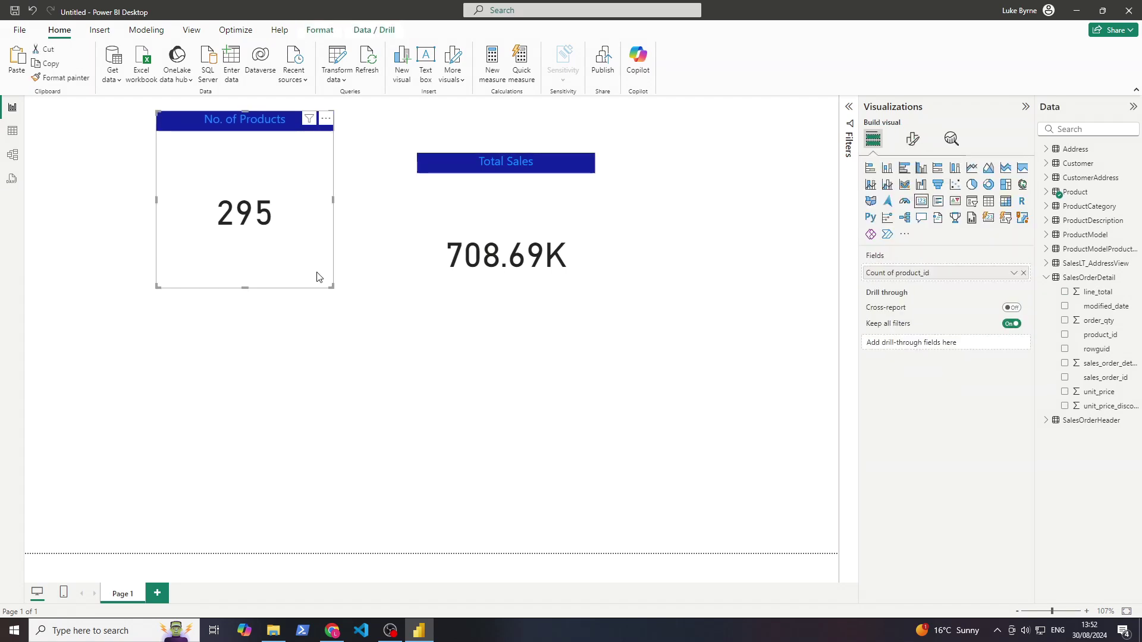
click(331, 293)
click(329, 288)
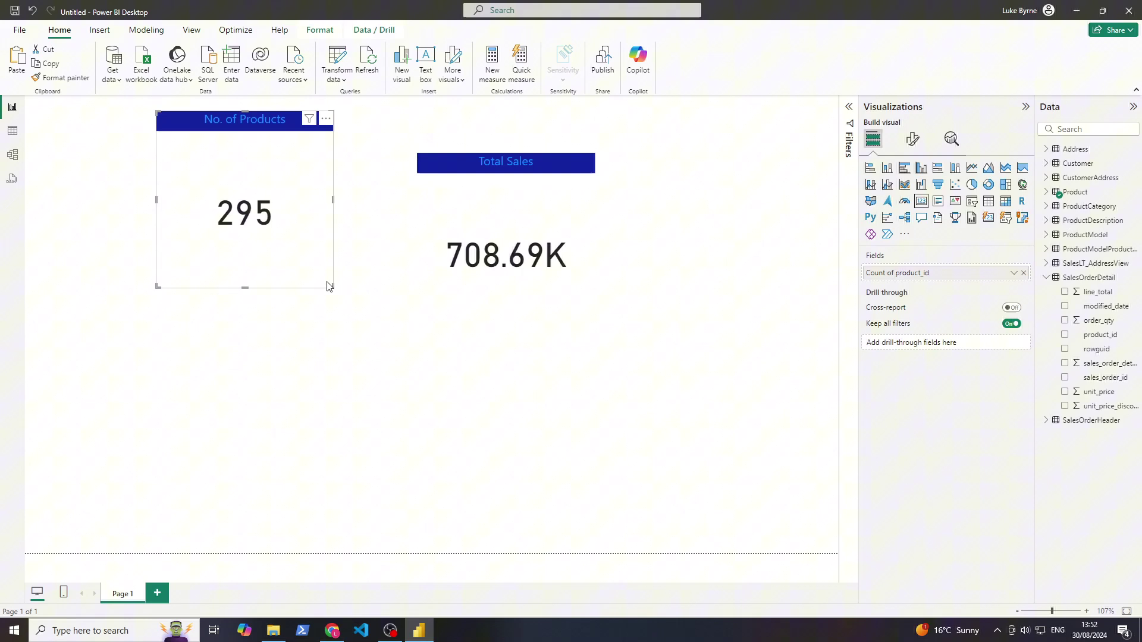
drag(329, 288, 255, 193)
click(547, 244)
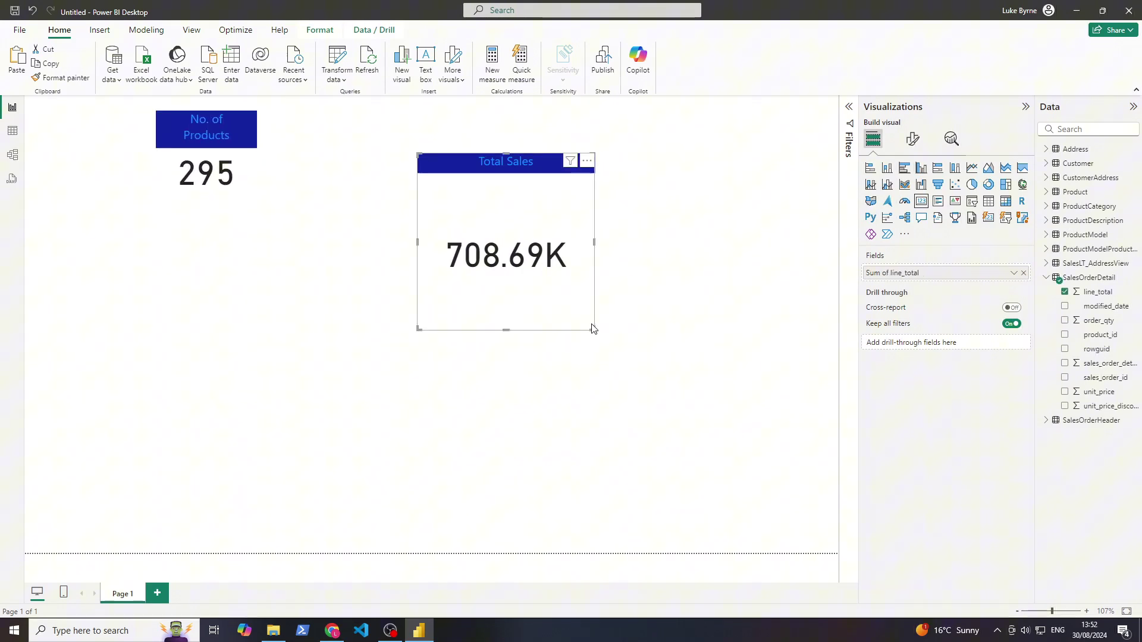
drag(594, 328, 565, 242)
drag(512, 165, 592, 113)
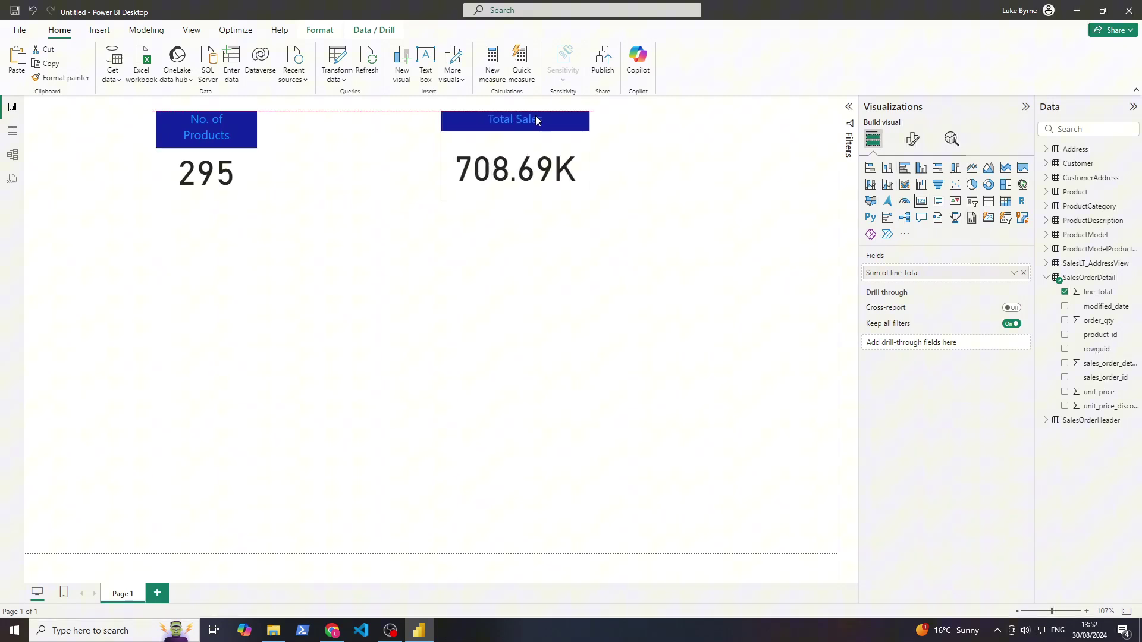
drag(218, 124, 387, 126)
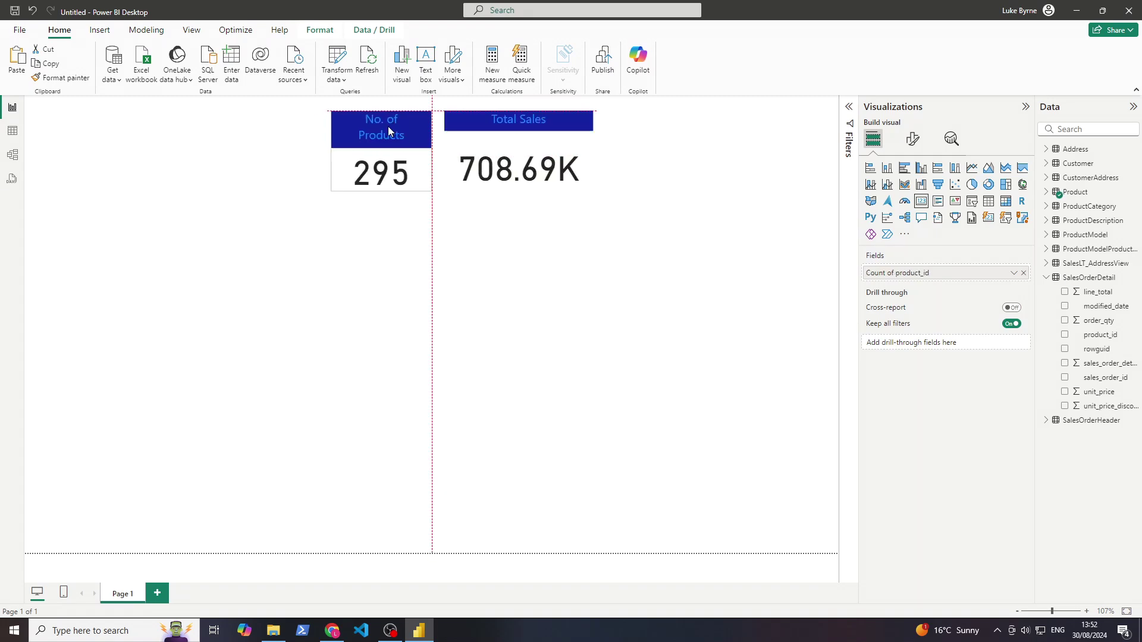
click(740, 320)
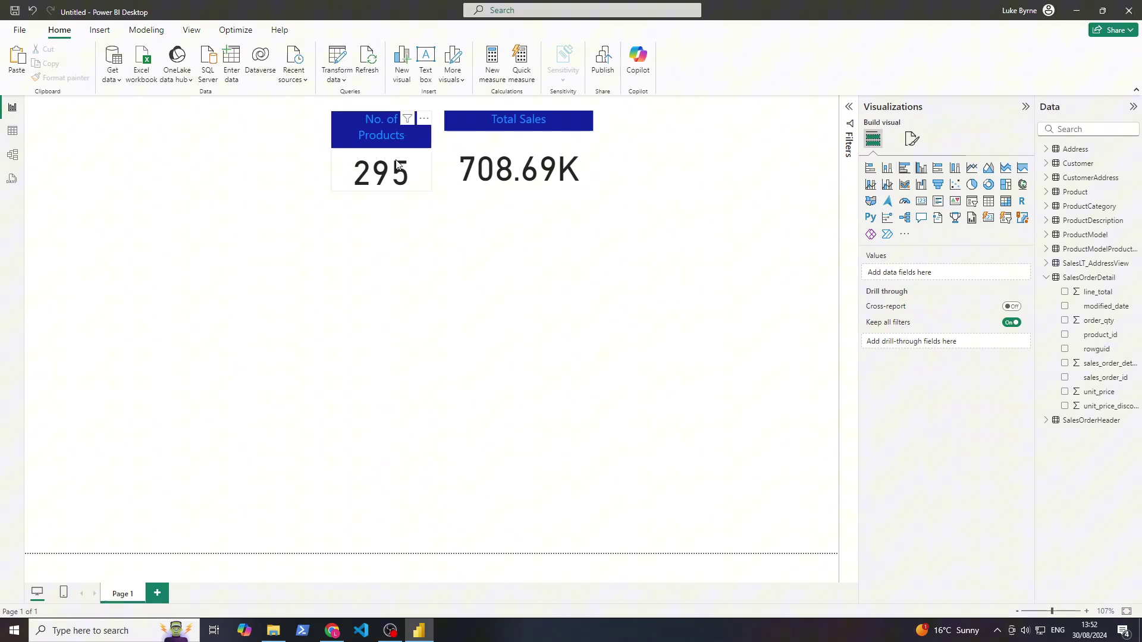
key(alt+Tab)
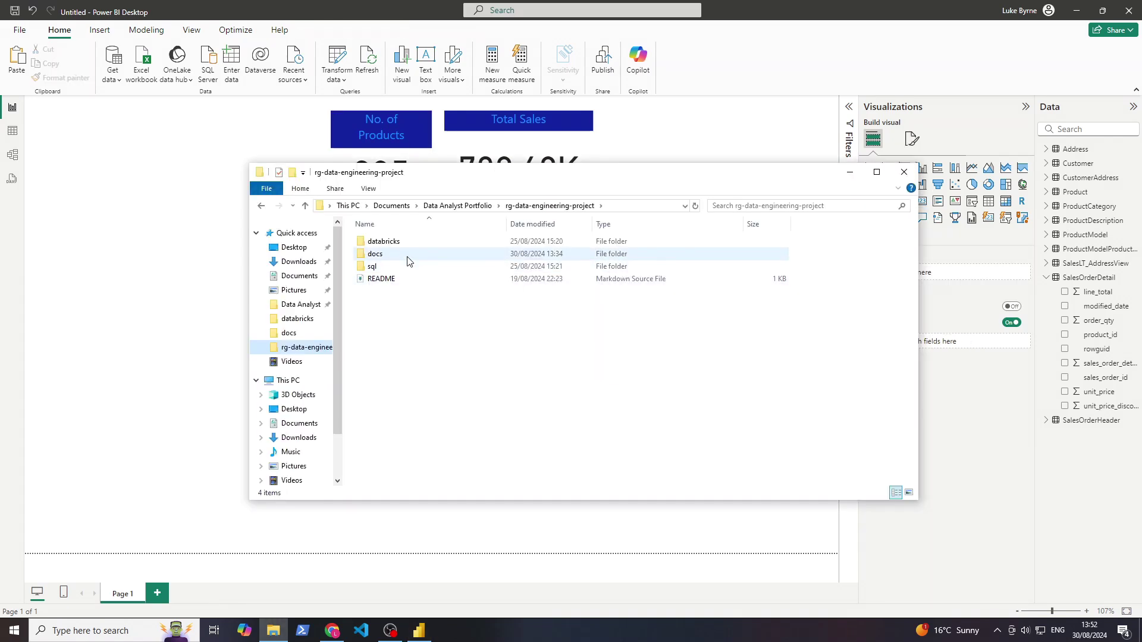
Step: Open the docs folder and then the Business Req Word document
double_click(411, 256)
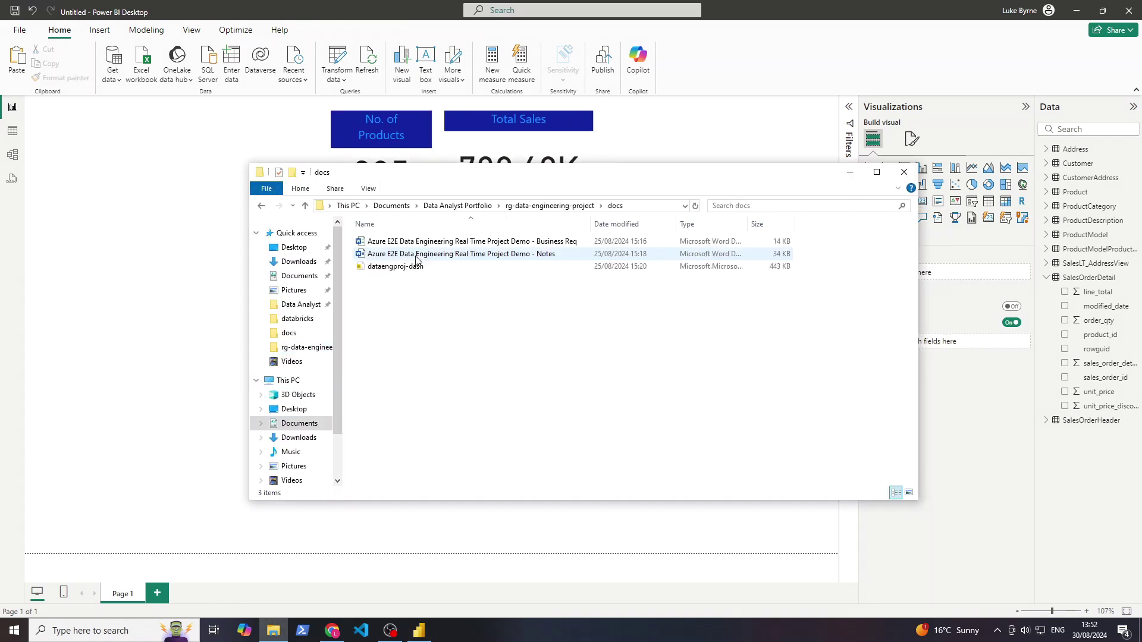
double_click(494, 243)
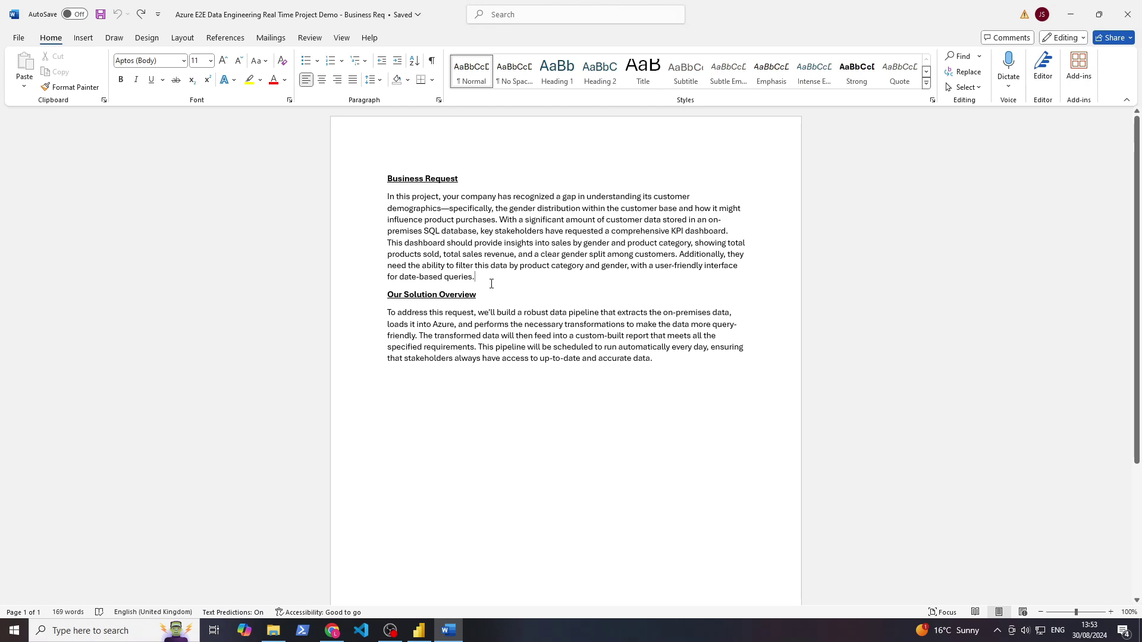
Step: Break the paragraph before 'This dashboard' and highlight the sales and 'product category and gender' phrases yellow
key(Return)
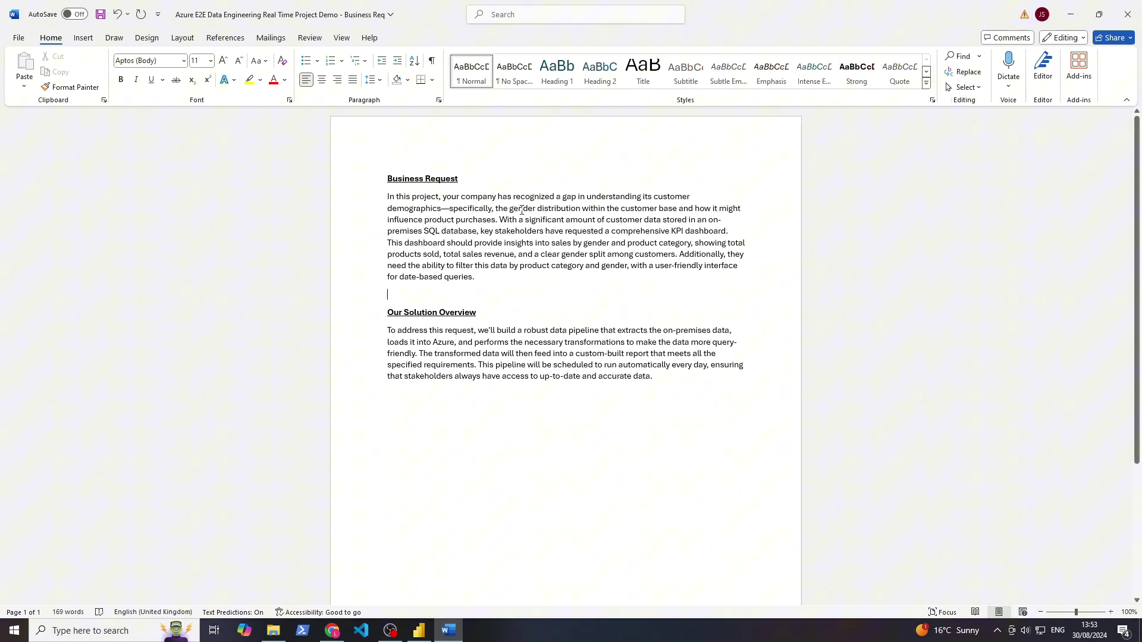
click(732, 231)
key(Return)
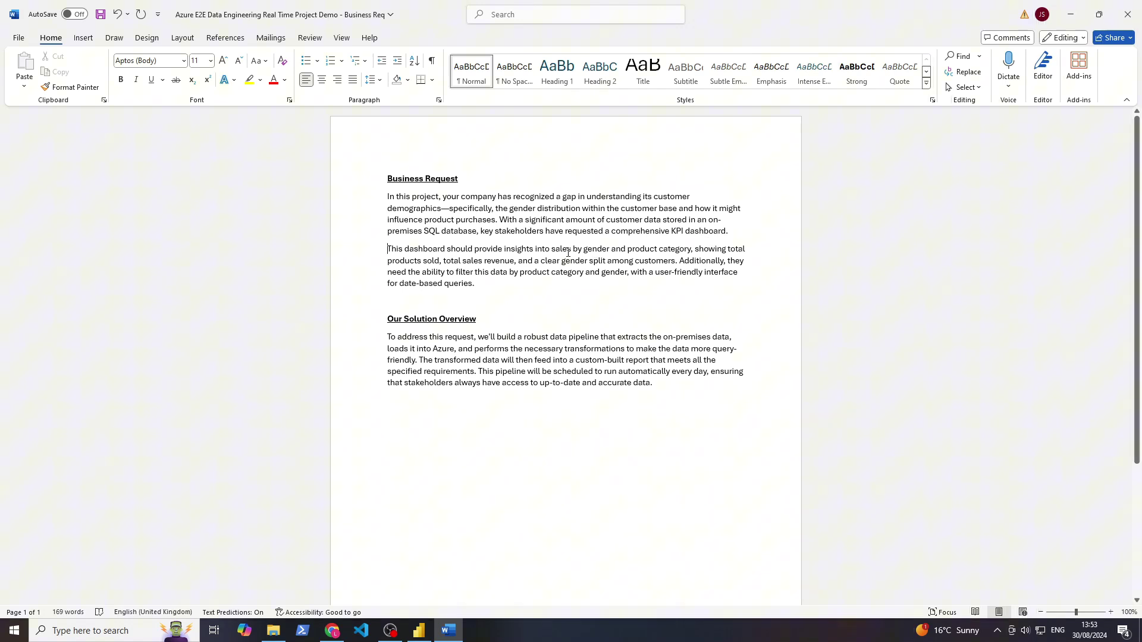
drag(534, 248, 691, 249)
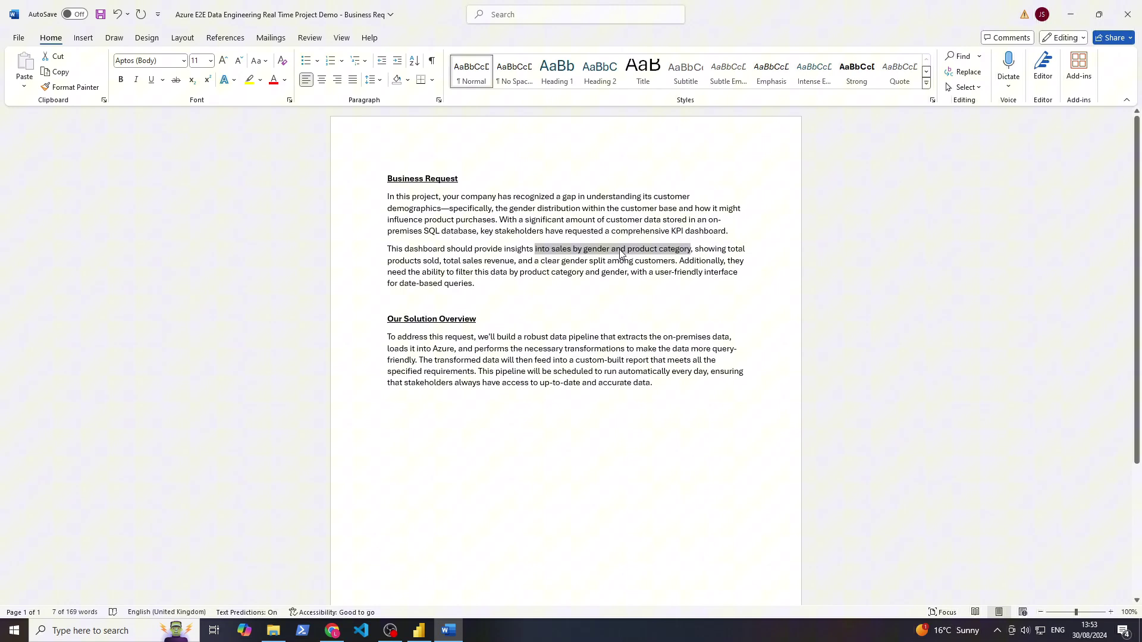
click(249, 79)
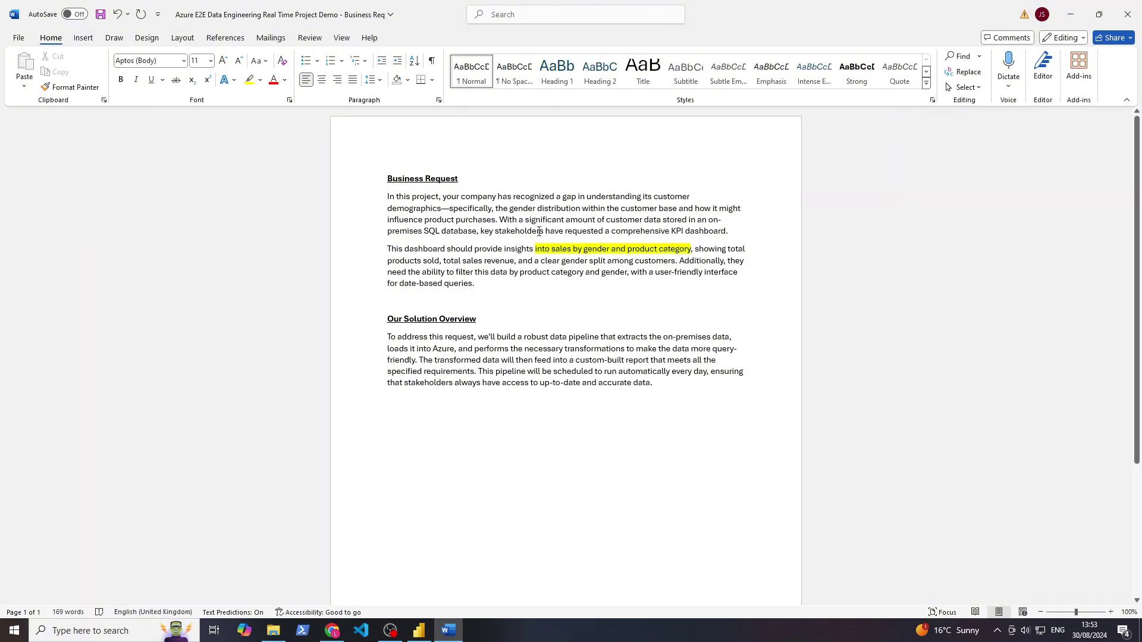
drag(725, 248, 492, 265)
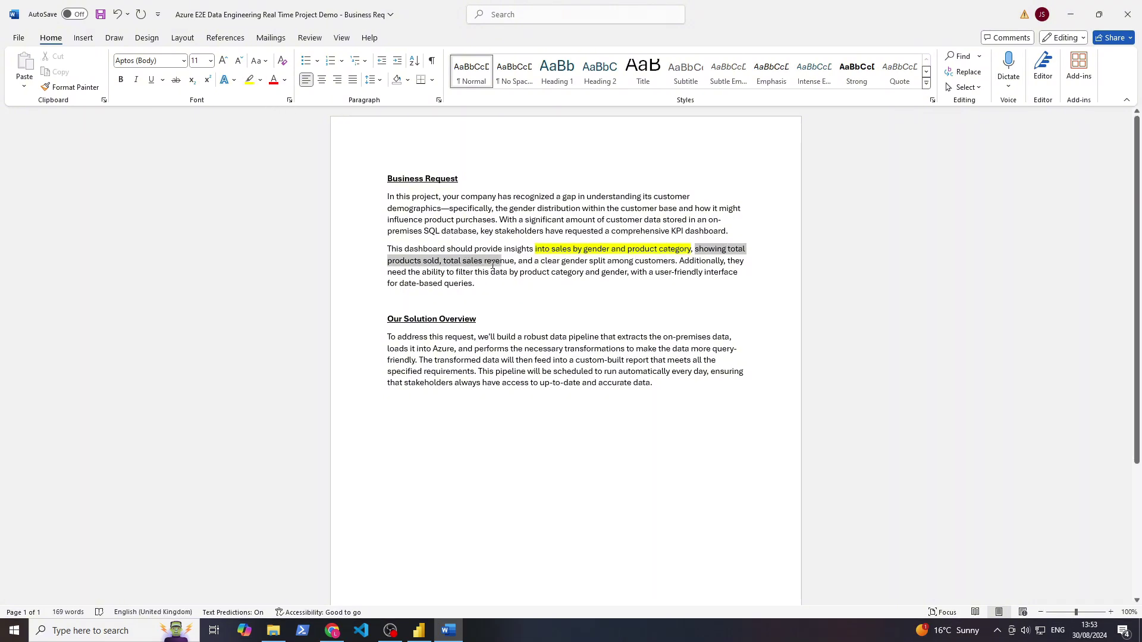
click(249, 79)
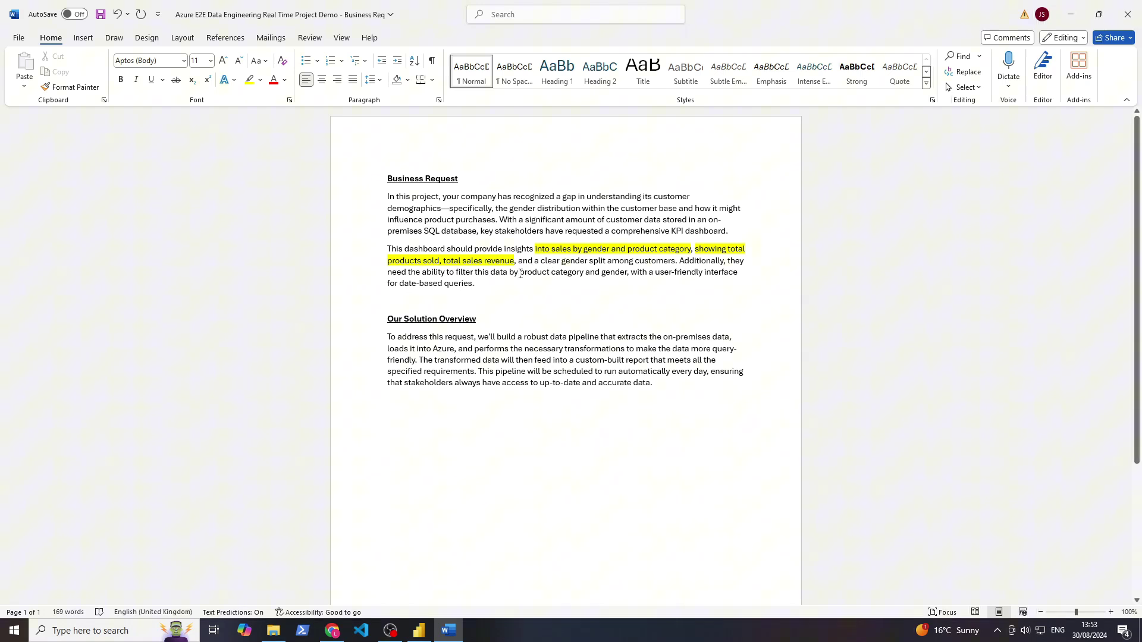
drag(520, 274, 601, 272)
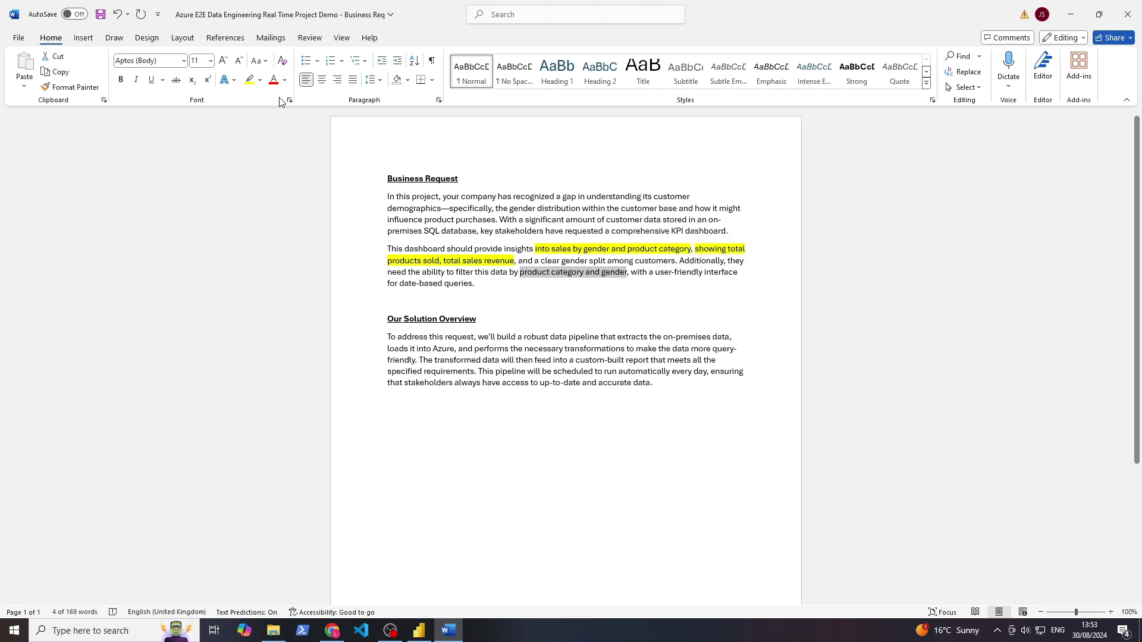
click(250, 79)
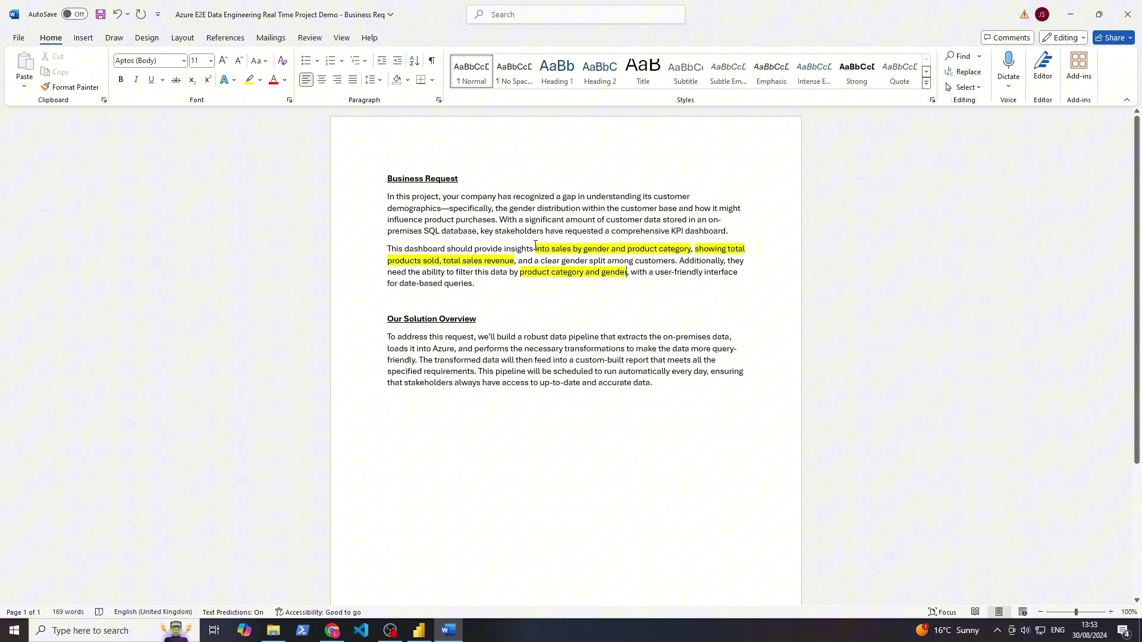
Step: Remove the highlight from 'into sales by gender and product category'
drag(535, 250, 691, 251)
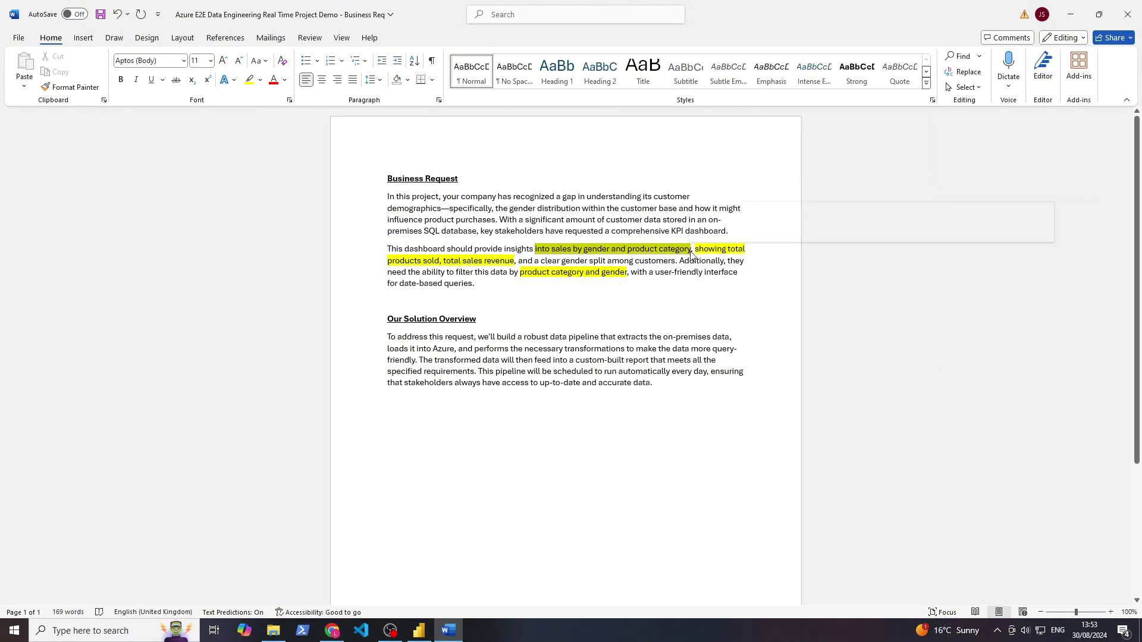
click(260, 79)
click(279, 176)
click(695, 301)
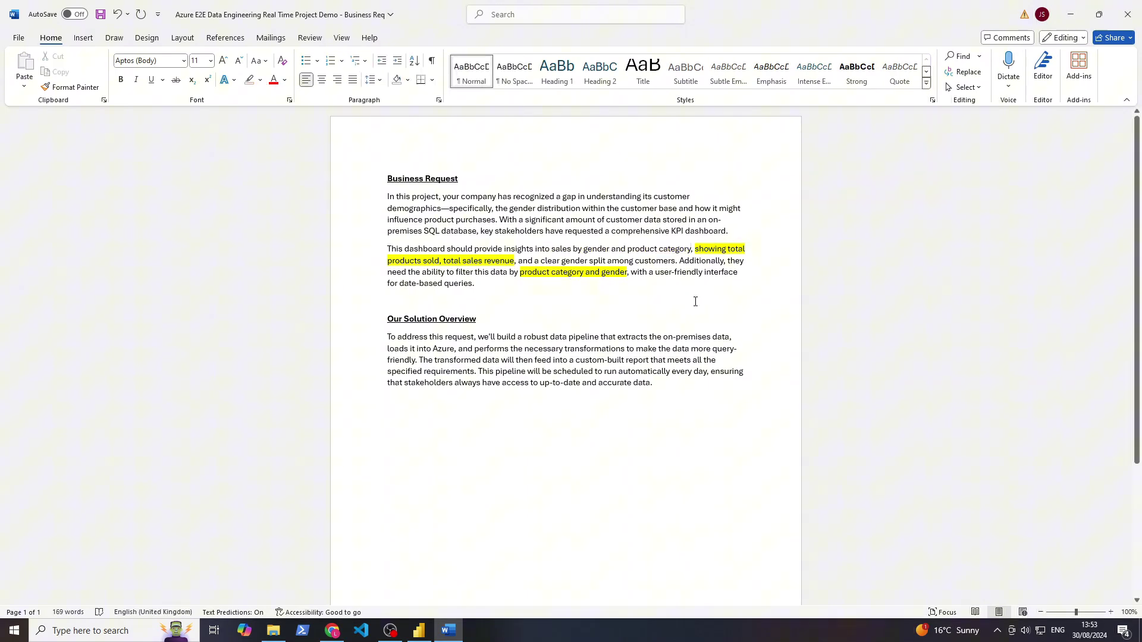
drag(670, 276, 434, 273)
click(450, 284)
drag(695, 249, 623, 279)
click(454, 271)
click(622, 279)
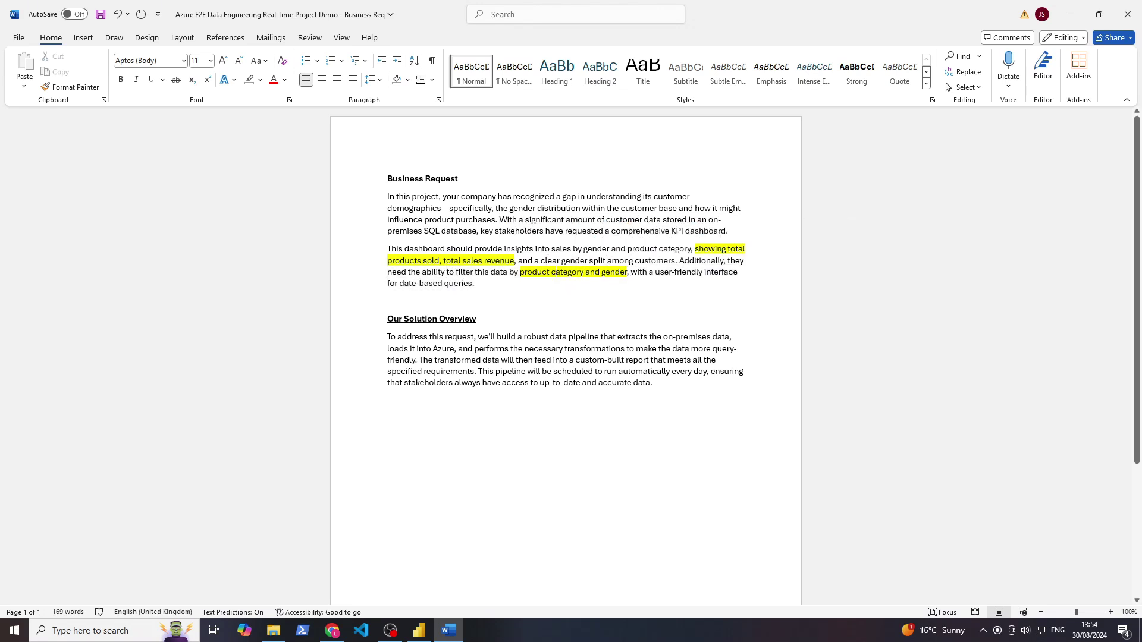
Step: Highlight 'and a clear gender split among customers' in yellow
drag(518, 261, 653, 260)
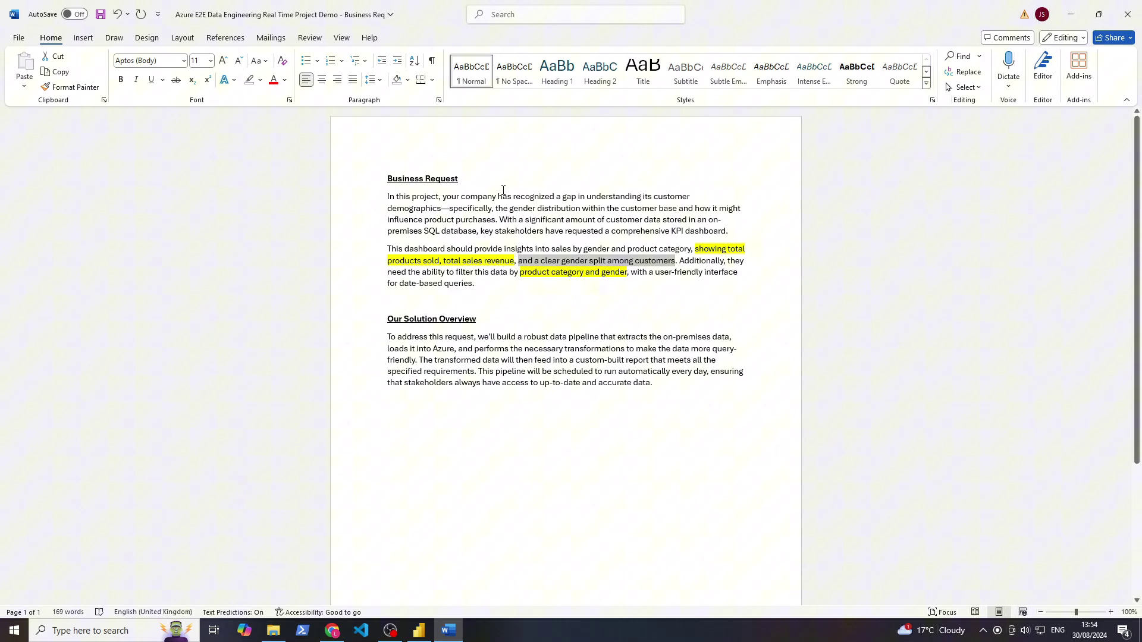
click(260, 80)
click(252, 122)
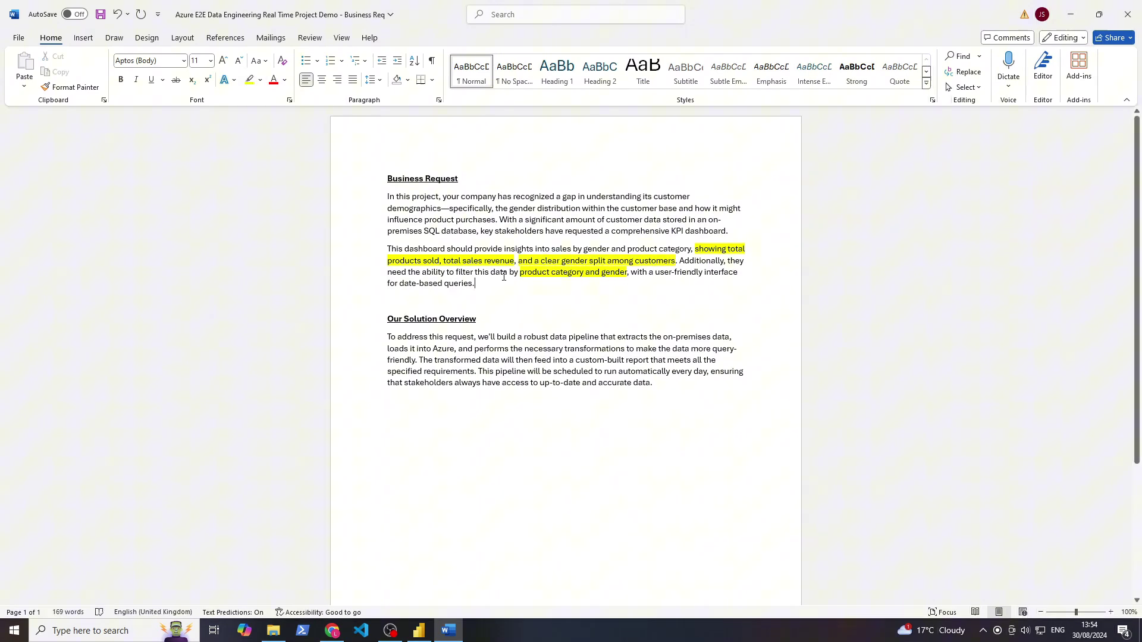
drag(519, 261, 641, 263)
click(388, 400)
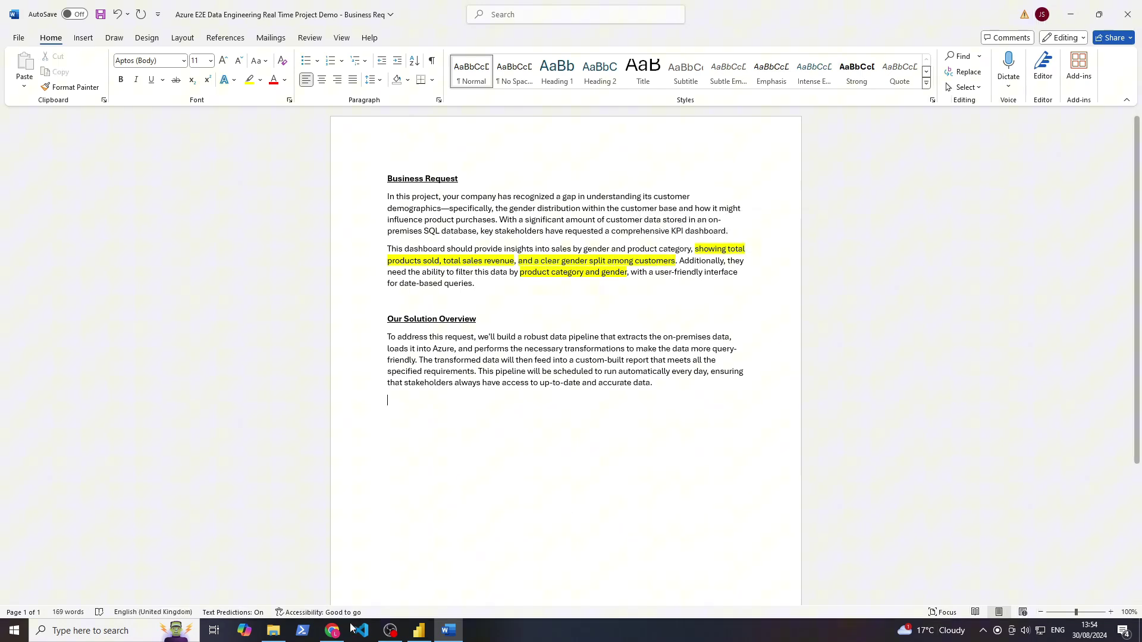
click(420, 631)
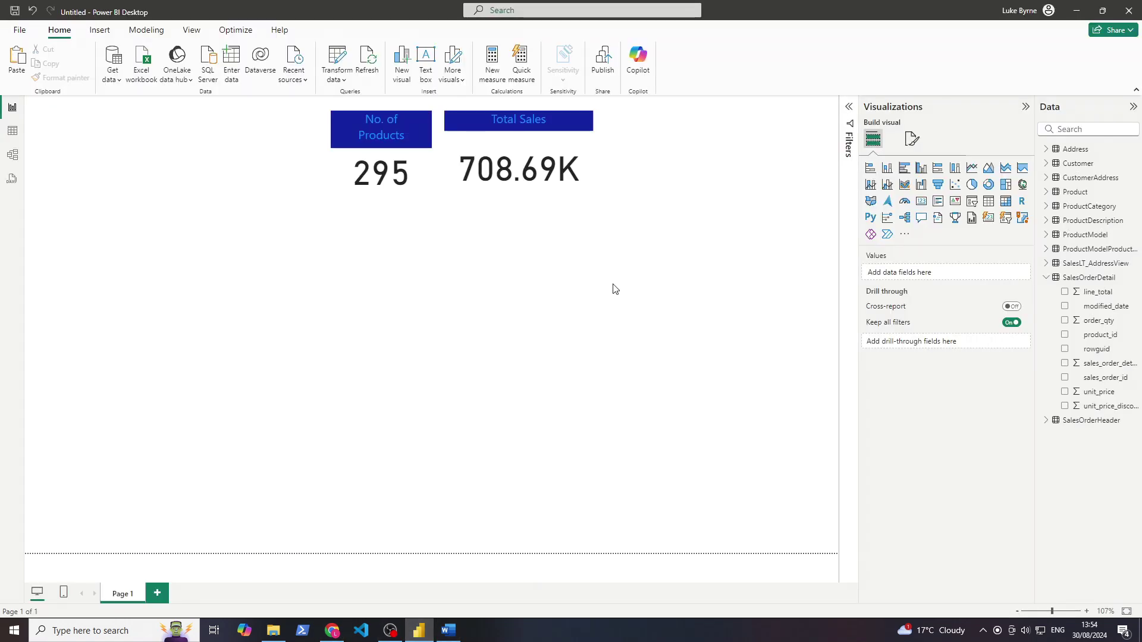
Step: Add a donut chart of Count of title split by Customer title (Mr. 490, 58.33%), positioned left
click(987, 187)
drag(216, 355, 523, 309)
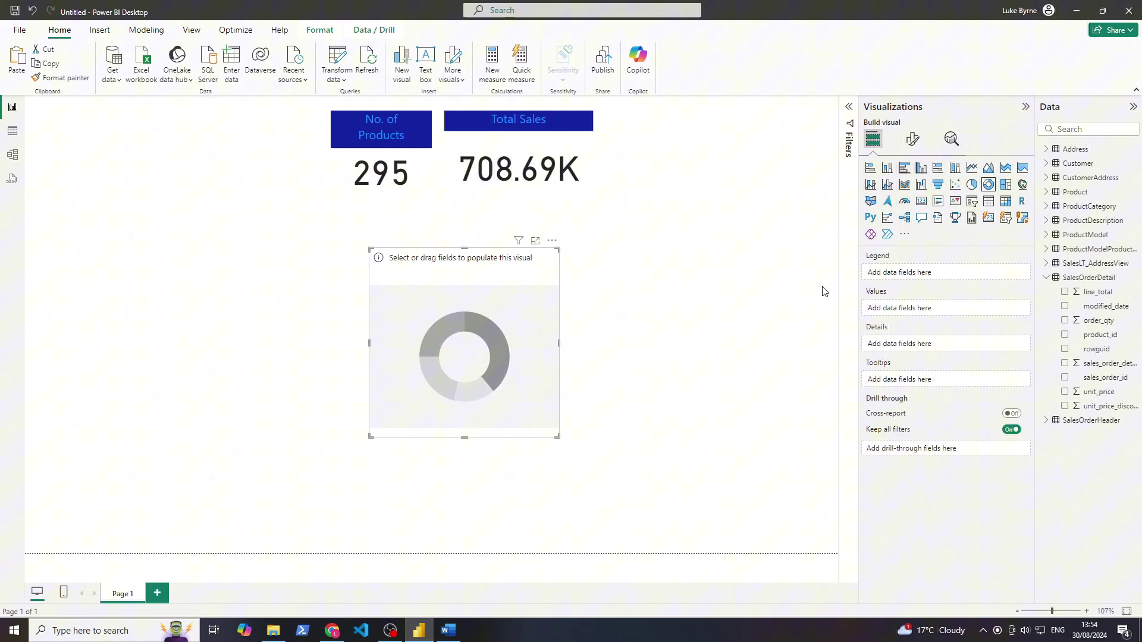
click(1047, 278)
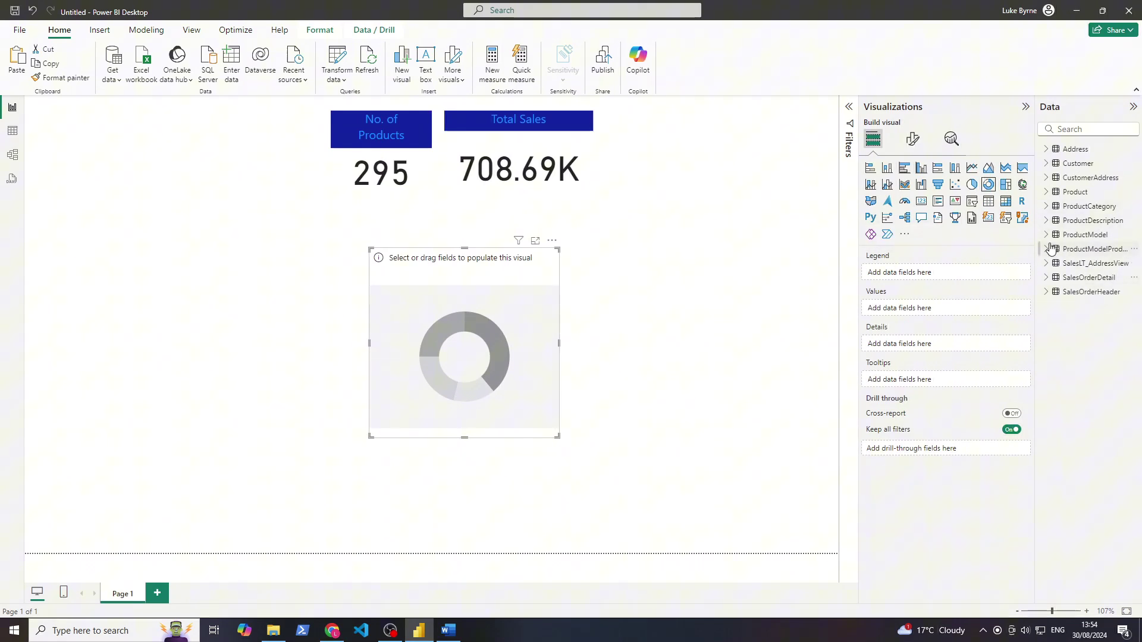
click(1046, 163)
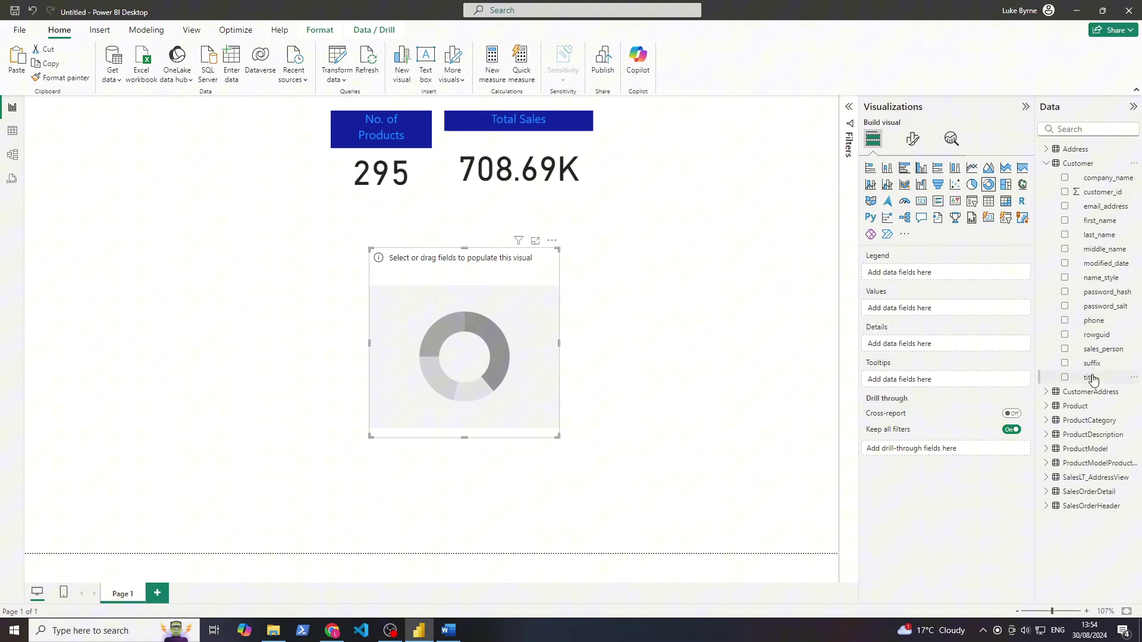
mouse_move(1089, 377)
mouse_down()
mouse_move(935, 372)
mouse_move(1100, 345)
mouse_move(1085, 379)
mouse_move(1068, 377)
mouse_up()
click(1065, 378)
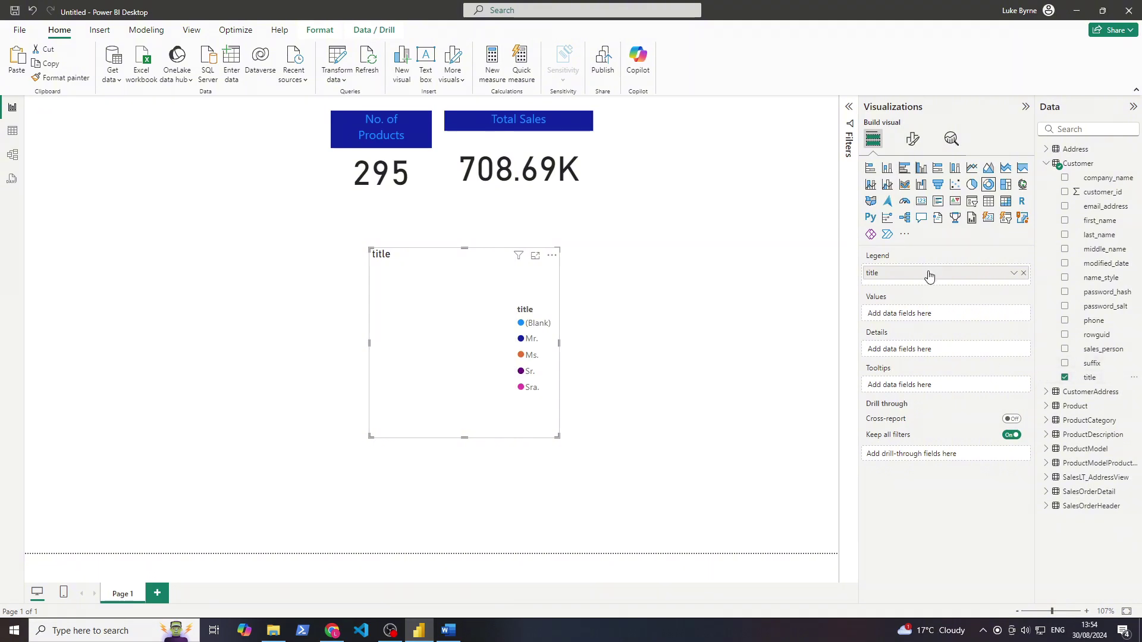
drag(929, 275, 927, 316)
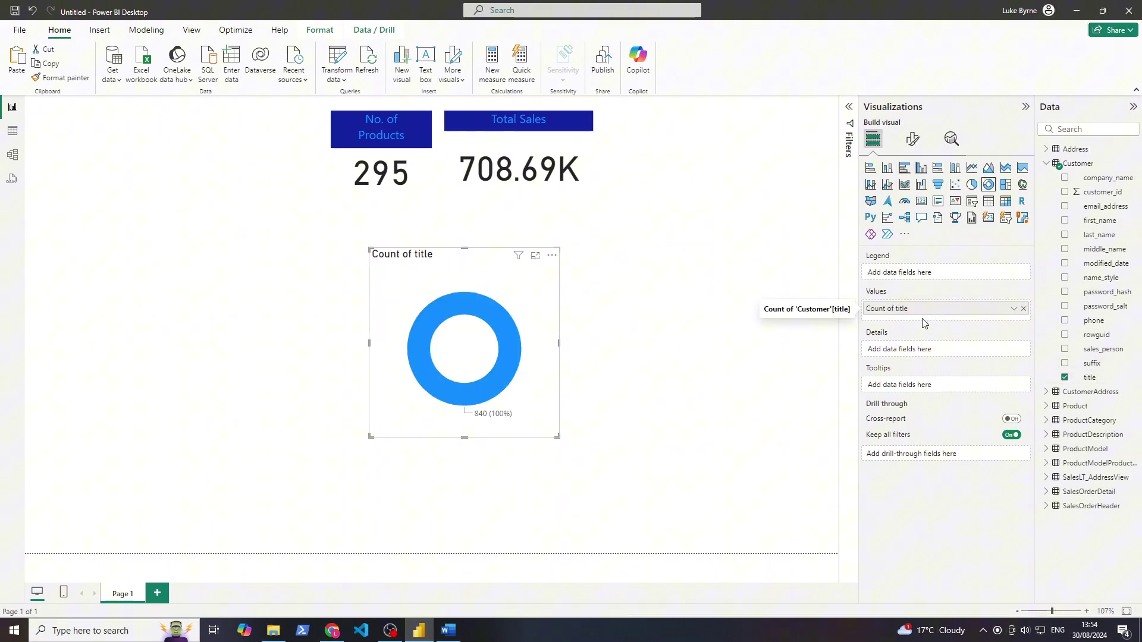
drag(1091, 378, 976, 354)
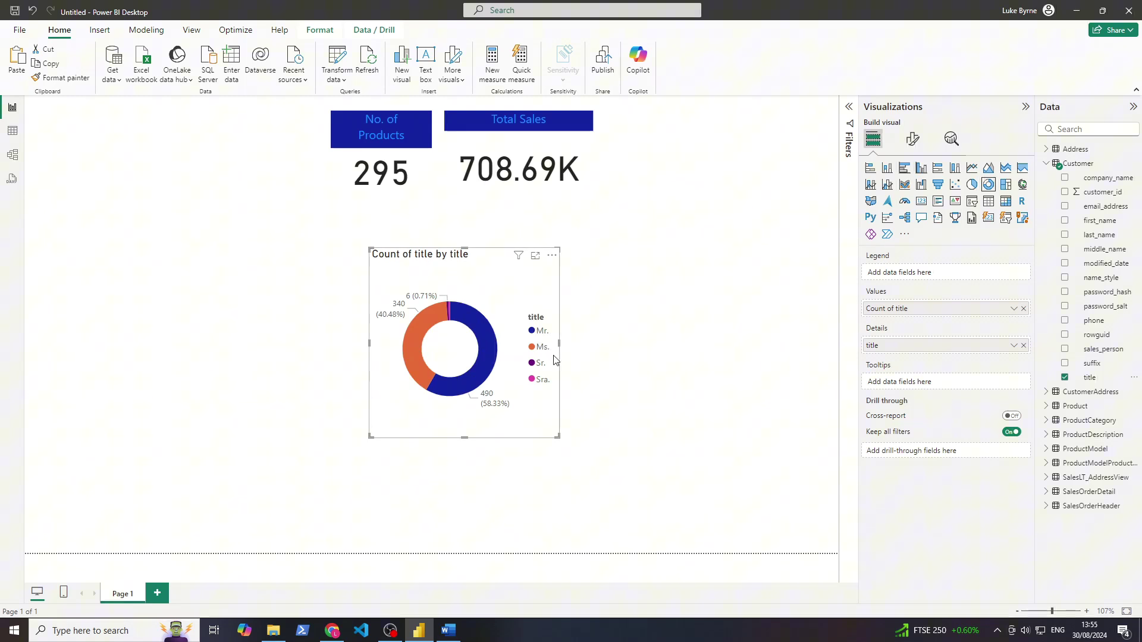
mouse_move(485, 378)
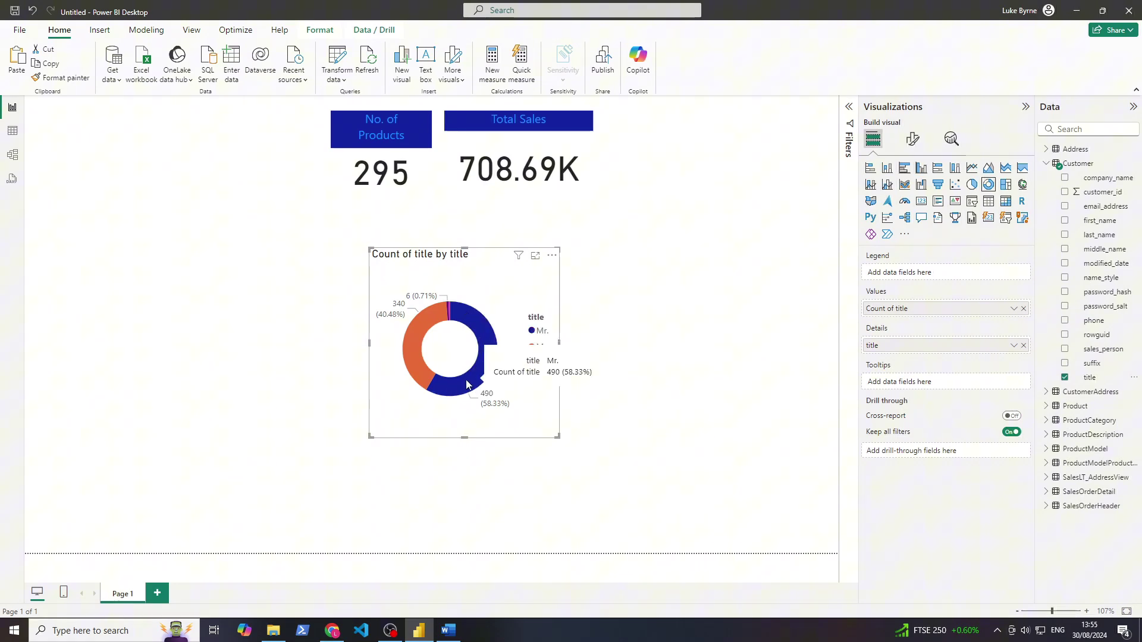
drag(483, 352, 354, 349)
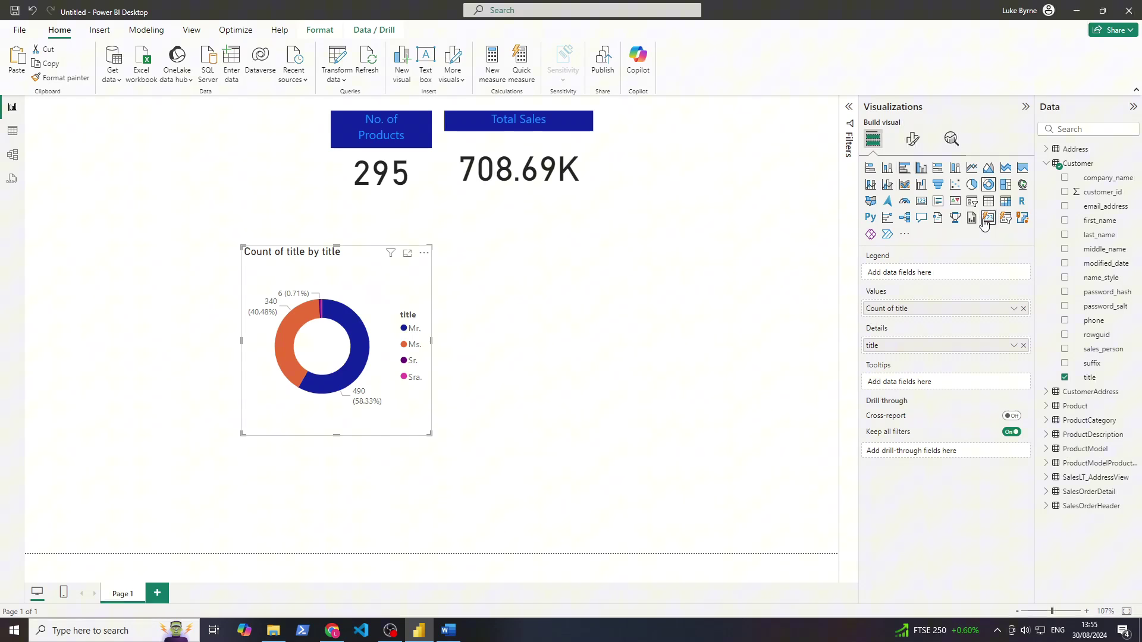
Step: Try turning the donut into a slicer, then undo back to the donut chart
click(970, 204)
drag(327, 291, 416, 291)
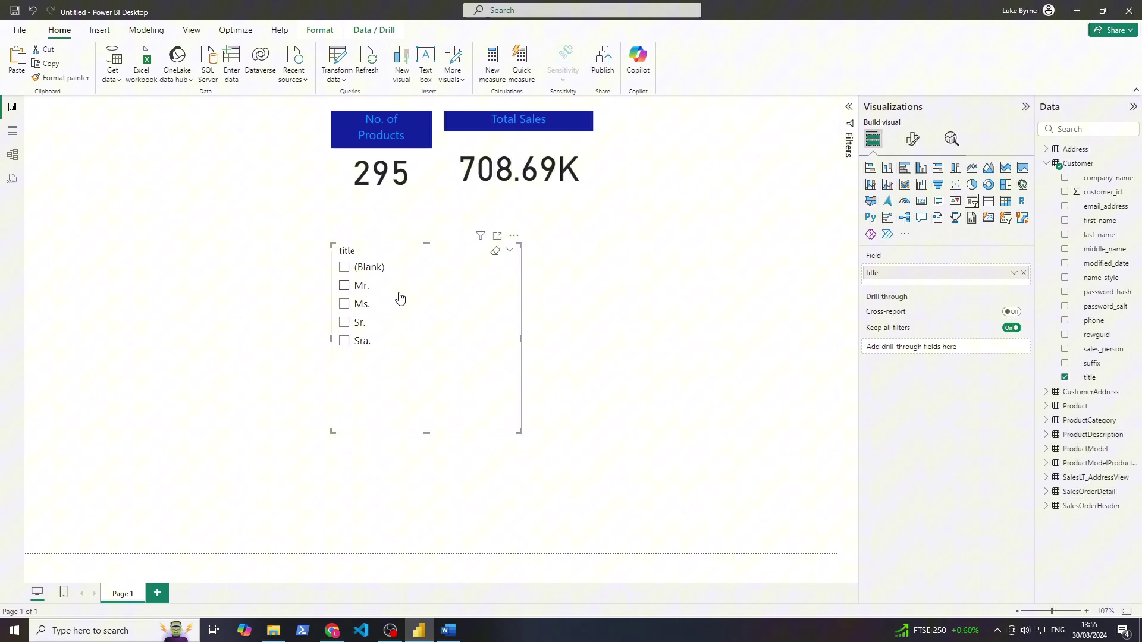
key(ctrl+z)
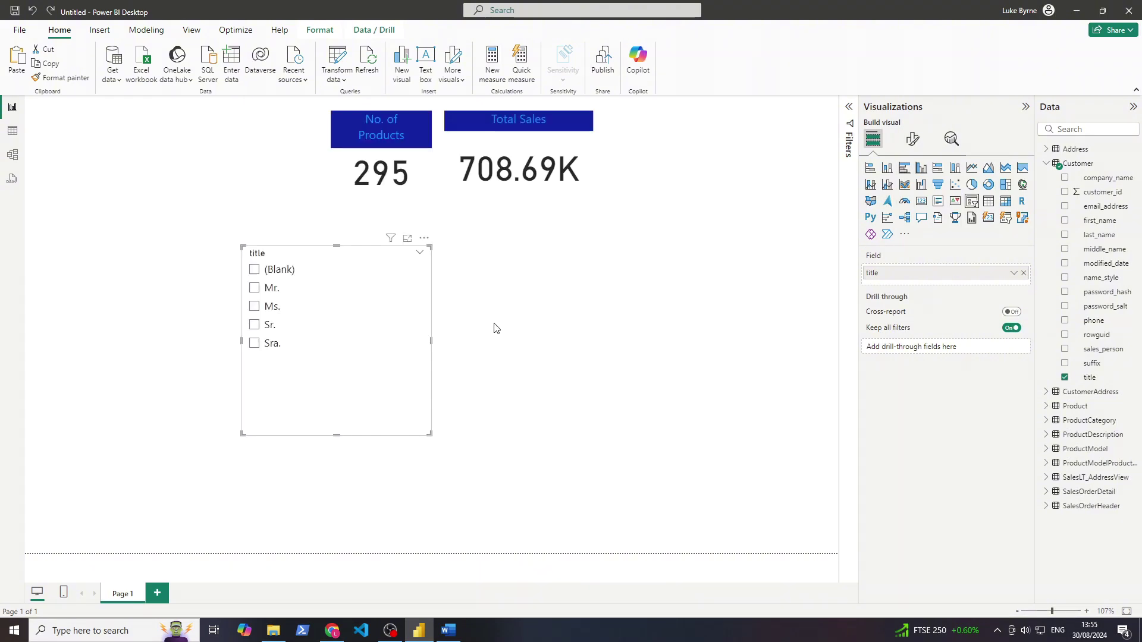
click(538, 315)
key(ctrl+z)
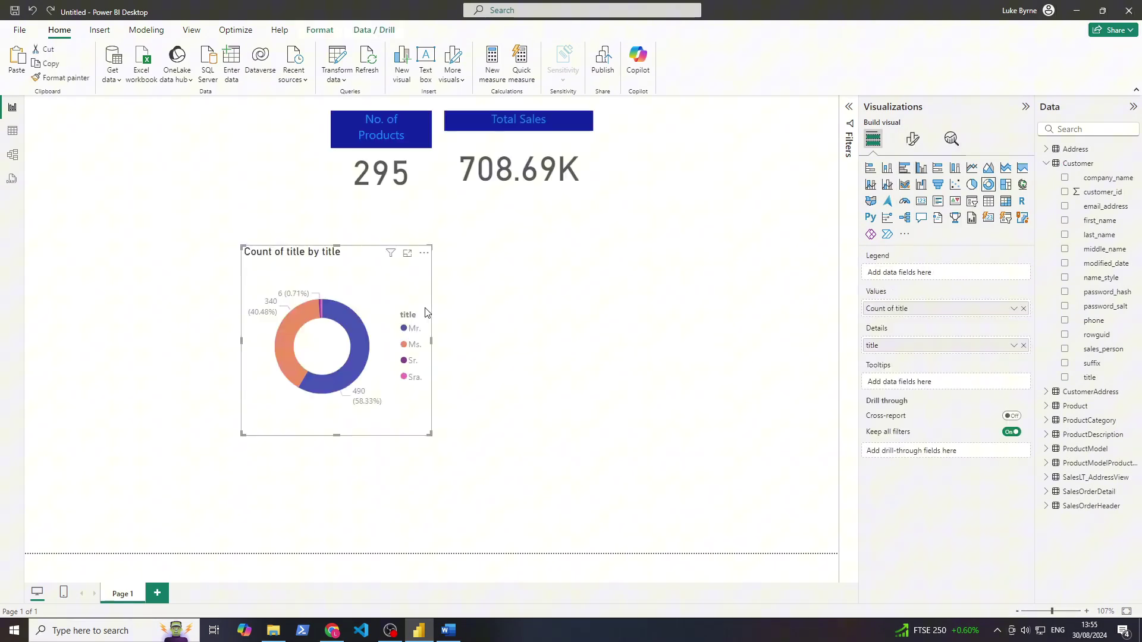
click(630, 312)
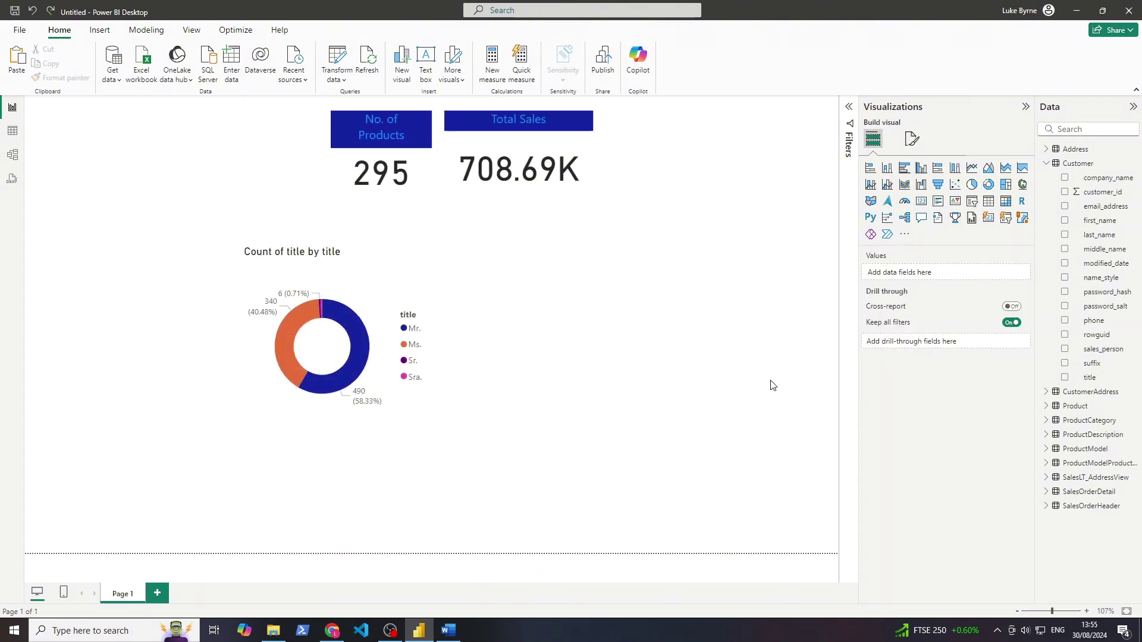
Step: Add an empty slicer, enlarge the donut chart toward the left, and place the slicer beside it
click(972, 202)
drag(259, 466, 686, 293)
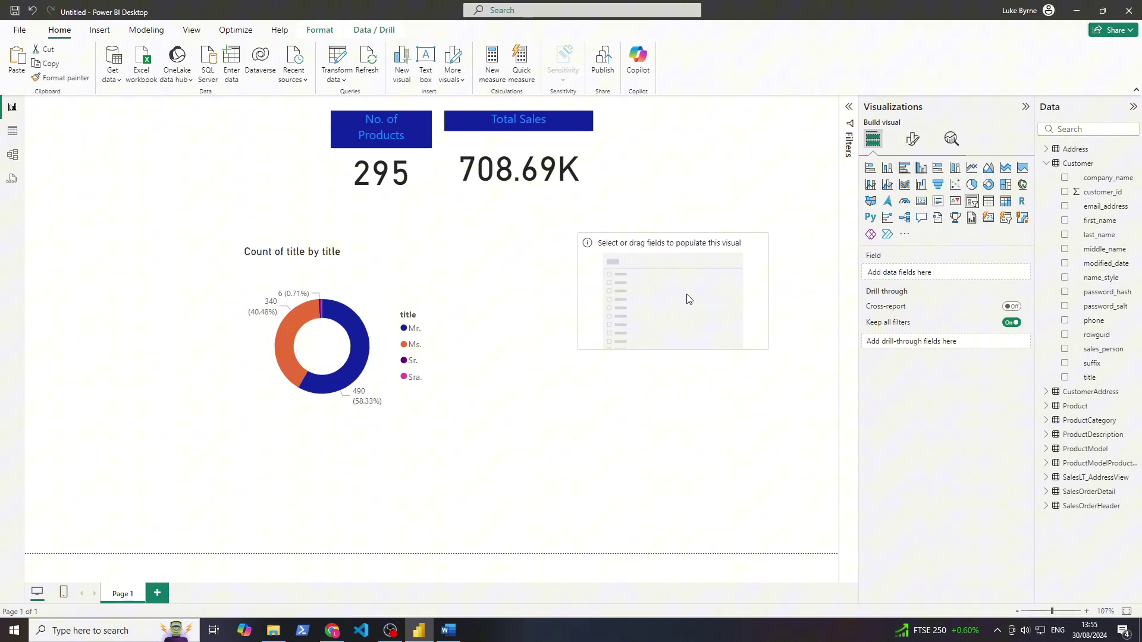
click(419, 424)
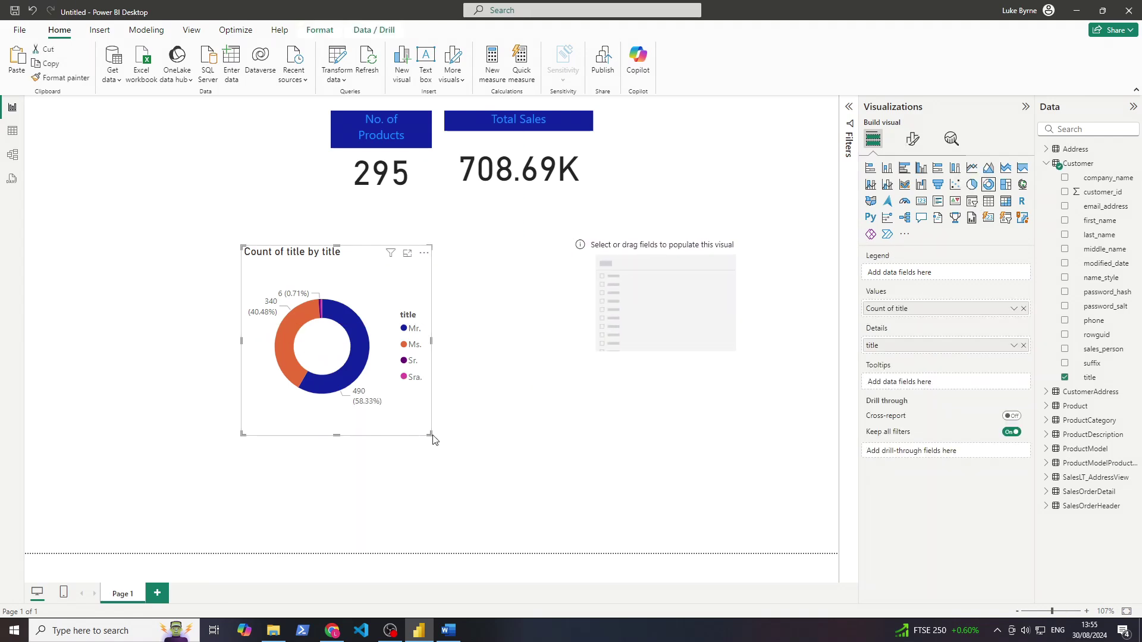
drag(427, 433, 568, 510)
drag(468, 378, 329, 368)
drag(632, 302, 583, 299)
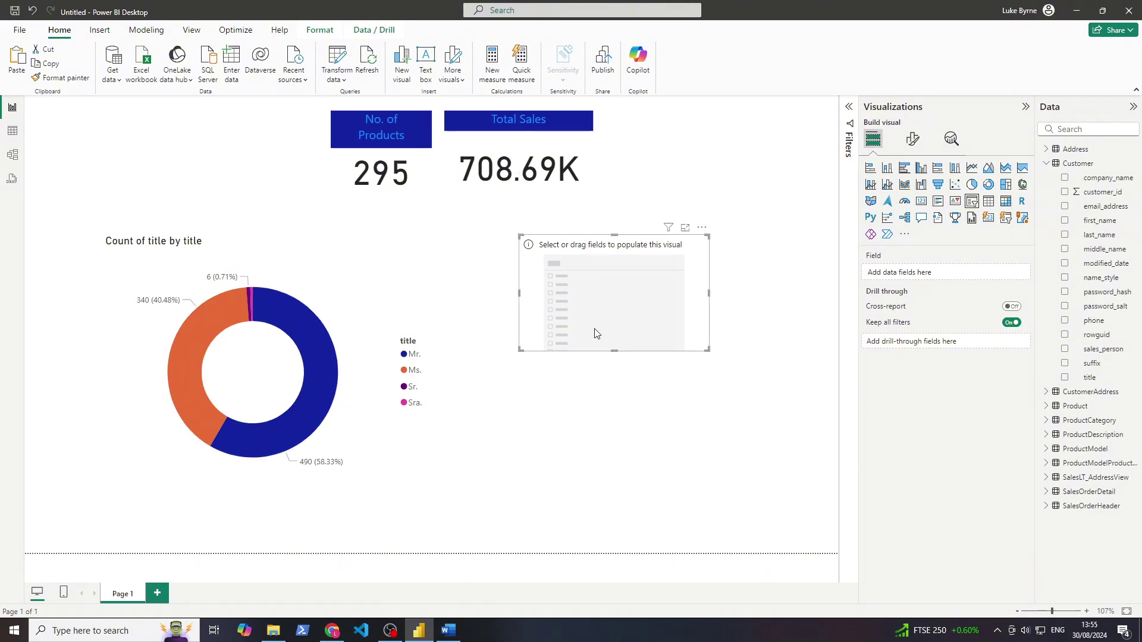
Step: Fill the slicer with Customer title and test filtering the donut by Sr. and blank titles
click(1109, 379)
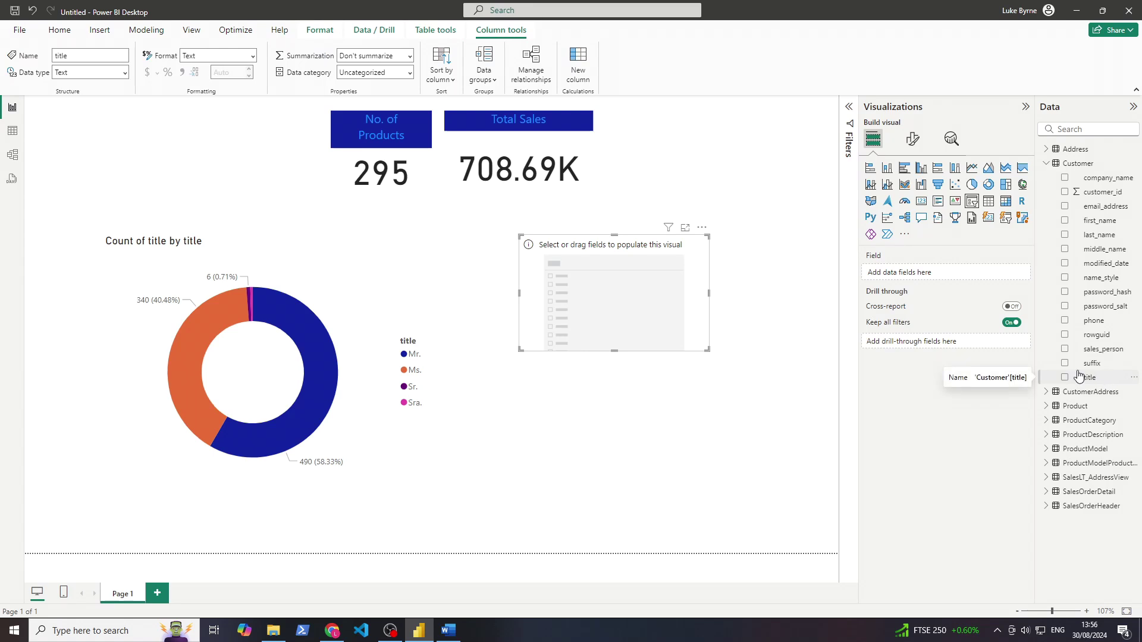
drag(1109, 380, 931, 273)
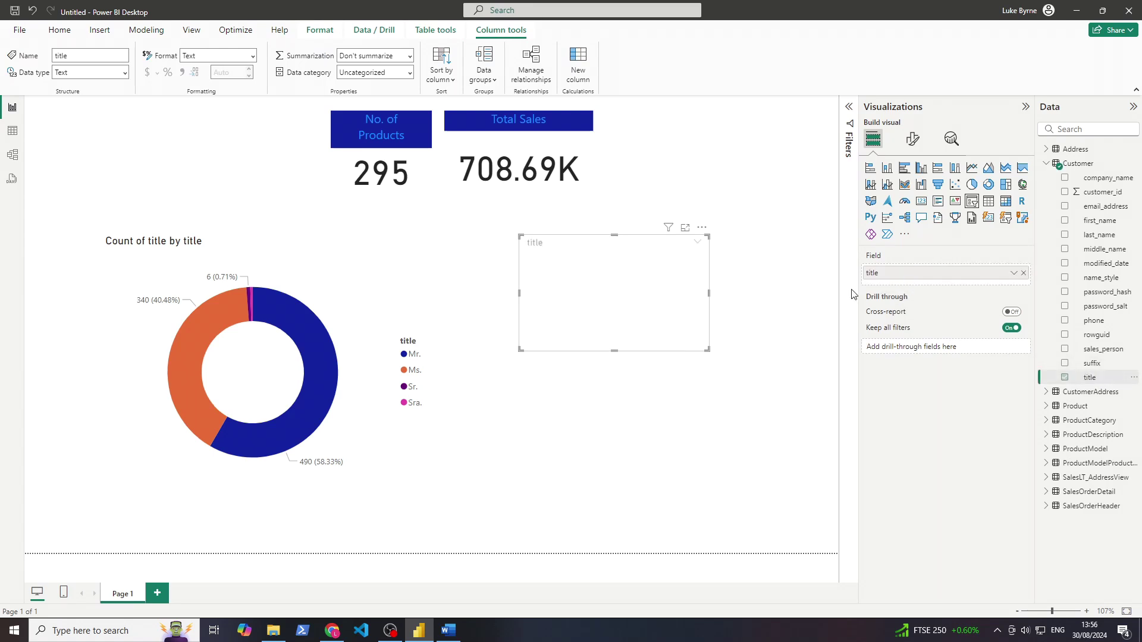
click(640, 310)
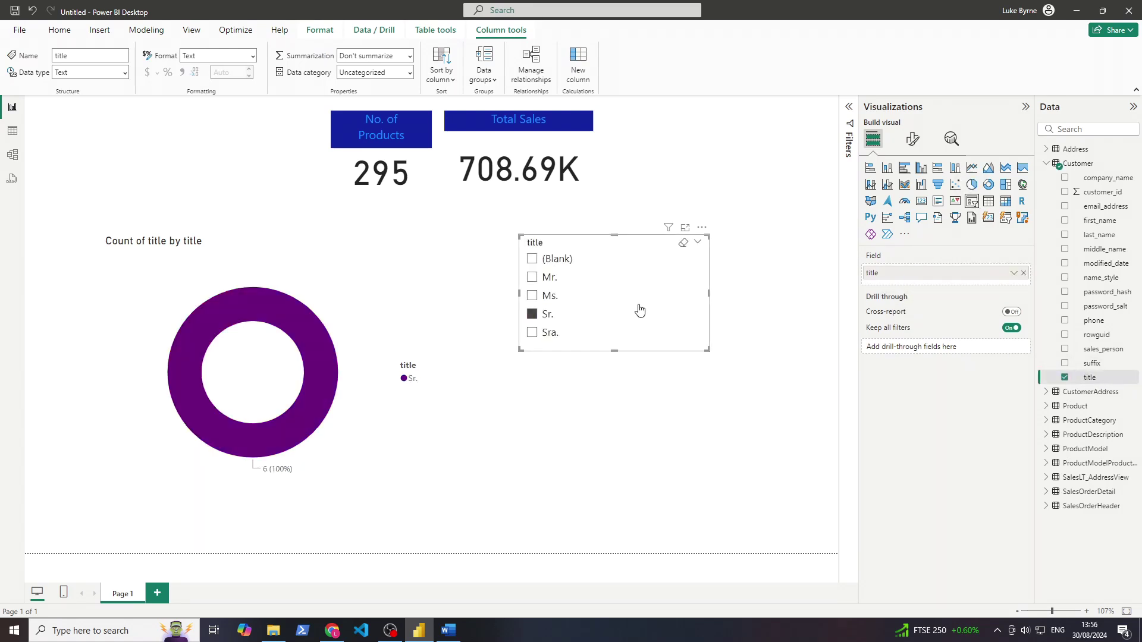
click(650, 257)
click(544, 262)
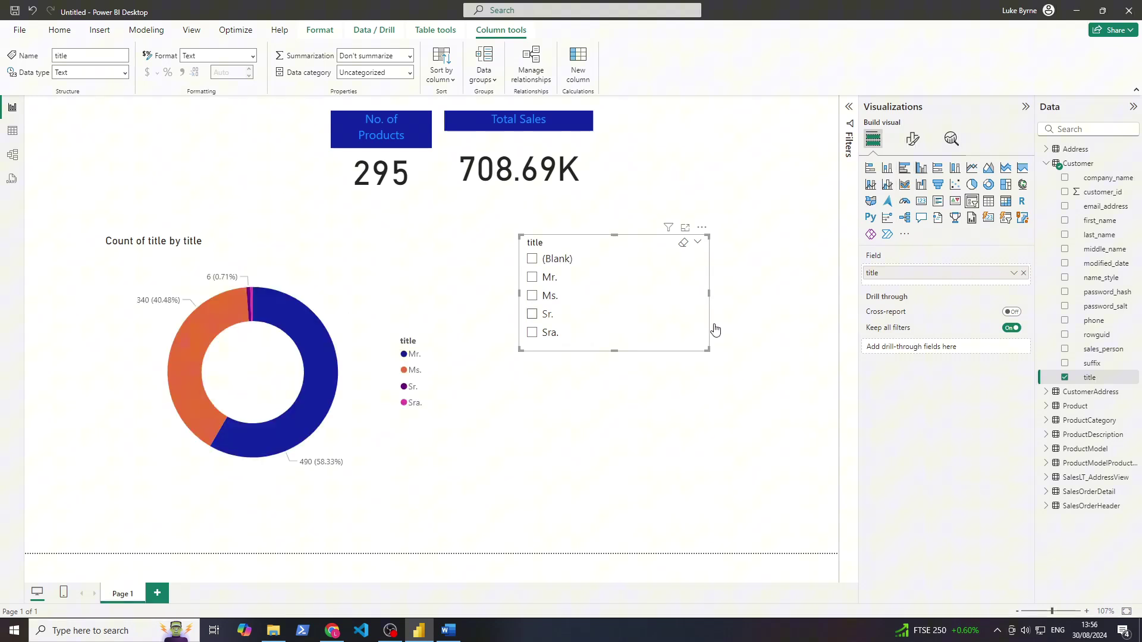
Step: Duplicate the title slicer and place the copy below the original
click(658, 311)
key(ctrl+c)
key(ctrl+v)
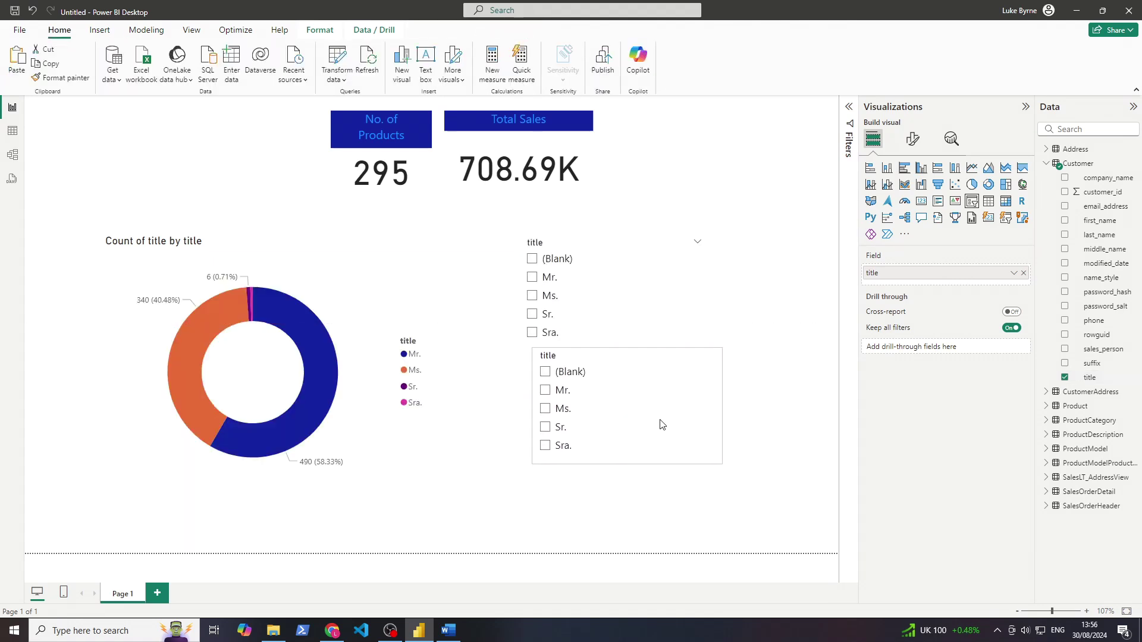
drag(657, 426, 647, 444)
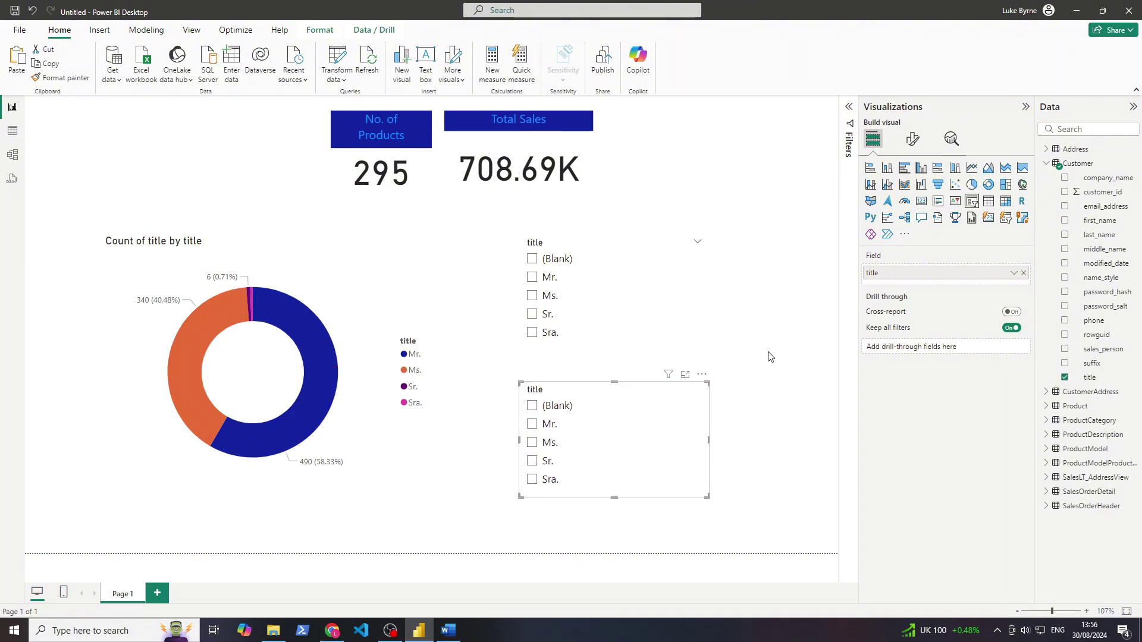
Step: Switch the duplicate slicer from title to ProductCategory name and shift it up and right
click(1064, 378)
click(1046, 406)
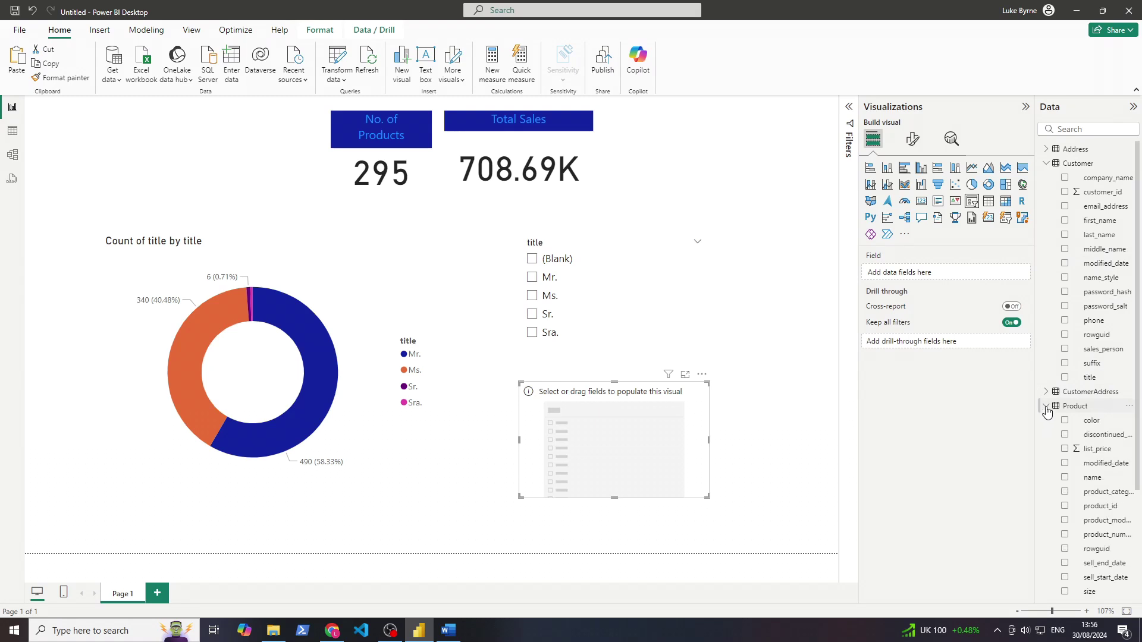
click(1046, 406)
click(1045, 420)
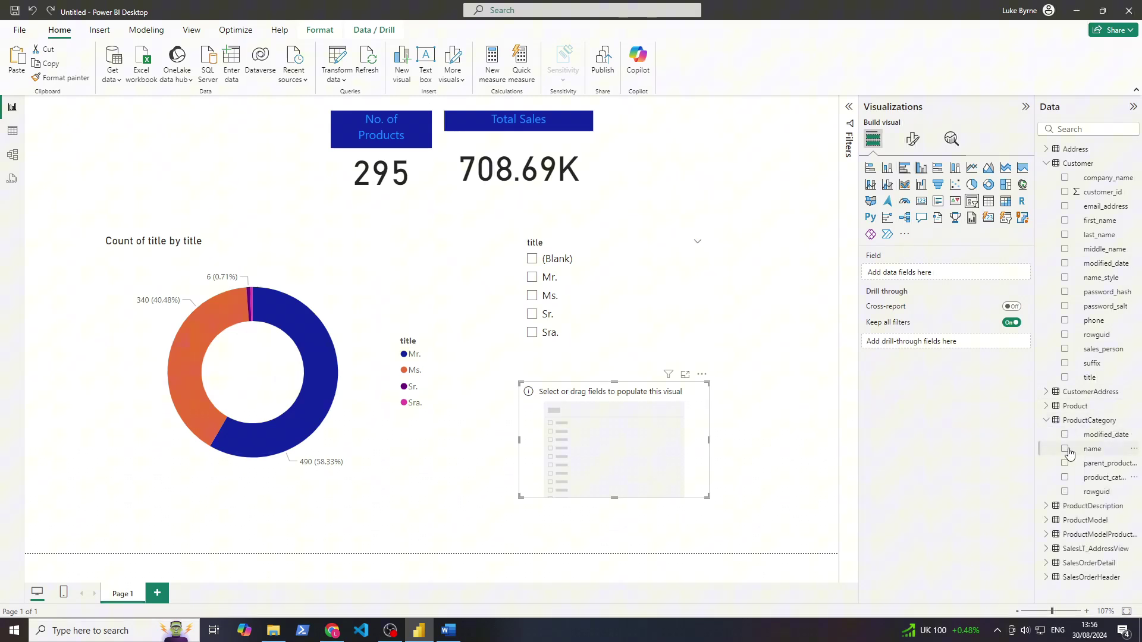
click(1064, 449)
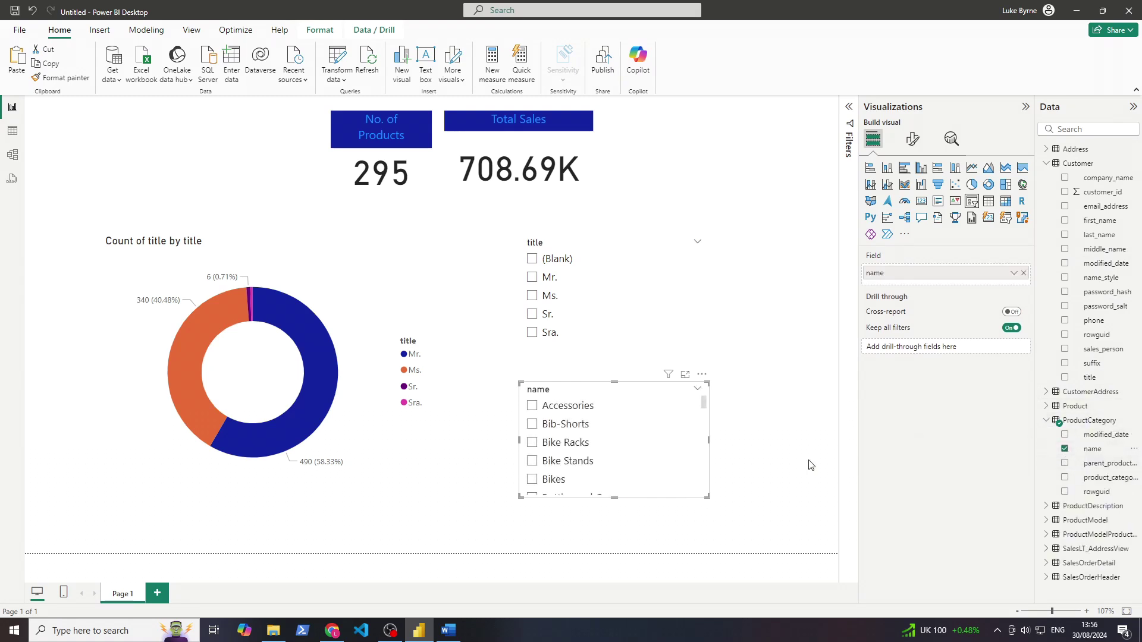
drag(649, 452, 688, 443)
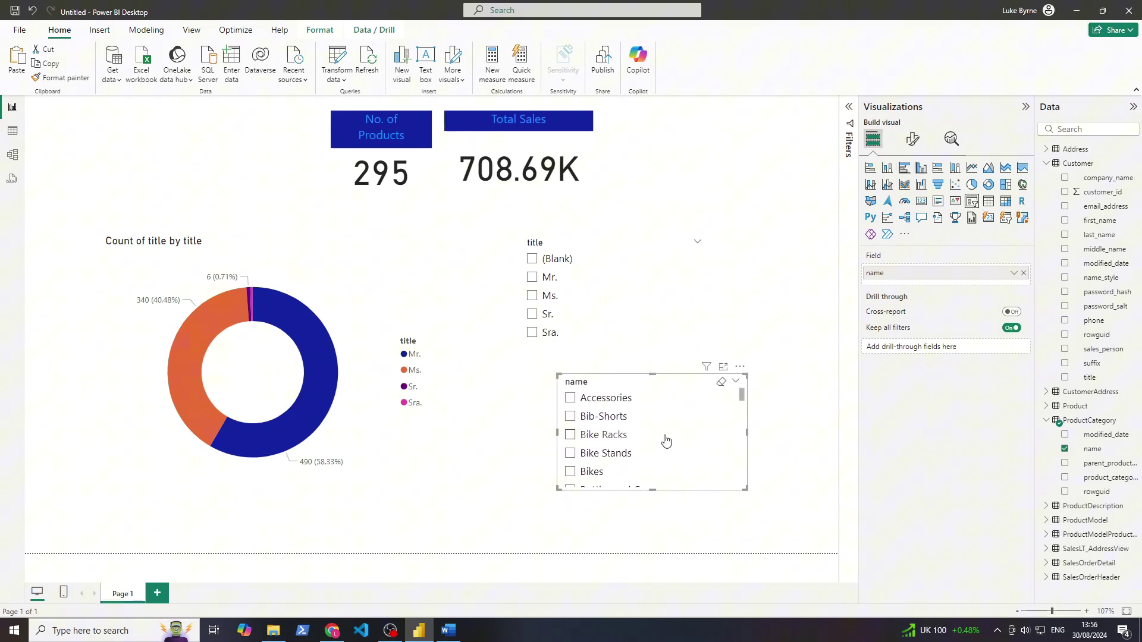
click(553, 193)
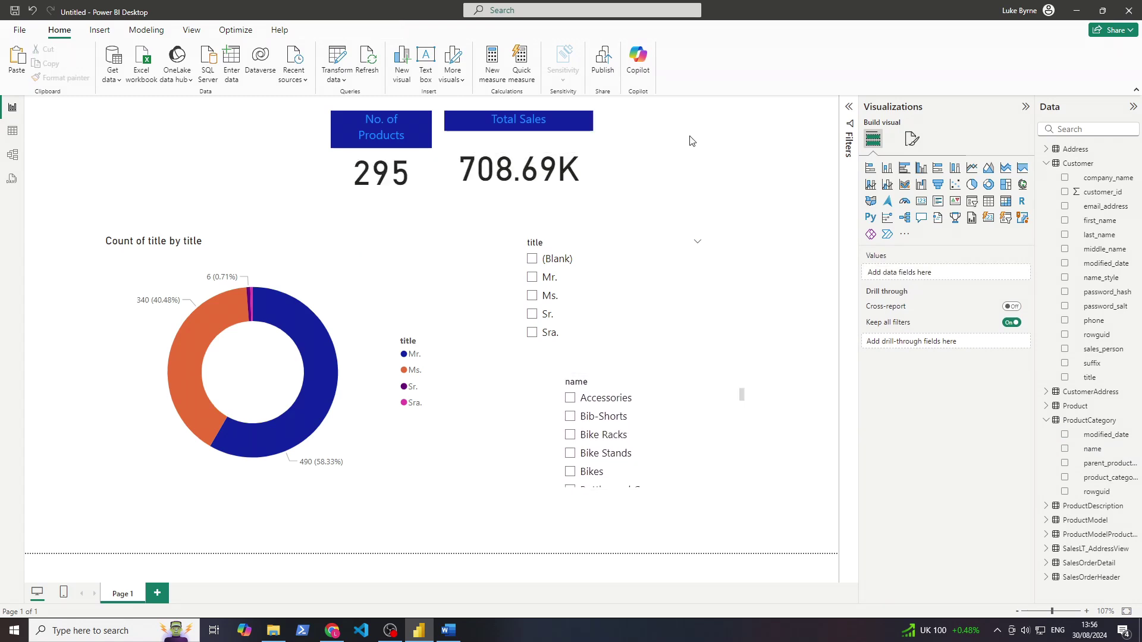
Step: Move both cards top-left, shorten the title slicer at the top, and enlarge the category slicer beside the donut
click(363, 156)
ctrl+click(498, 149)
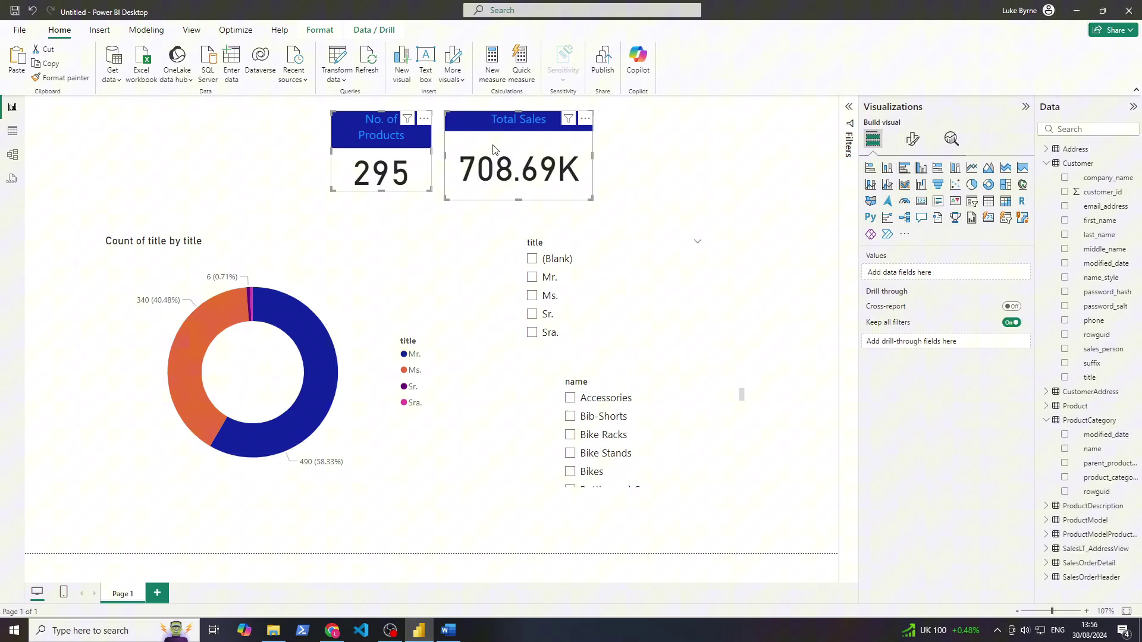
drag(498, 149, 265, 145)
click(602, 293)
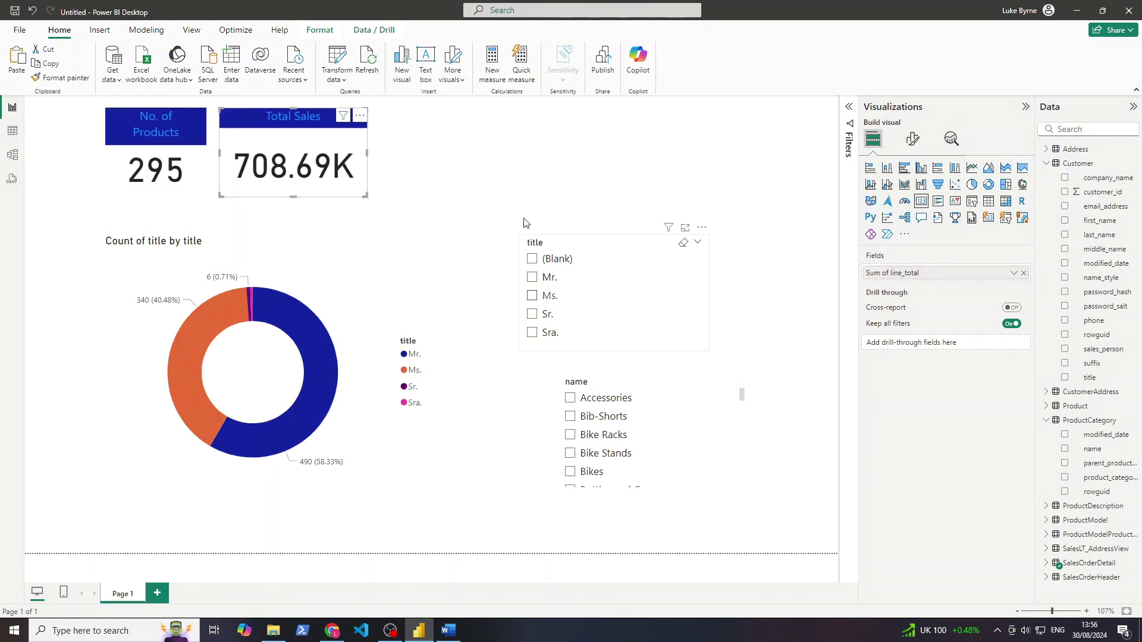
drag(602, 292, 501, 169)
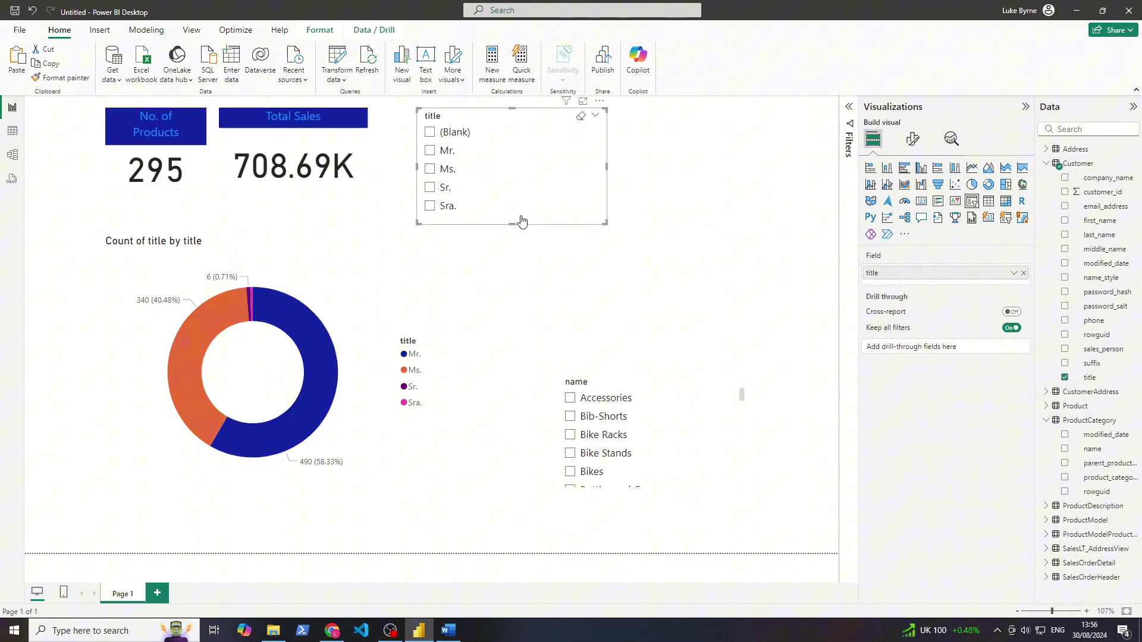
drag(507, 225, 516, 198)
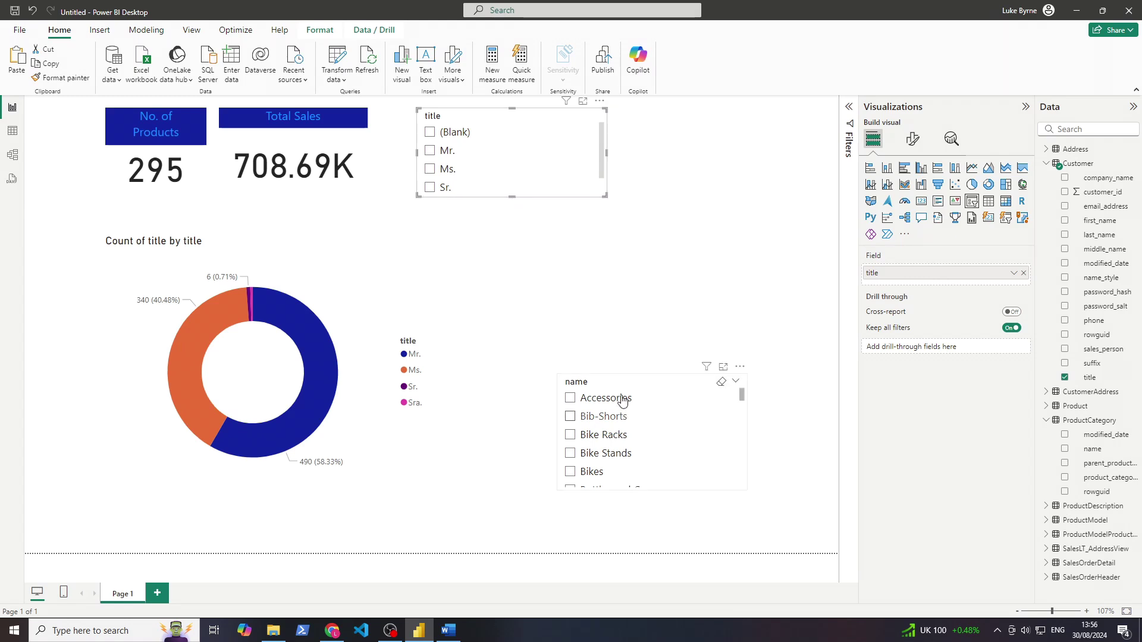
drag(619, 401, 554, 290)
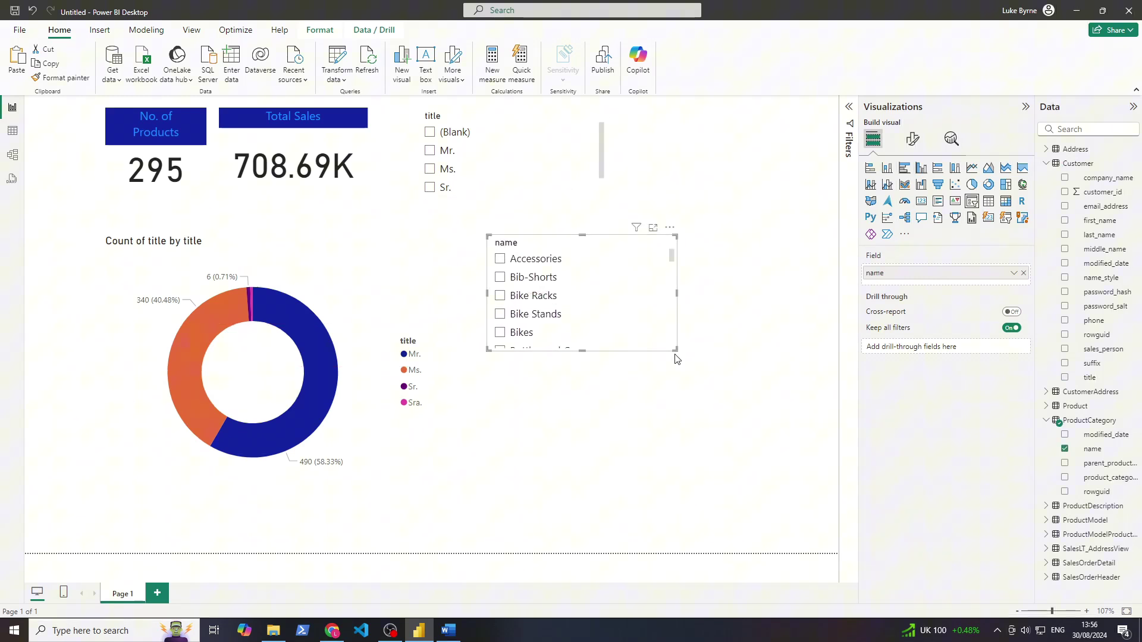
drag(676, 354, 740, 497)
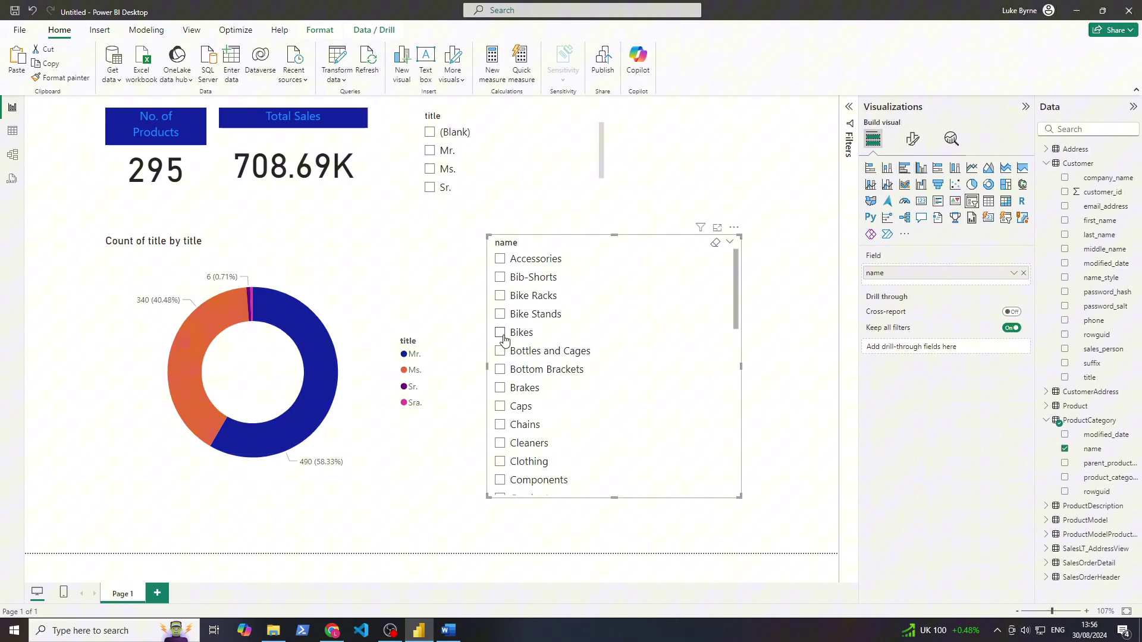
Step: Filter the report to Brakes so the cards show 2 products and 830.70 total sales
click(500, 388)
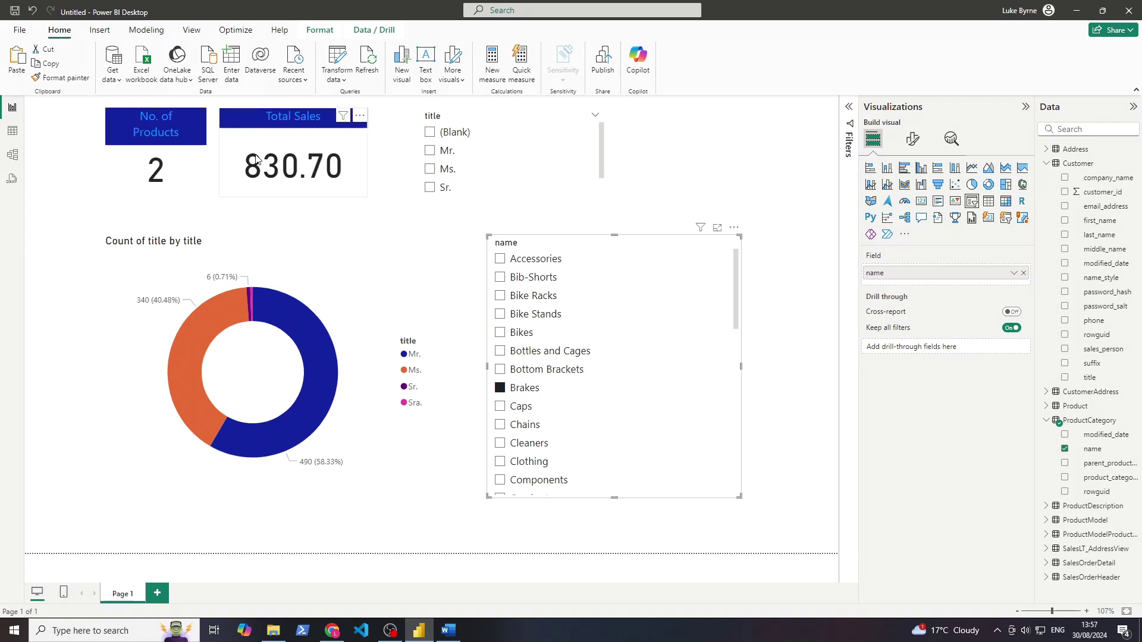
click(500, 388)
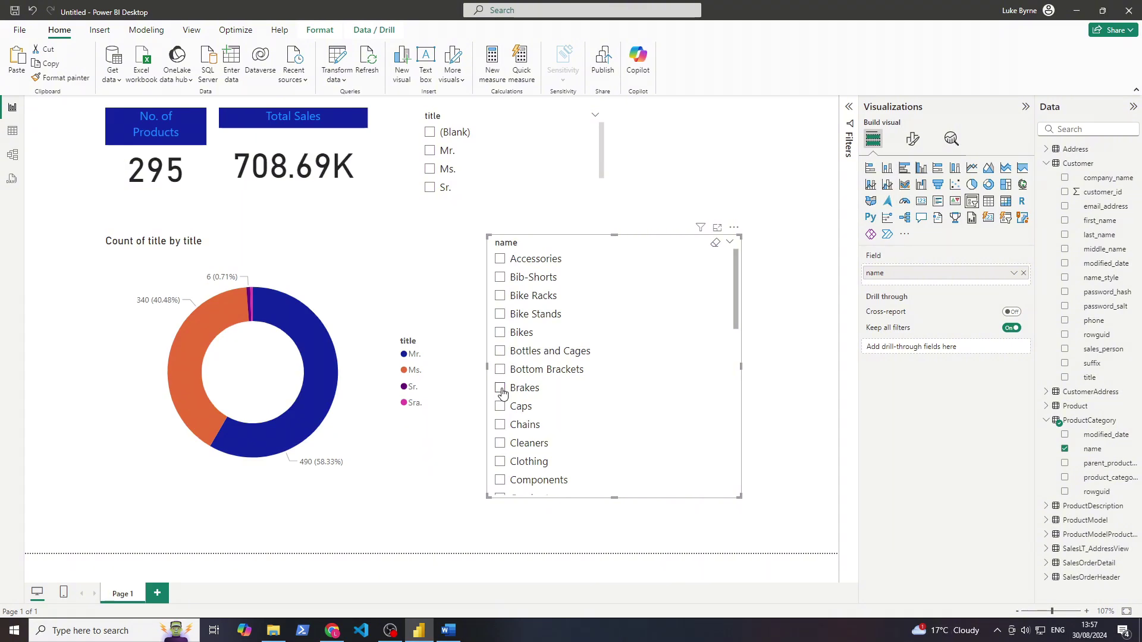
click(253, 358)
click(449, 355)
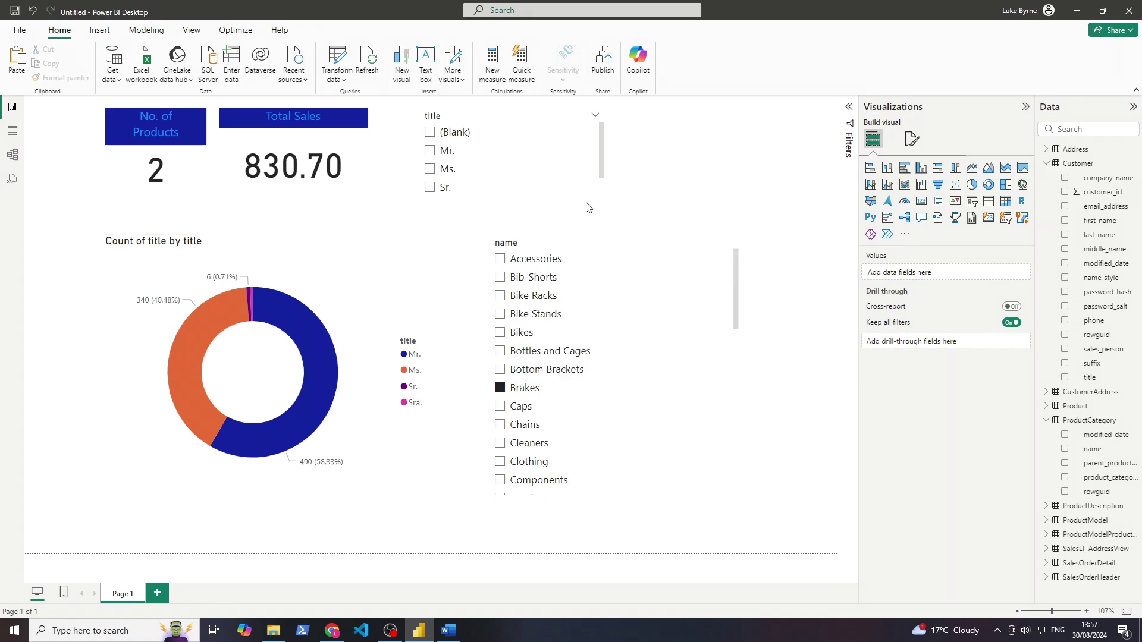
drag(773, 200, 513, 526)
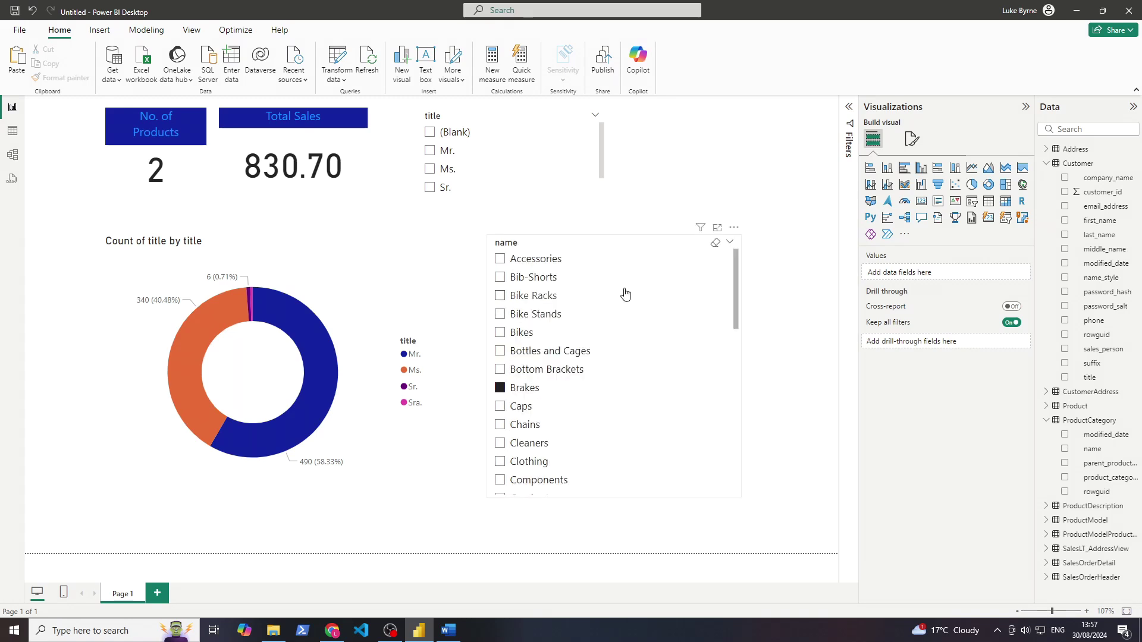
Step: Move the Customer table lower in the model diagram, then back on the report toggle the Ms. filter off
click(13, 154)
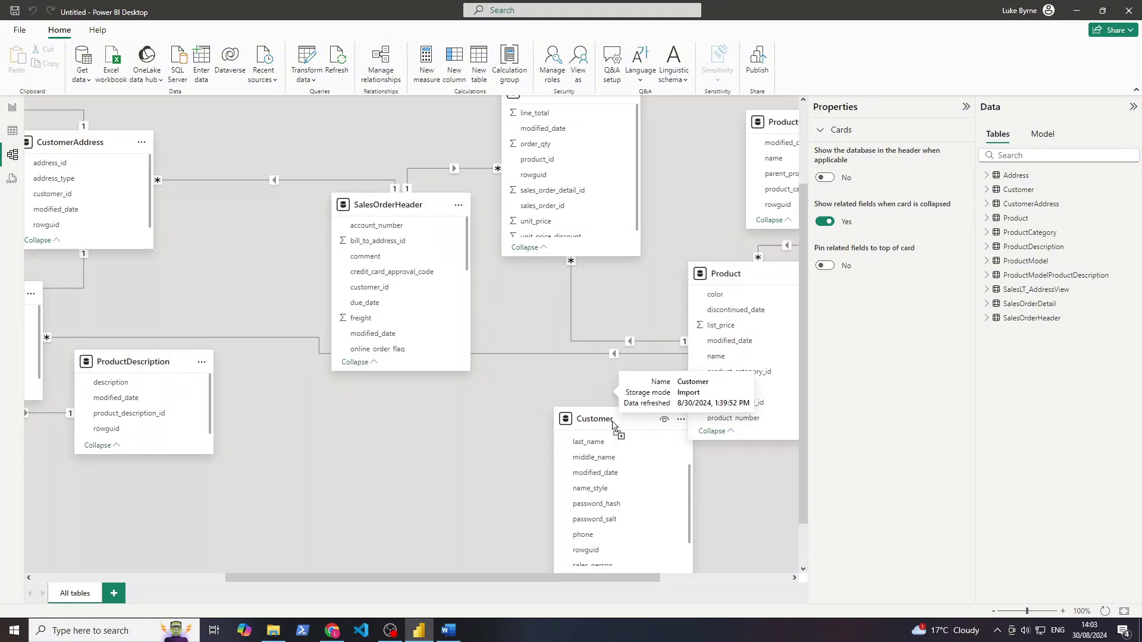
drag(595, 476, 552, 393)
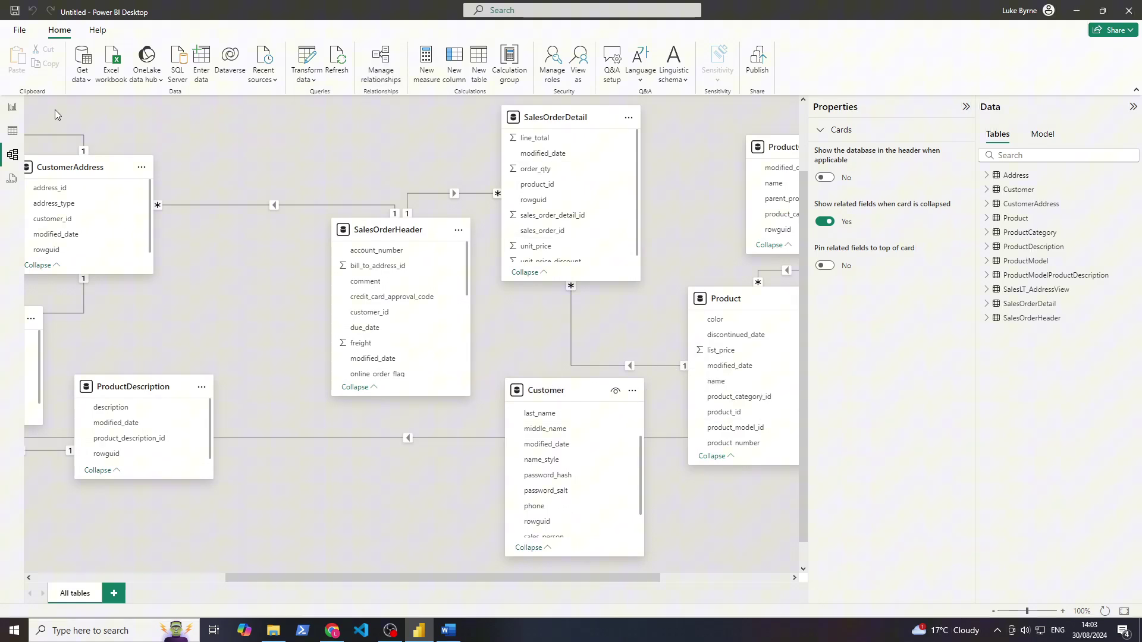
click(13, 109)
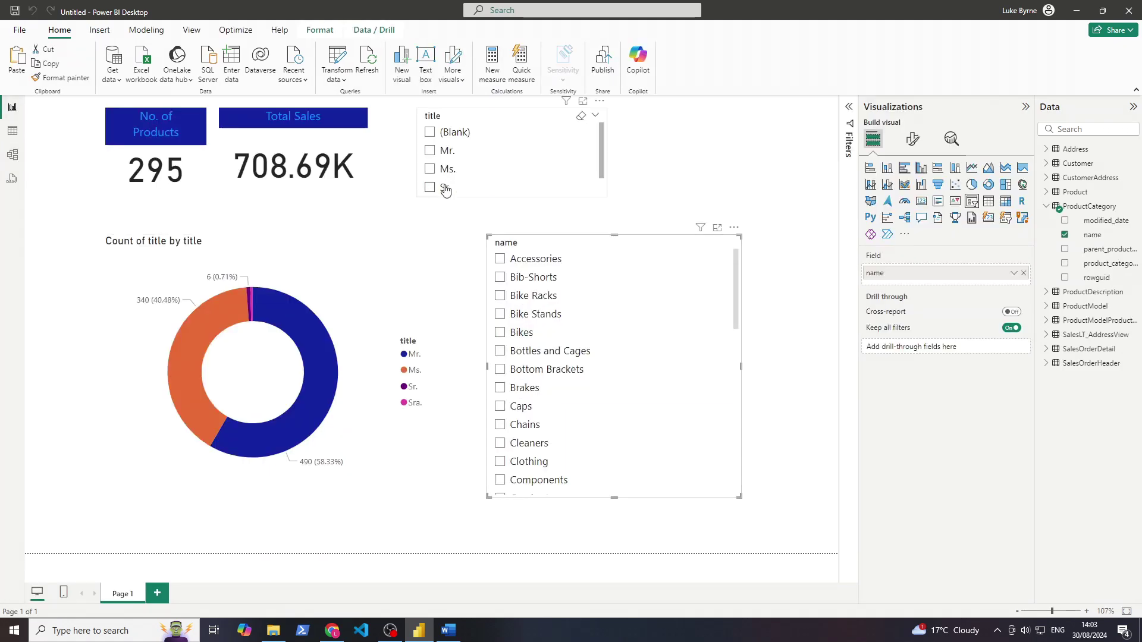
click(429, 169)
click(431, 170)
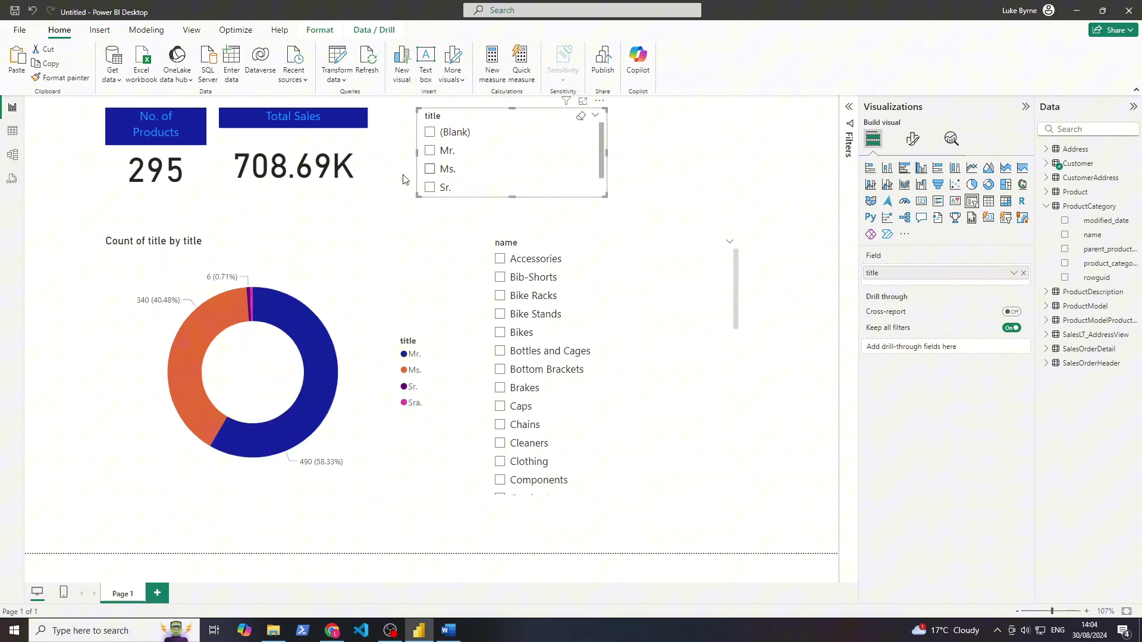
Step: After toggling the Bikes filter, delete all table relationships in Manage relationships and start a new one
click(501, 333)
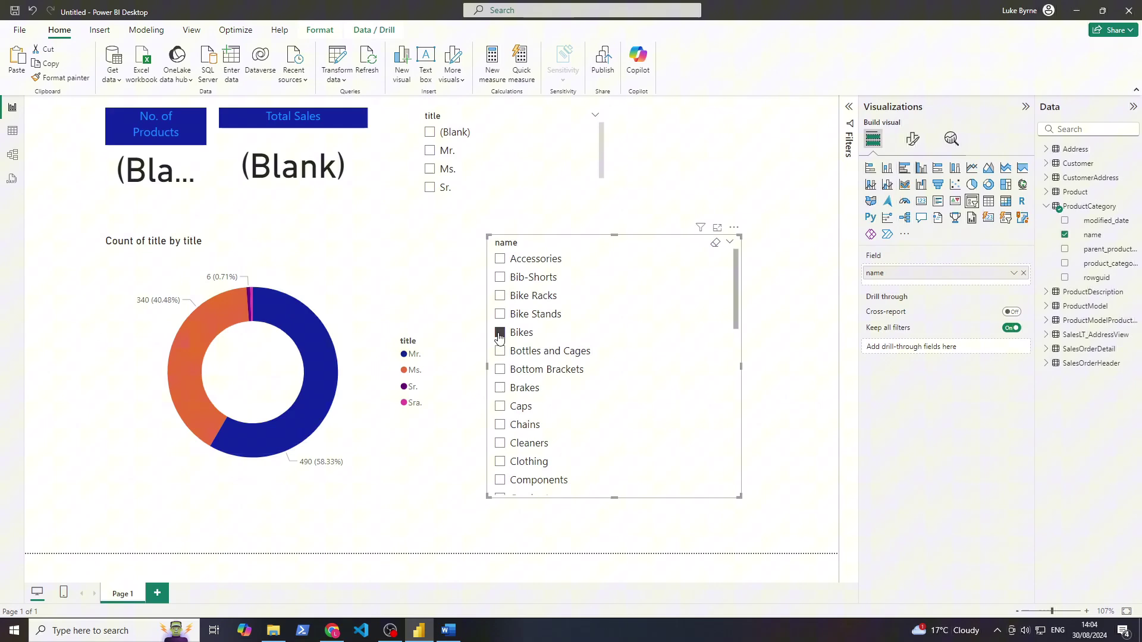
click(500, 333)
click(12, 154)
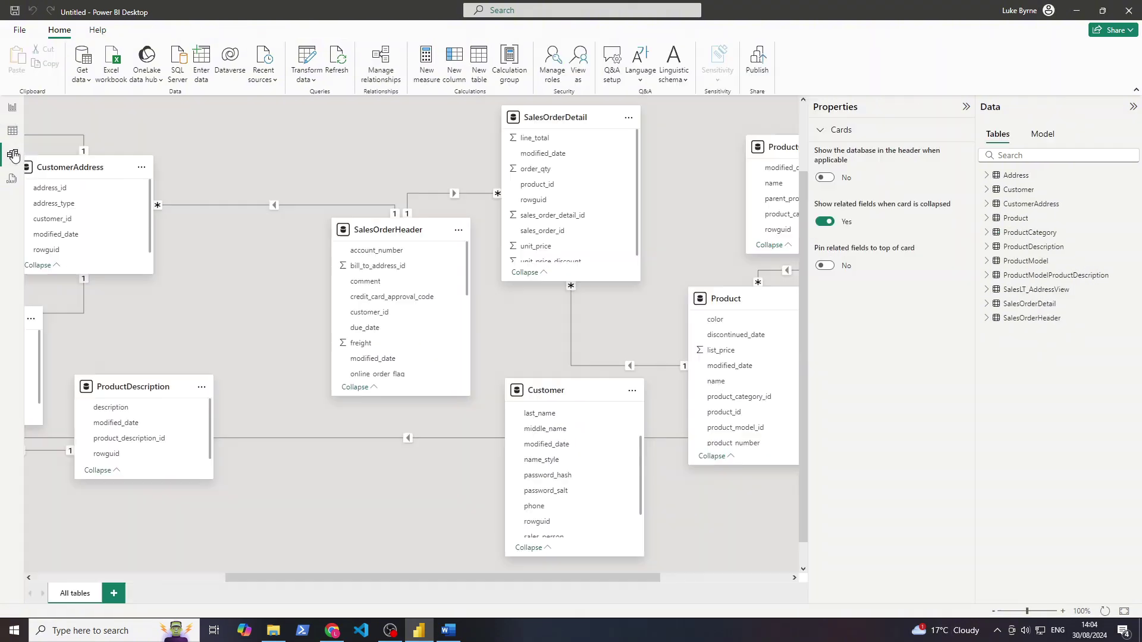
click(384, 70)
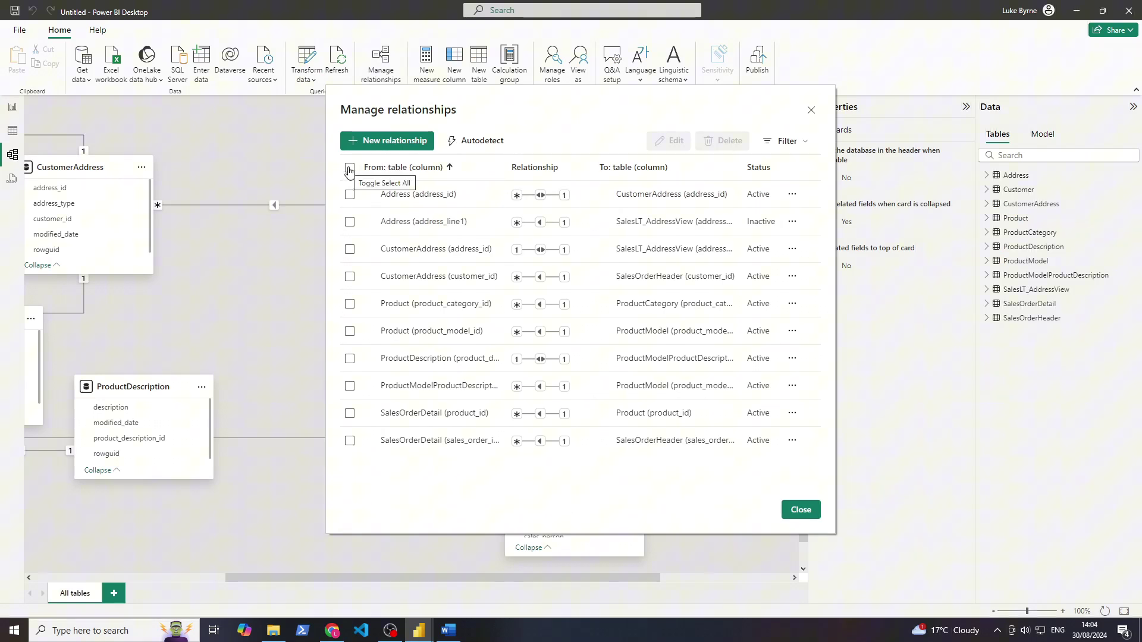
click(350, 168)
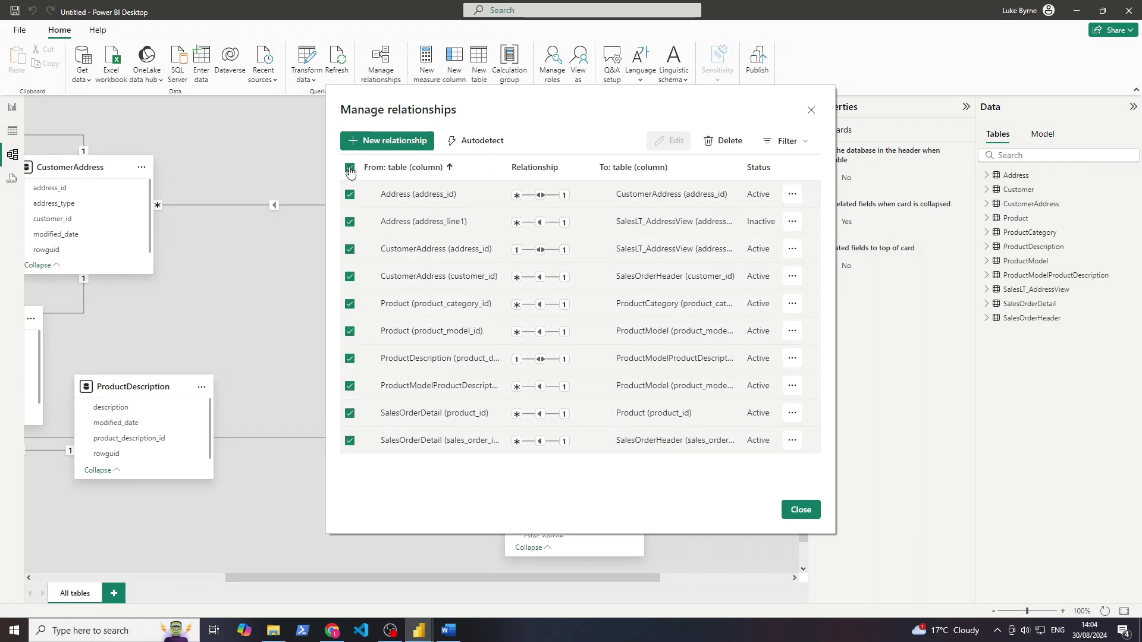
click(723, 140)
click(643, 342)
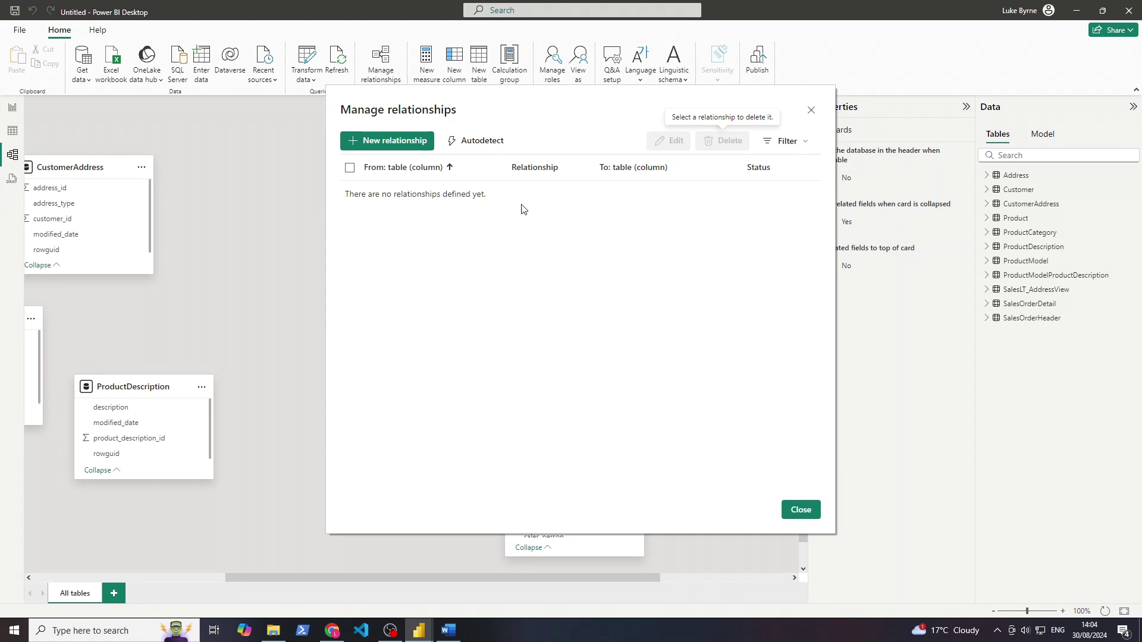
click(410, 141)
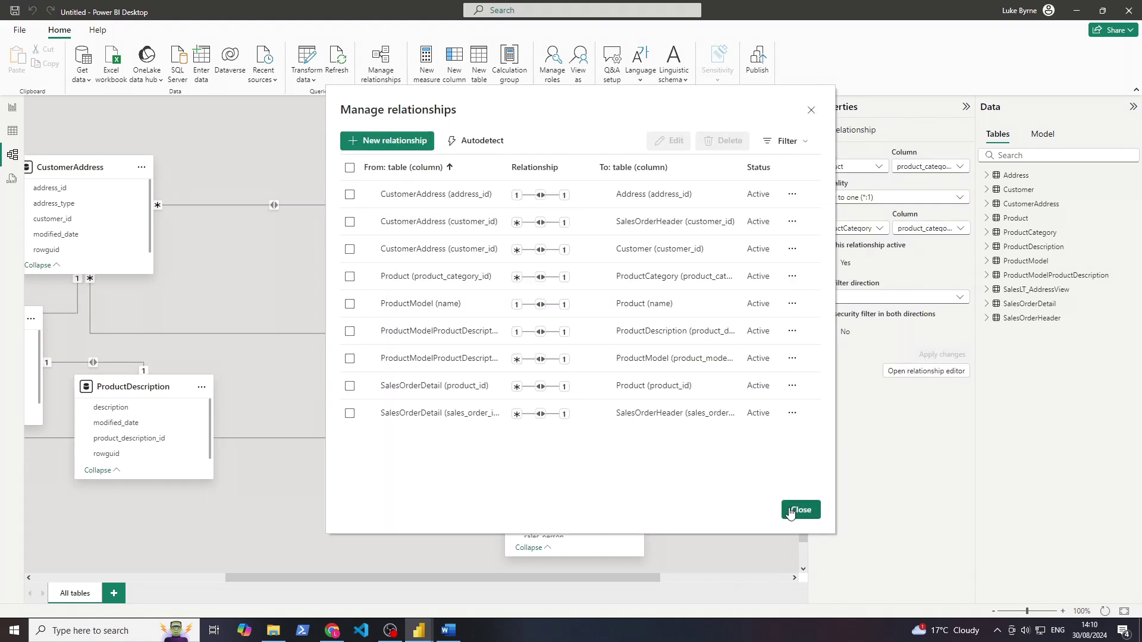
click(789, 512)
Step: Refill the empty slicer with category names and test the Brakes and Mr. filters, clearing each
click(12, 107)
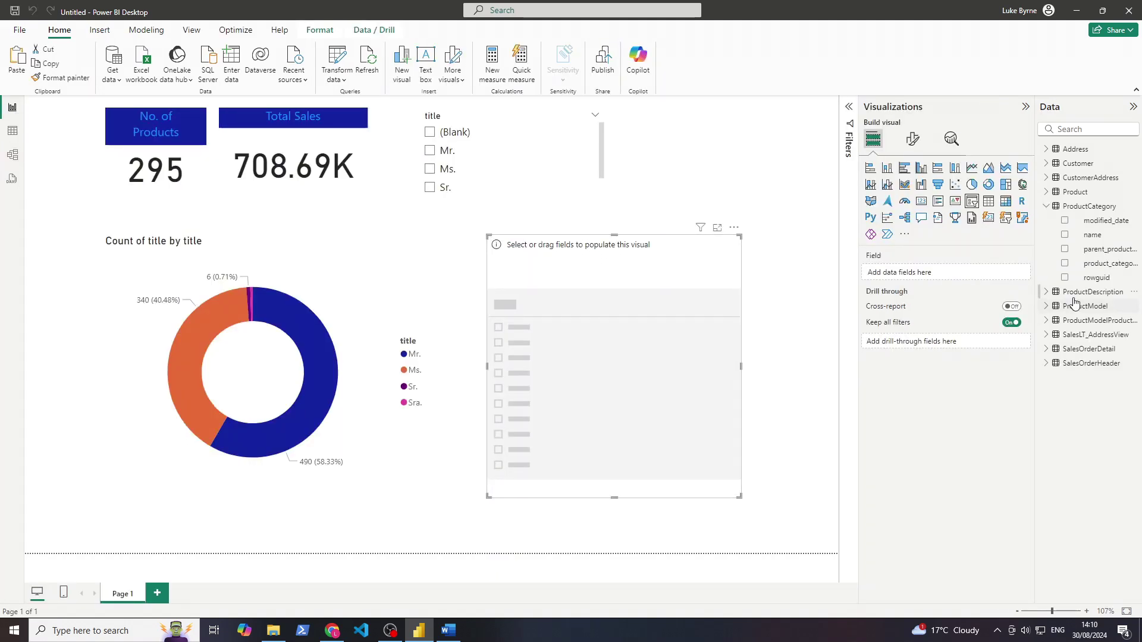
click(1064, 236)
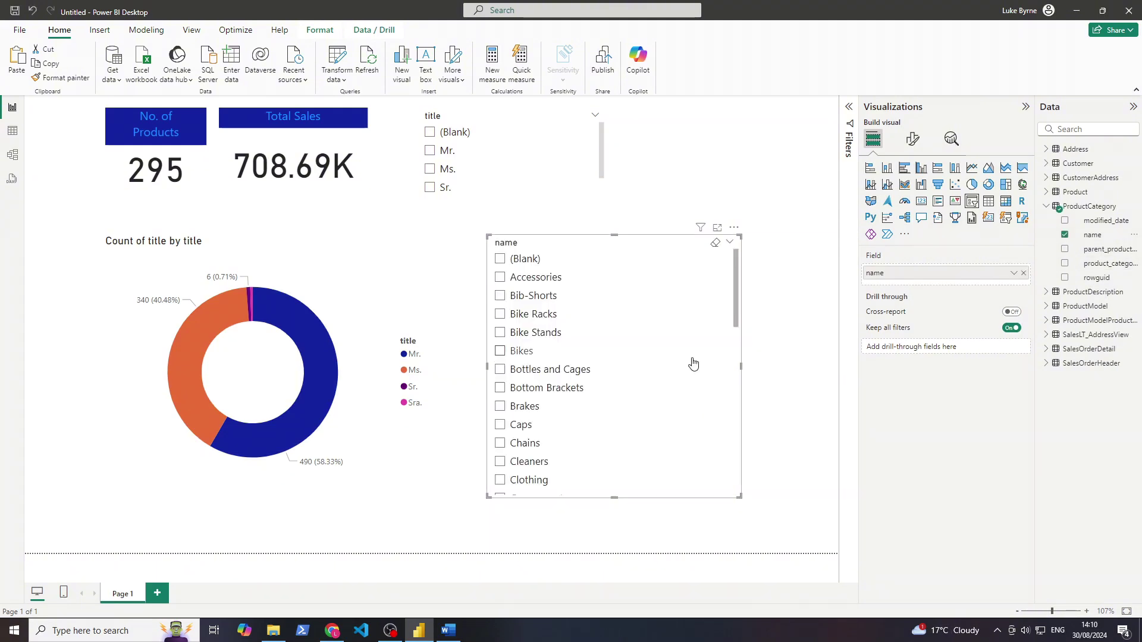
click(499, 407)
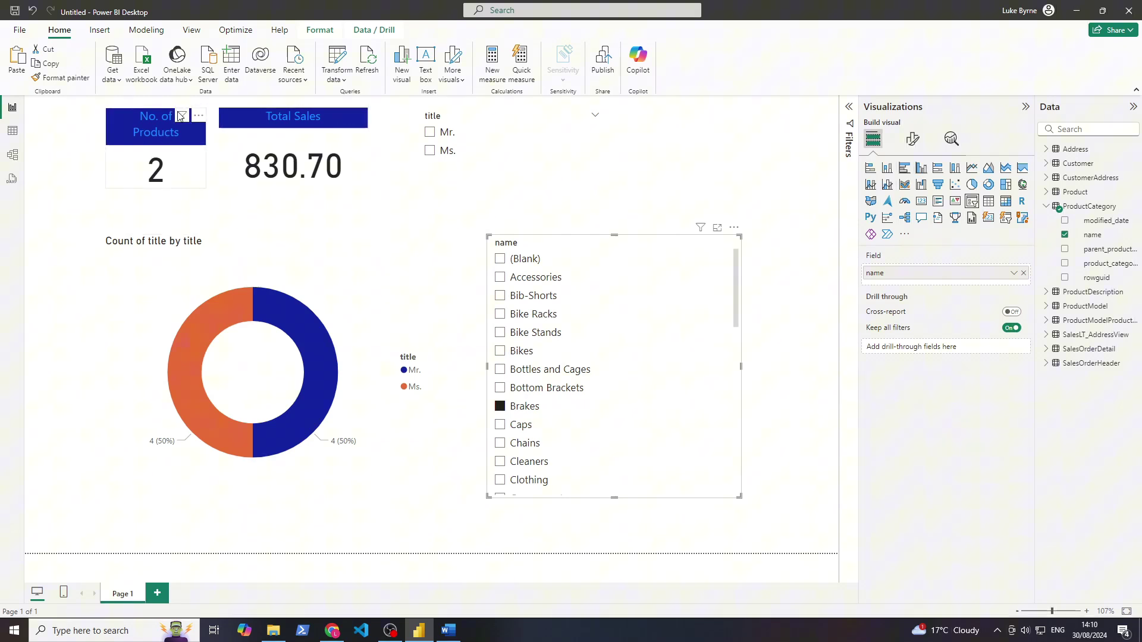
click(499, 406)
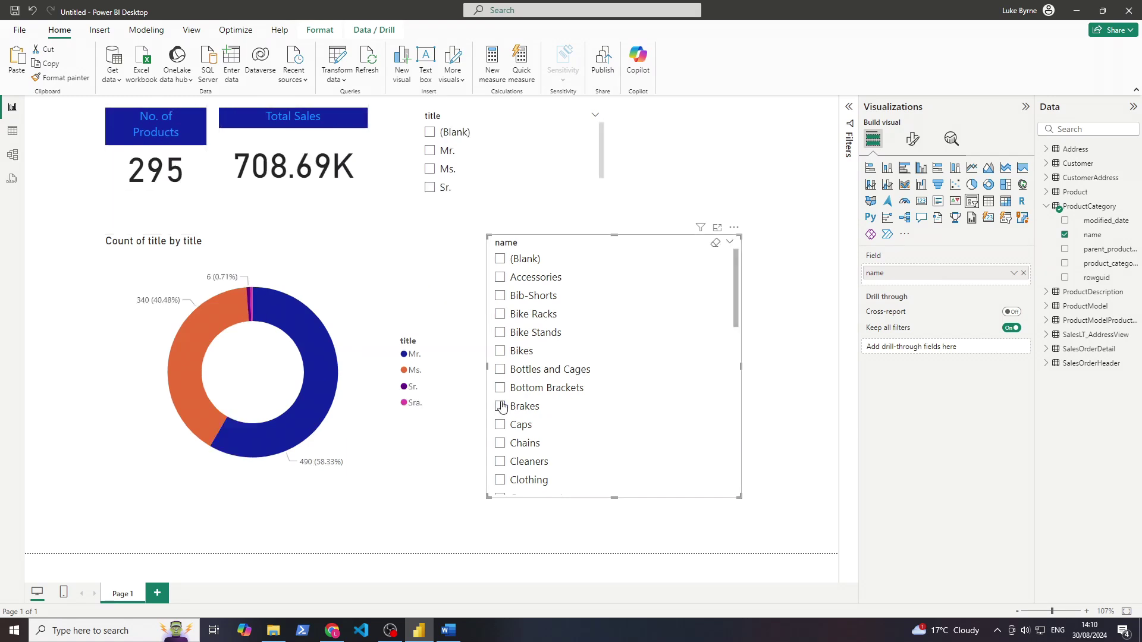
click(430, 151)
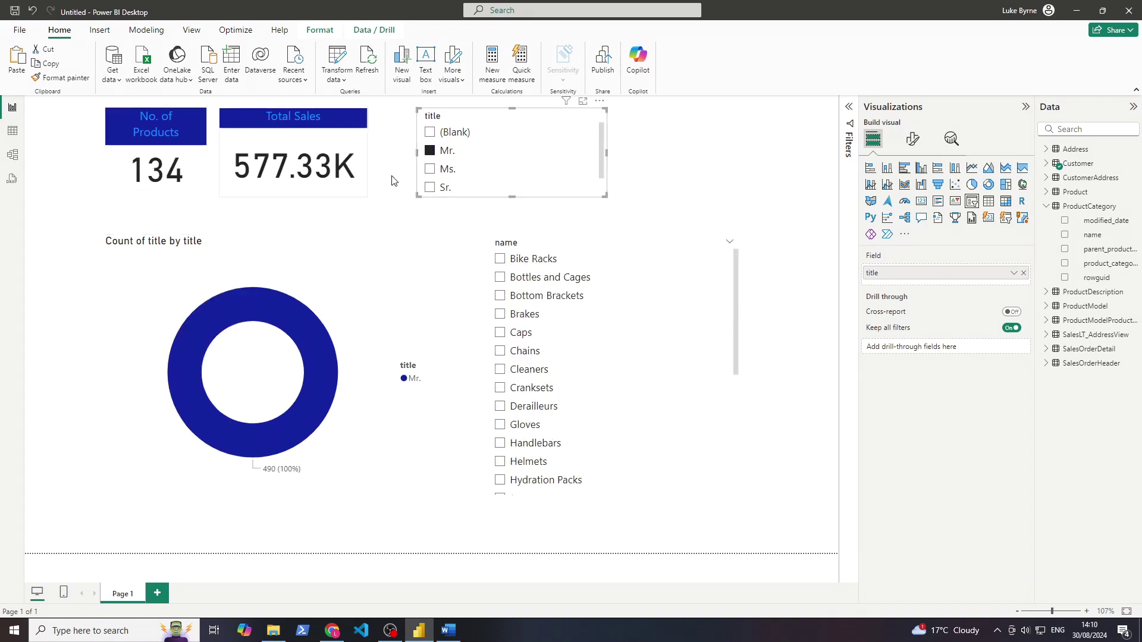
click(435, 152)
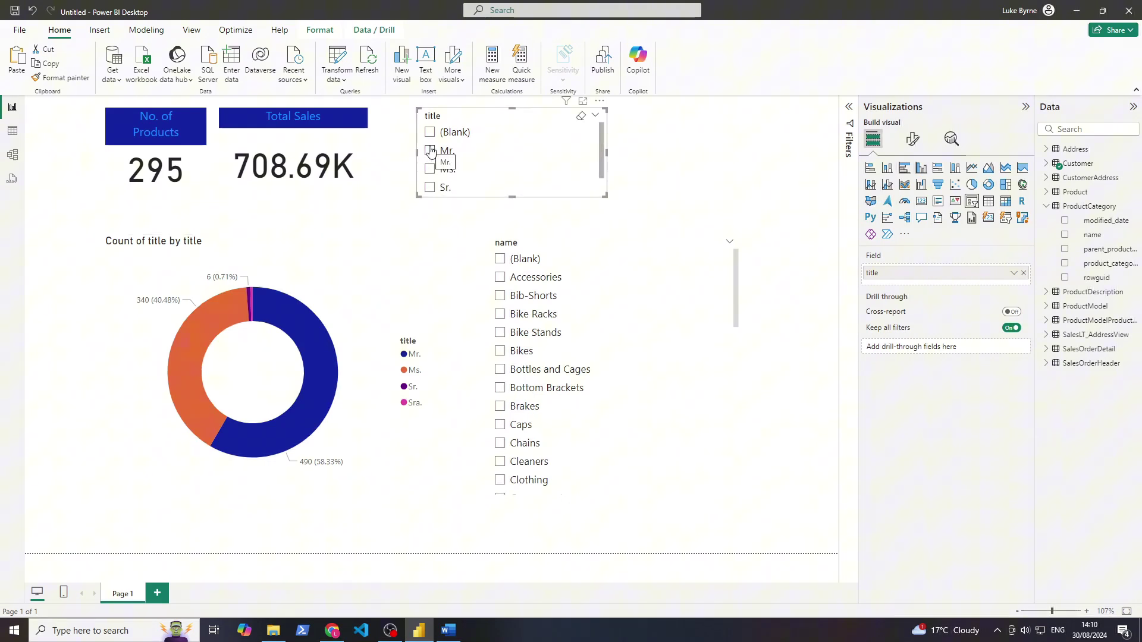
Step: Test the Pumps, Panniers and Locks category filters, clearing each in turn
scroll(526, 451, down, 6)
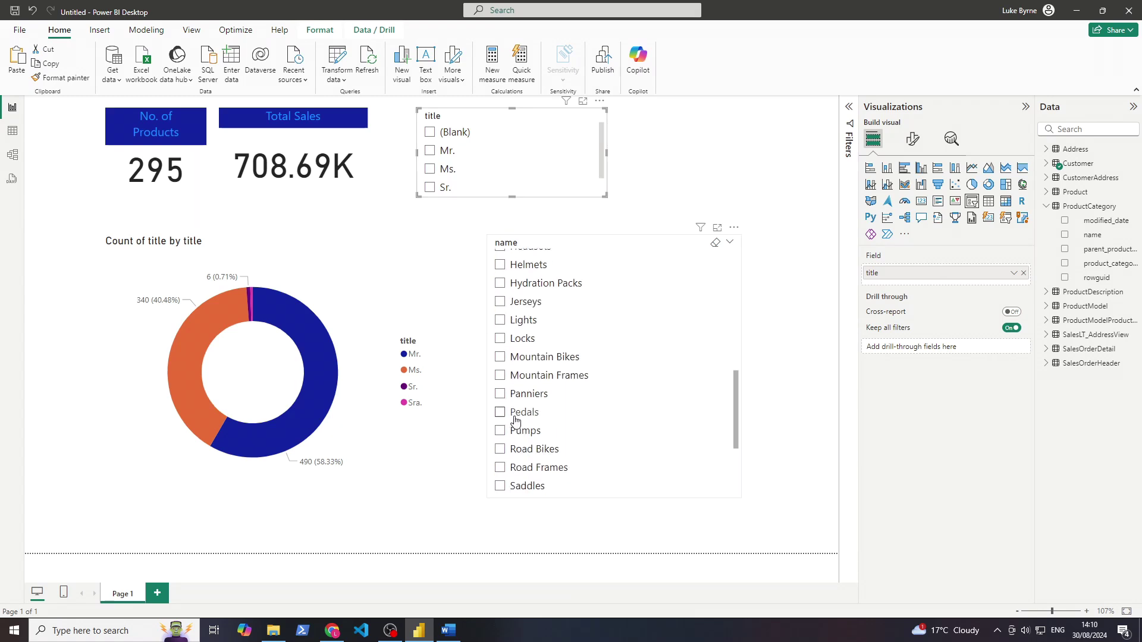
click(499, 431)
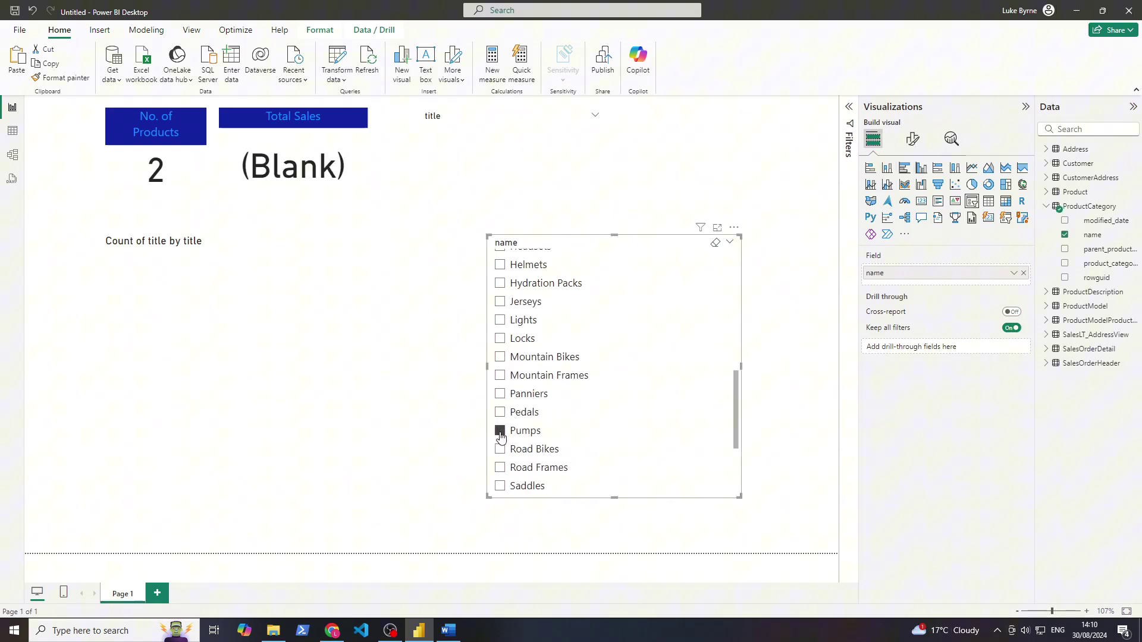
click(500, 433)
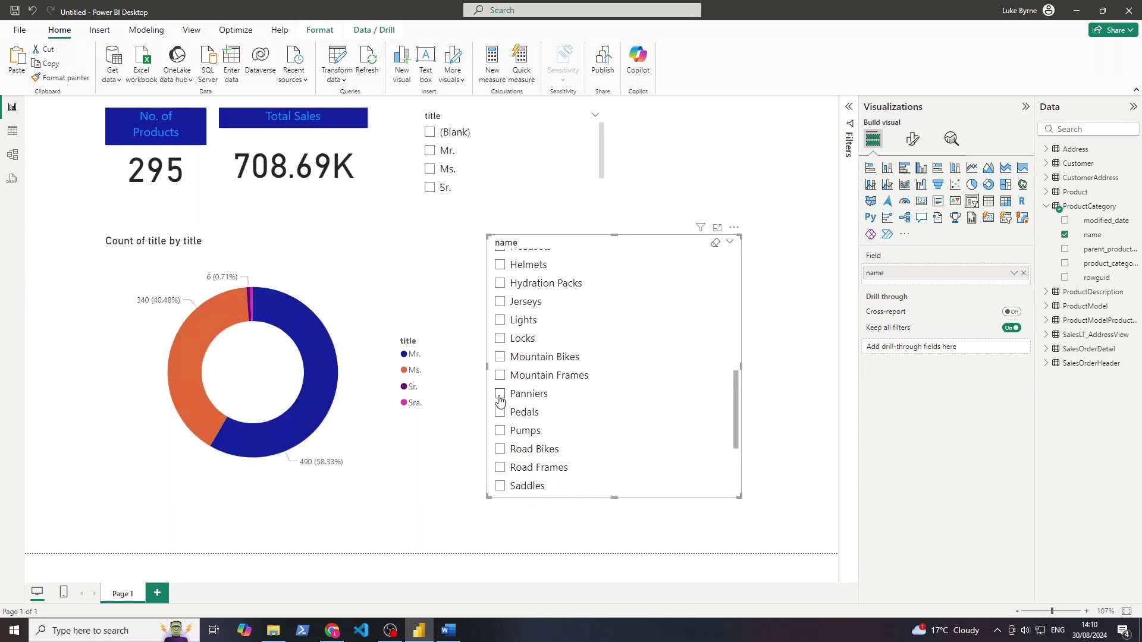
click(500, 397)
click(499, 395)
click(499, 339)
click(499, 338)
Step: Filter to Mountain Bikes (32 products, 170.83K sales), then toggle the Mr. title filter on and off
click(500, 358)
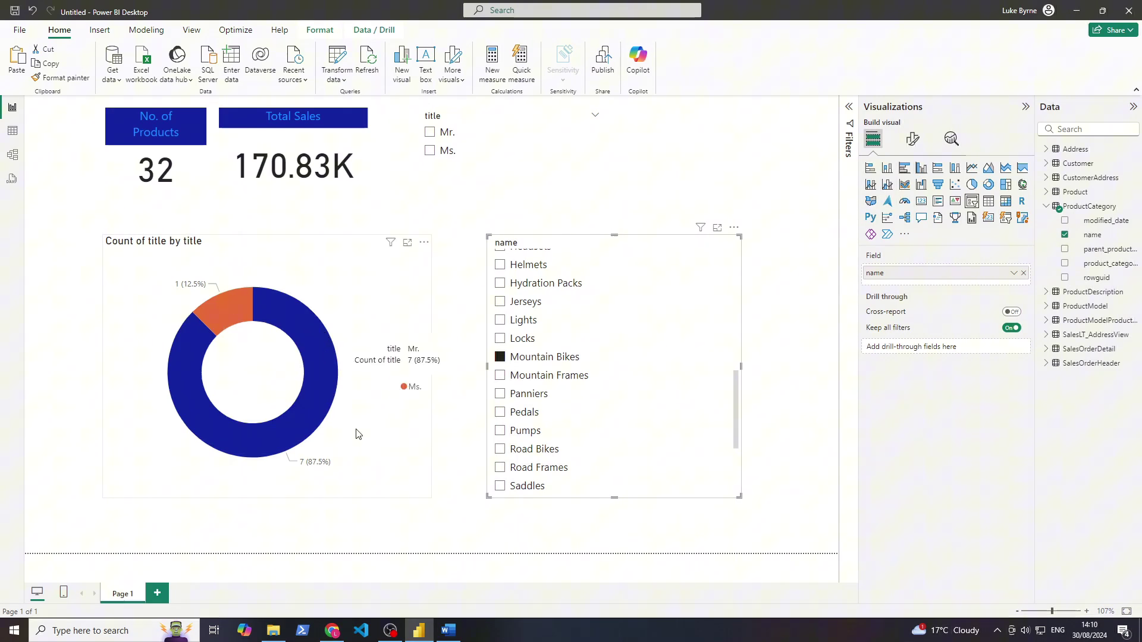
mouse_move(347, 416)
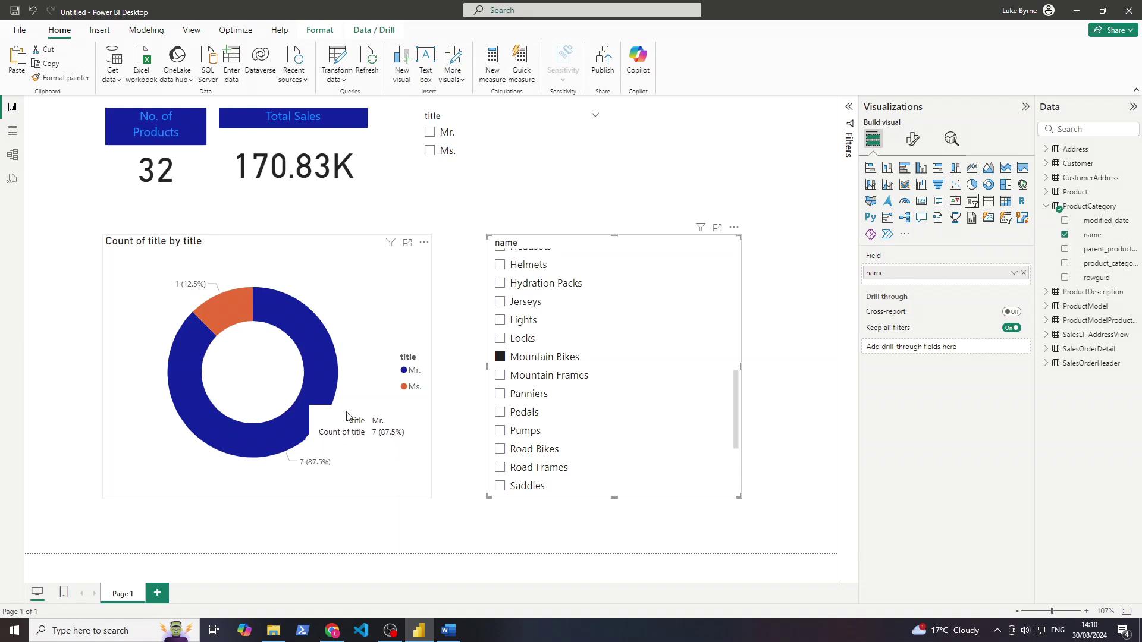
click(430, 136)
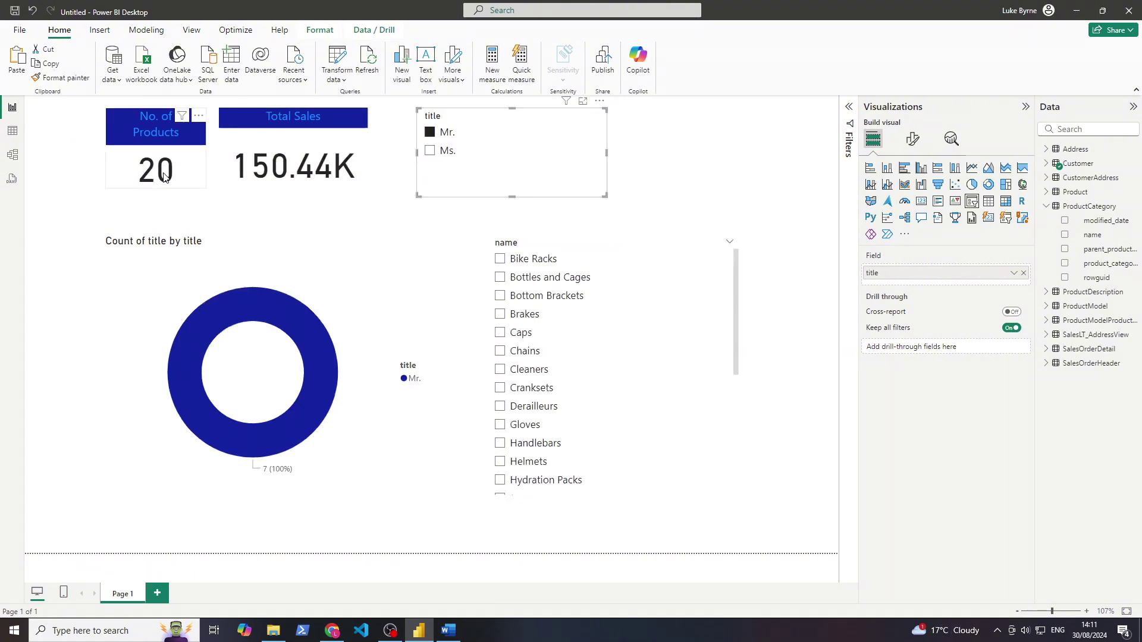
click(432, 135)
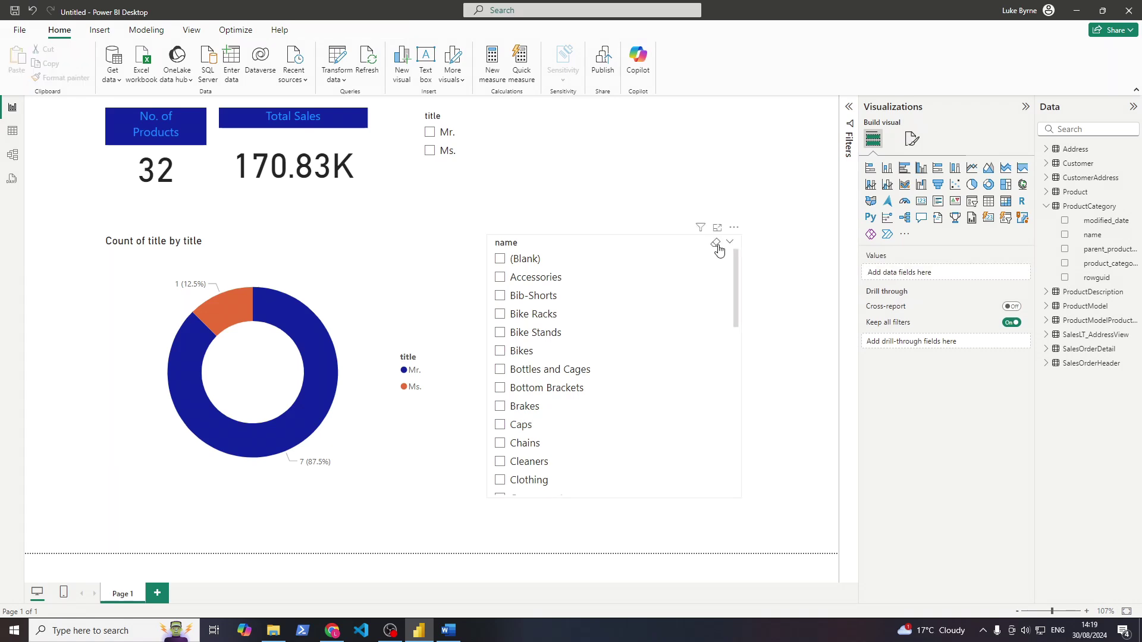
click(18, 30)
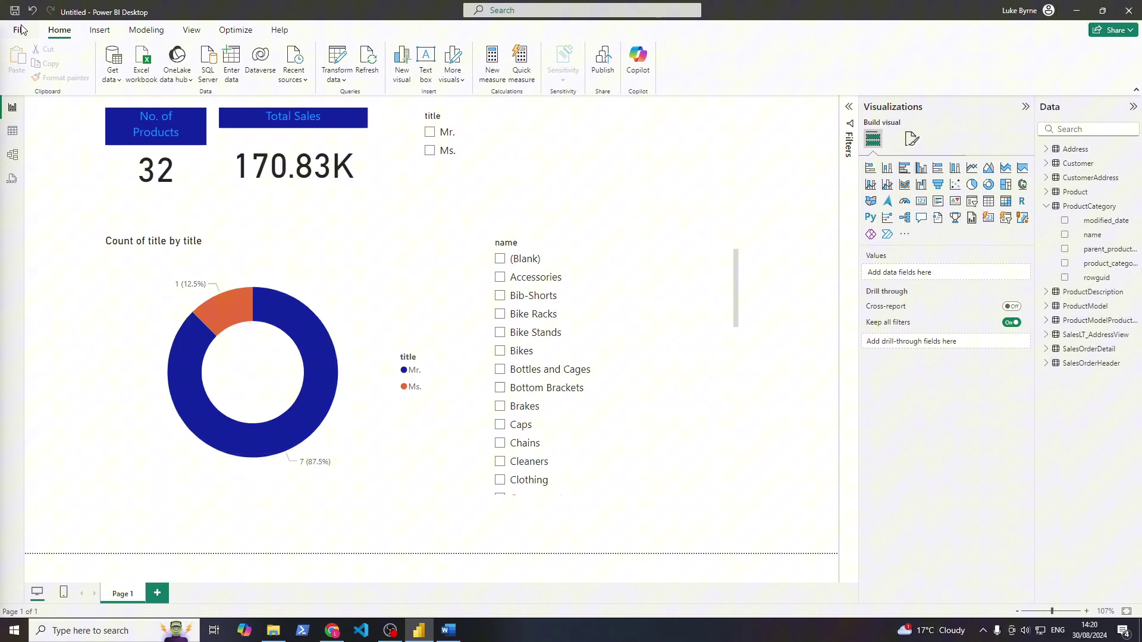
click(80, 142)
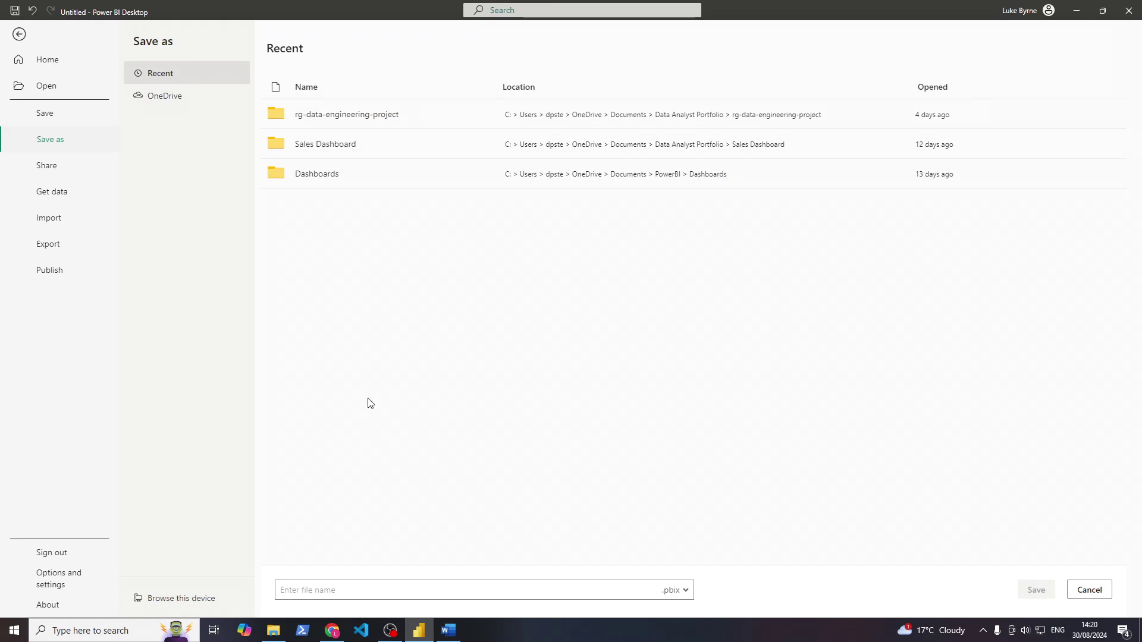
click(68, 170)
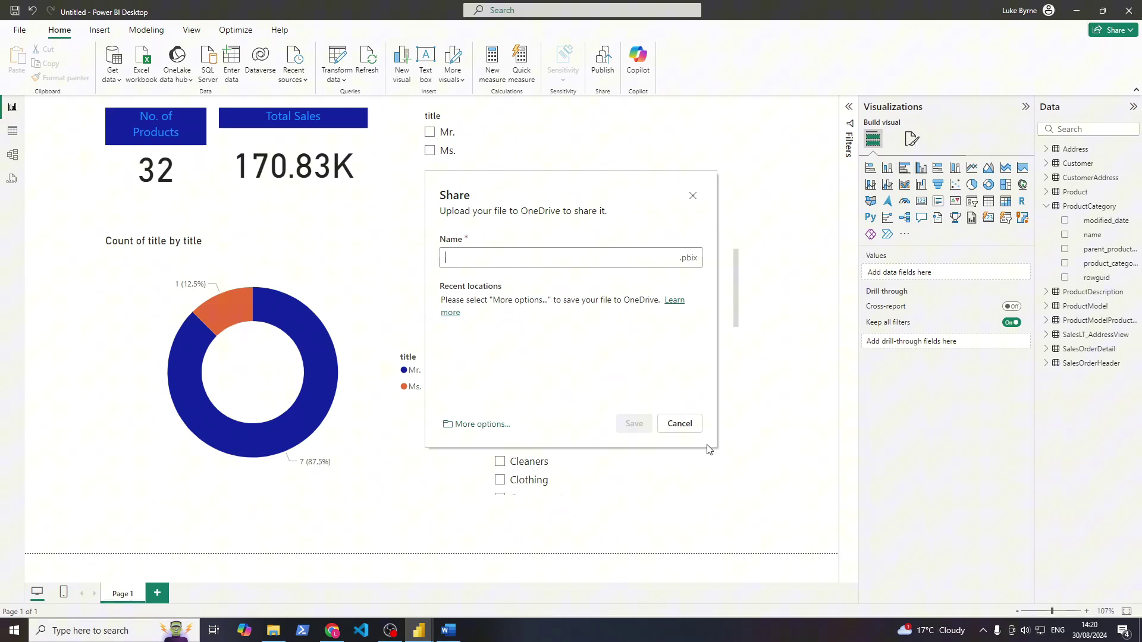
click(662, 418)
click(20, 30)
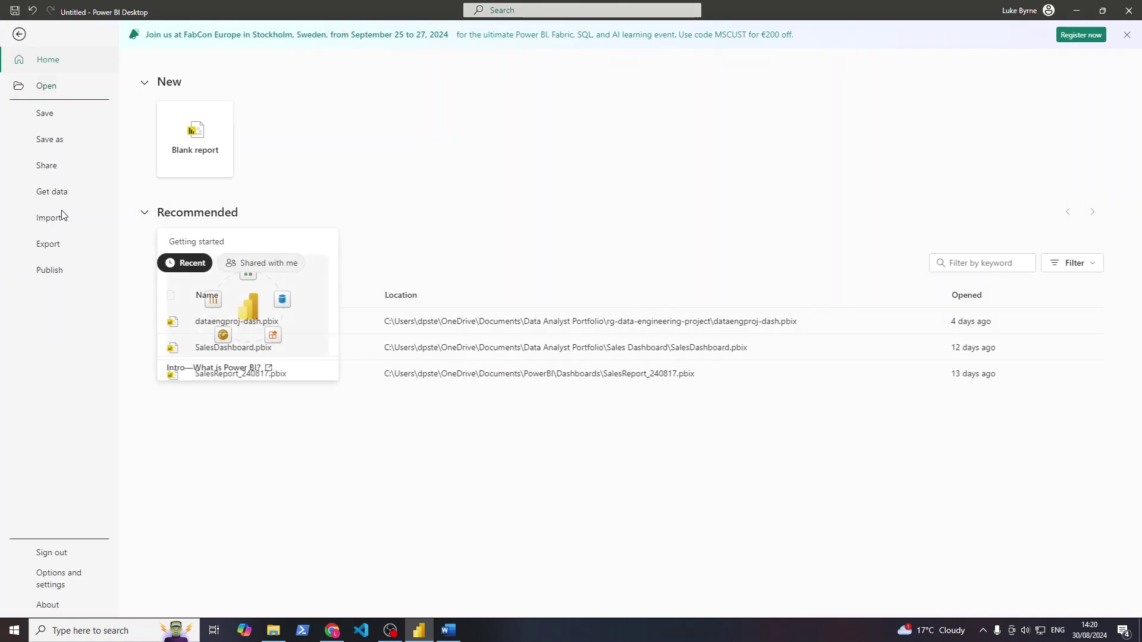
click(67, 267)
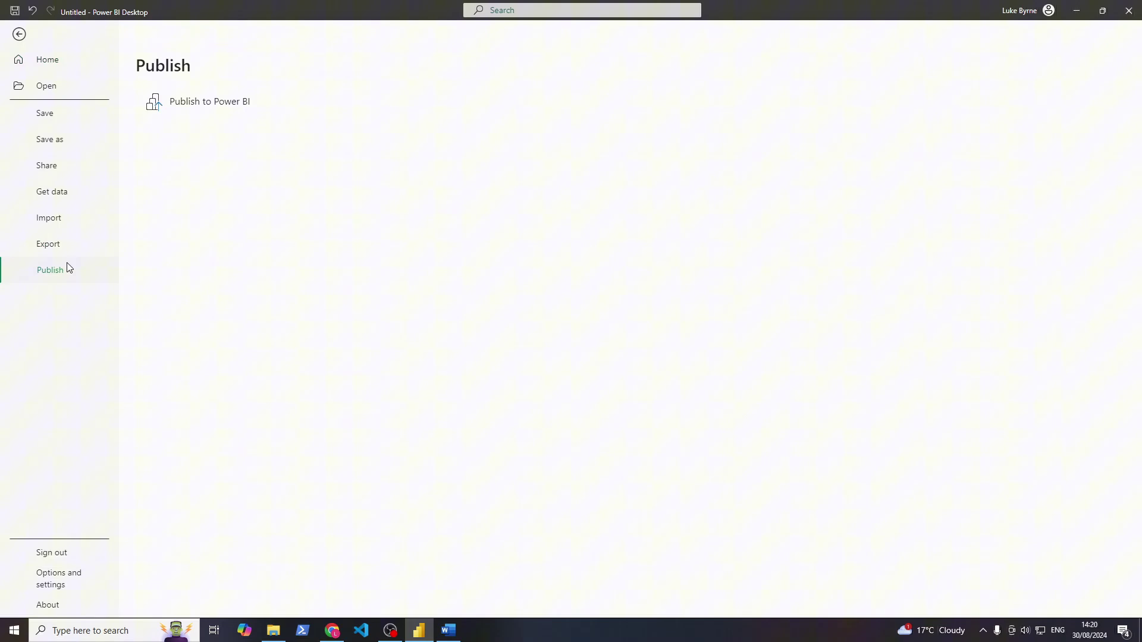
click(71, 246)
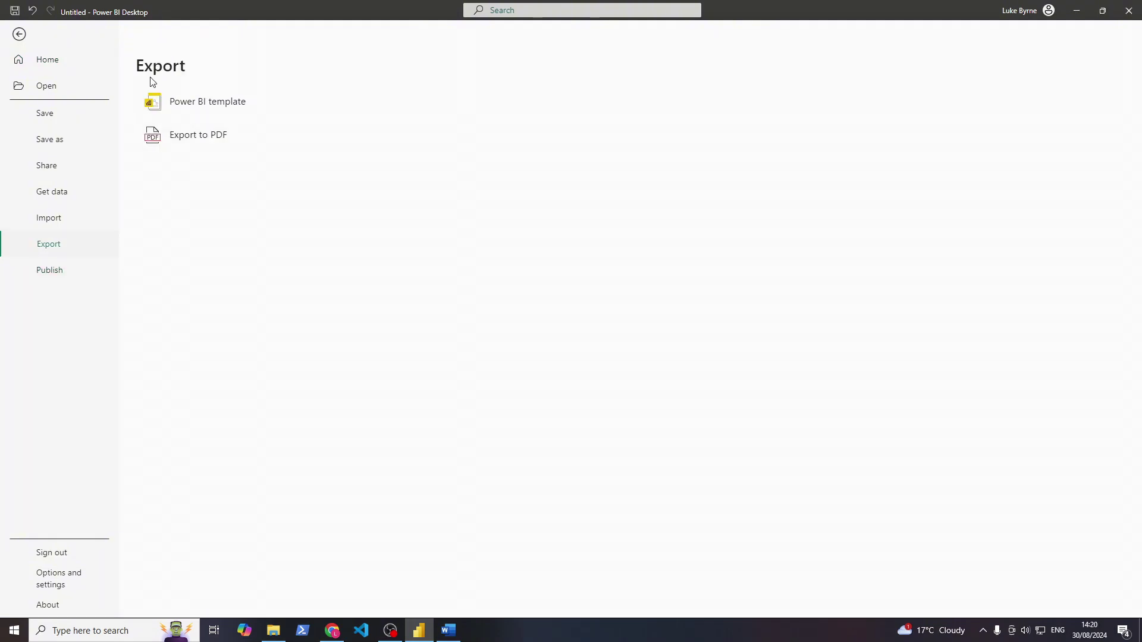
click(83, 274)
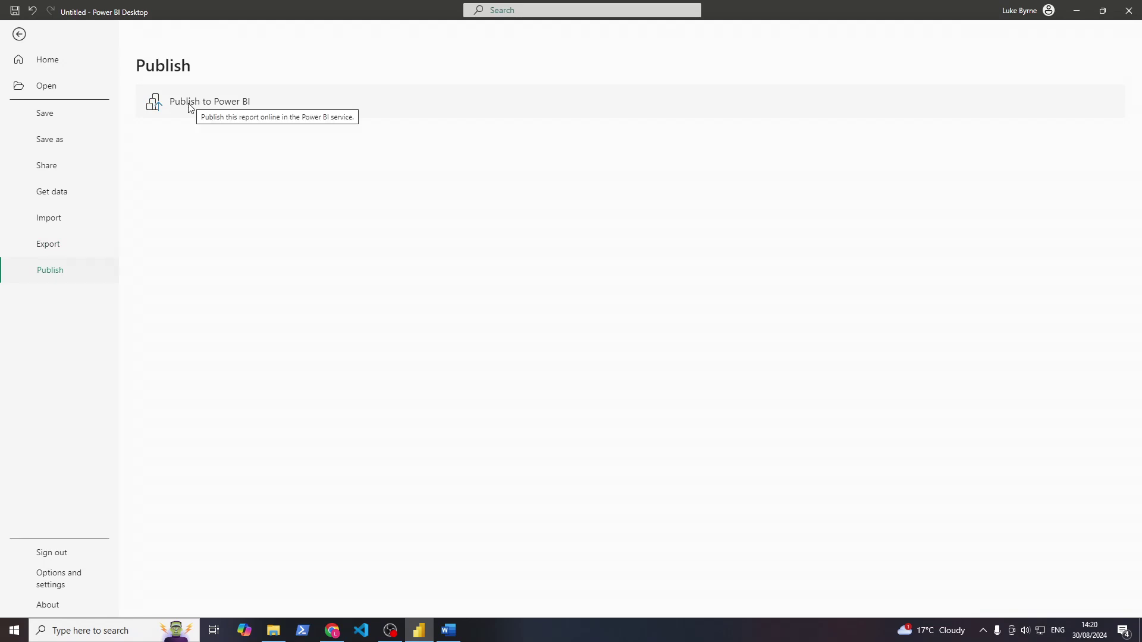
click(16, 35)
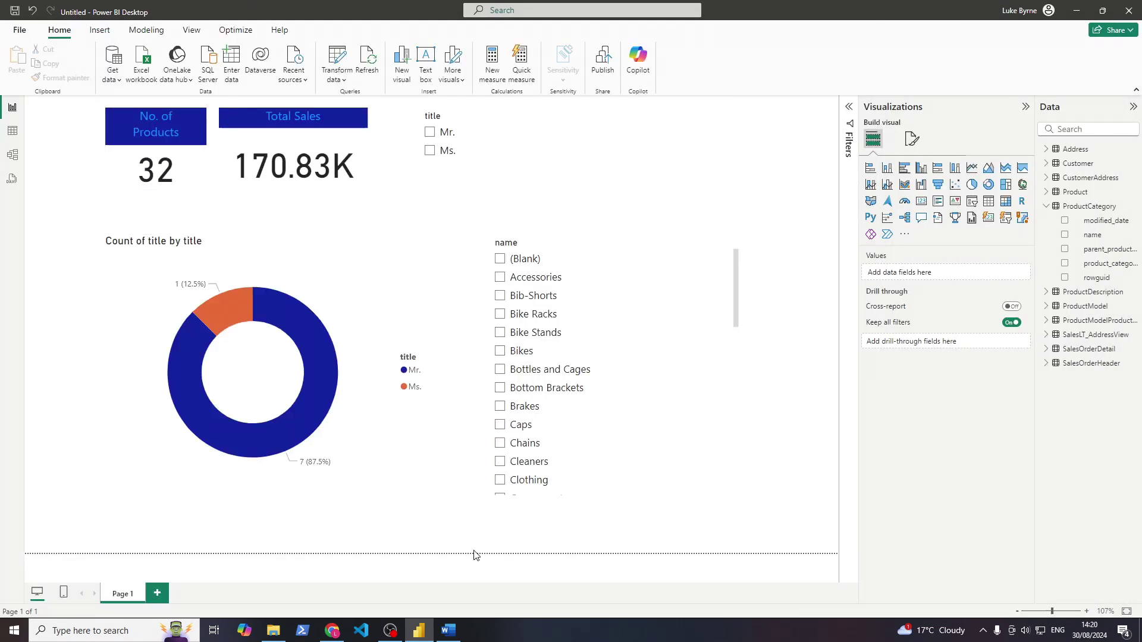
drag(79, 119, 801, 509)
click(500, 407)
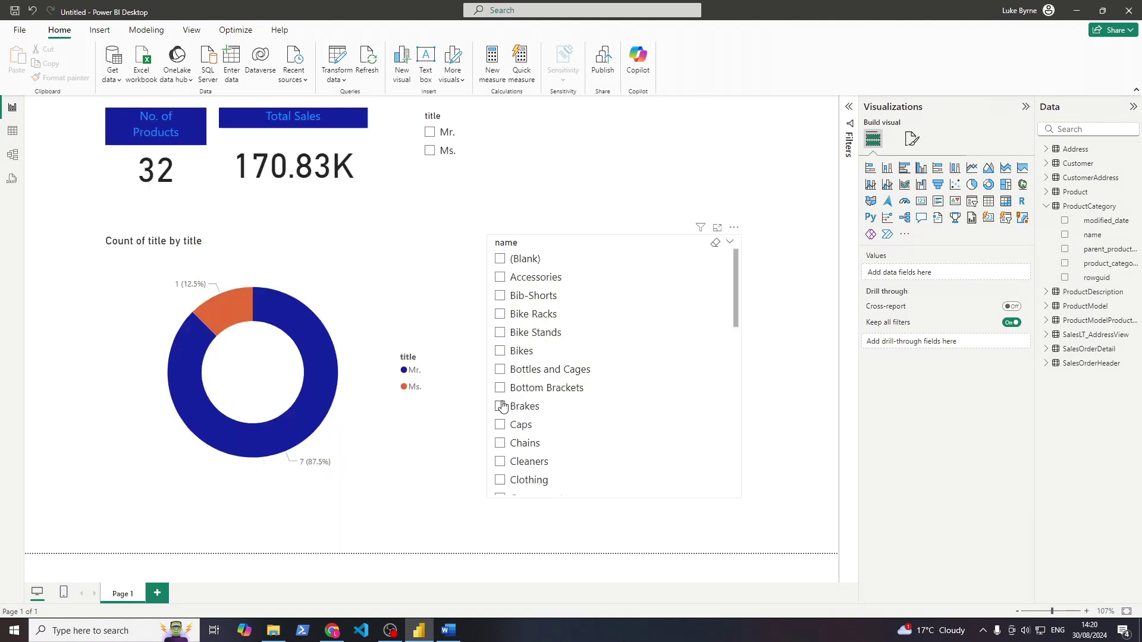
click(499, 407)
click(500, 388)
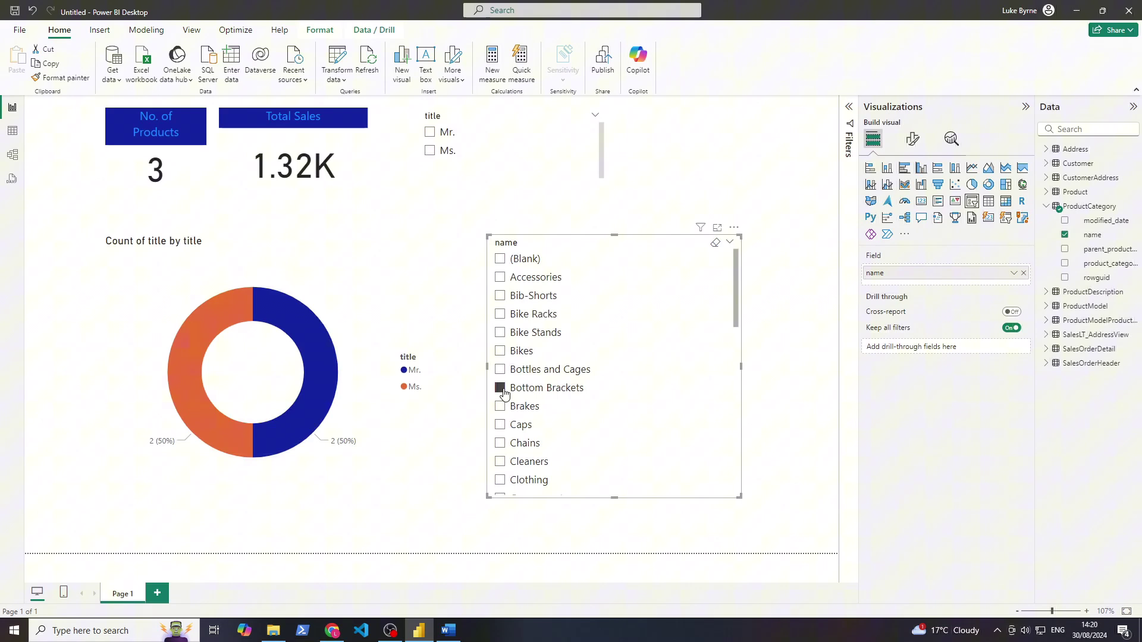
click(499, 389)
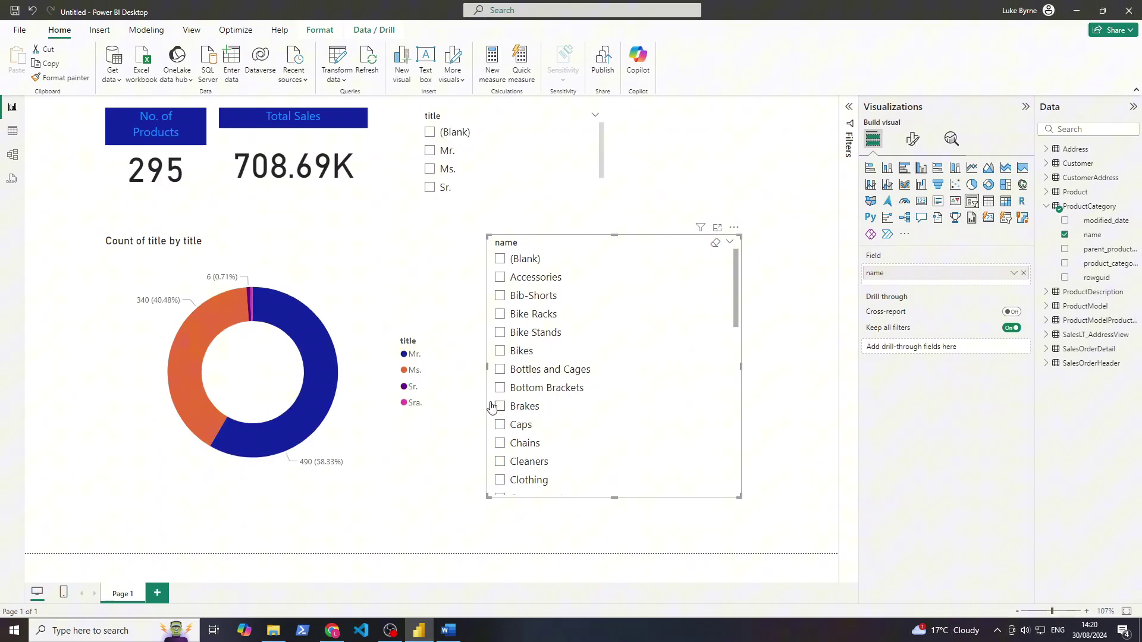
click(10, 34)
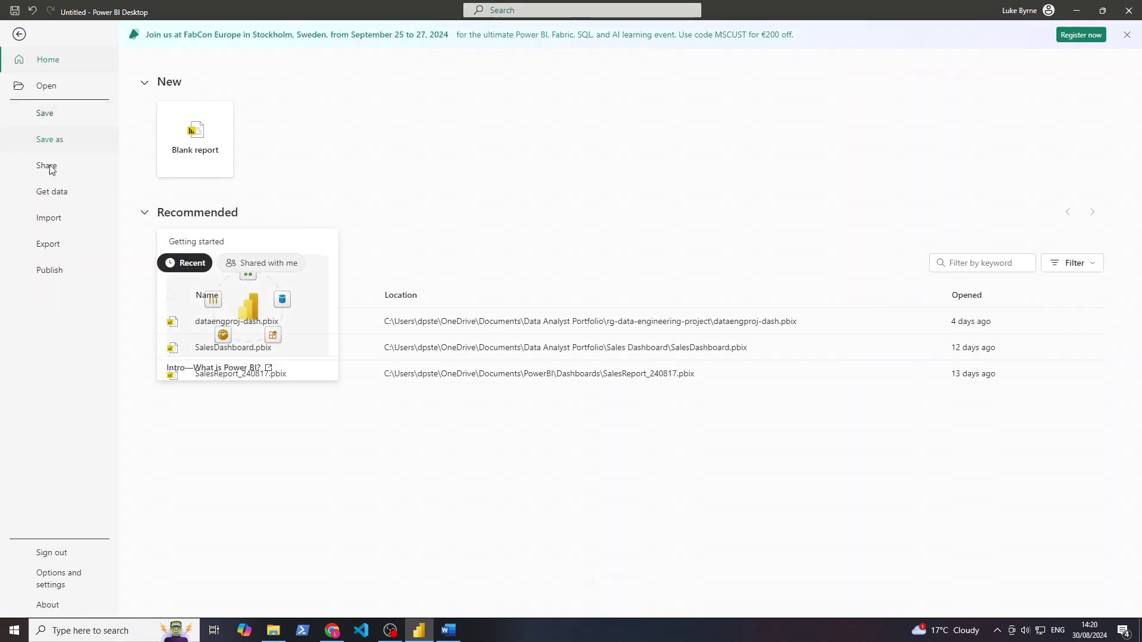
click(82, 251)
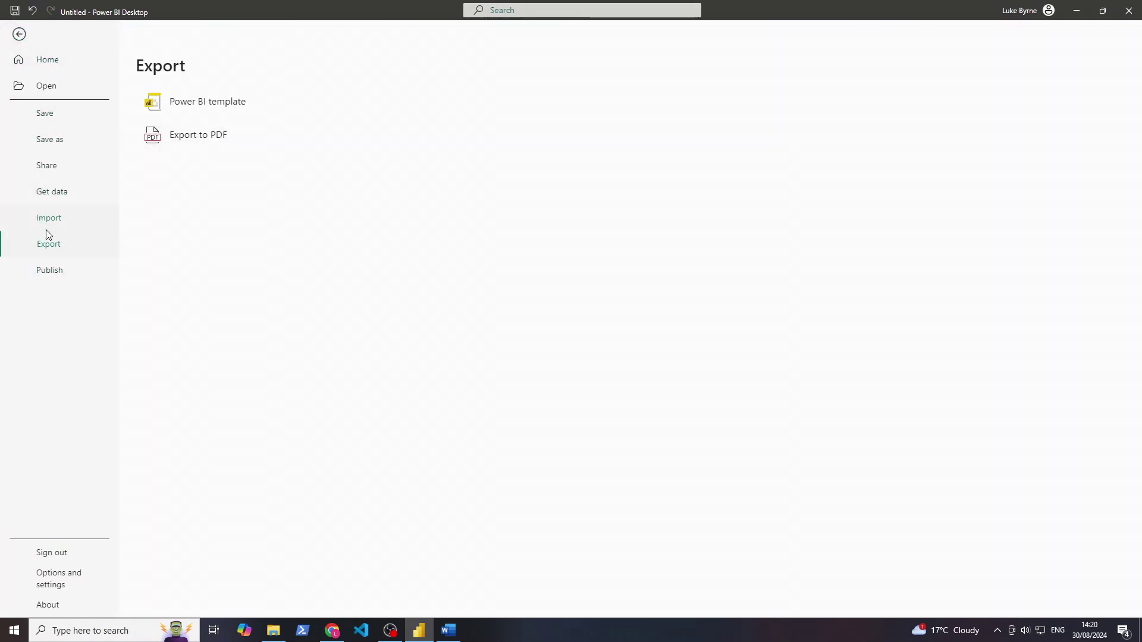
click(61, 172)
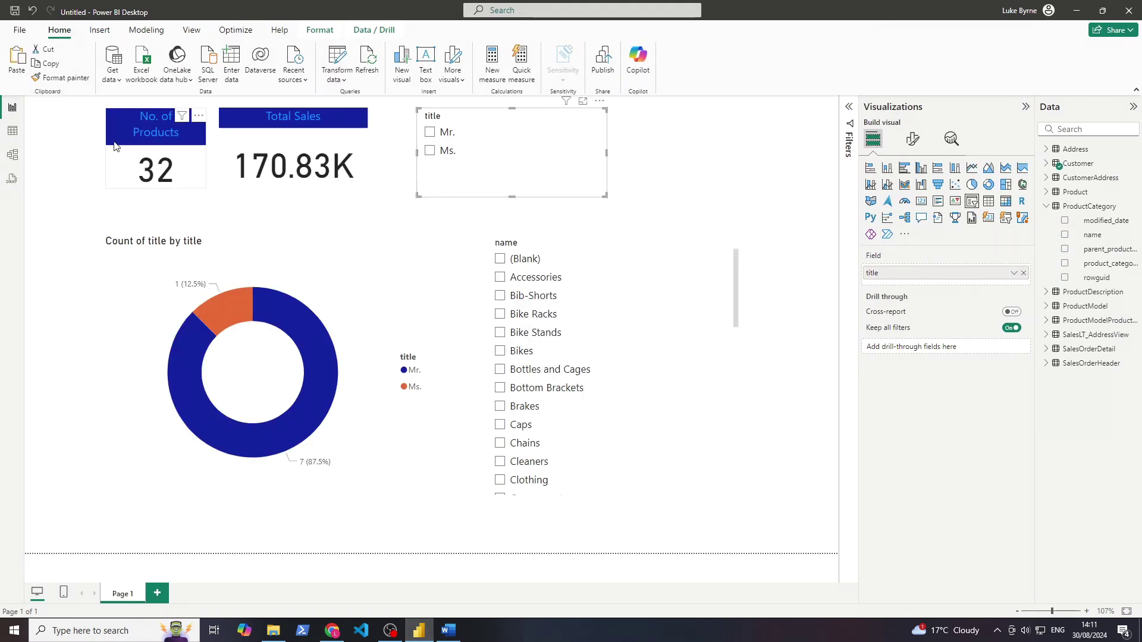
Step: Review the Business Request's up-to-date, accurate data requirement in Word, then minimize Word back to Lucidchart
click(325, 629)
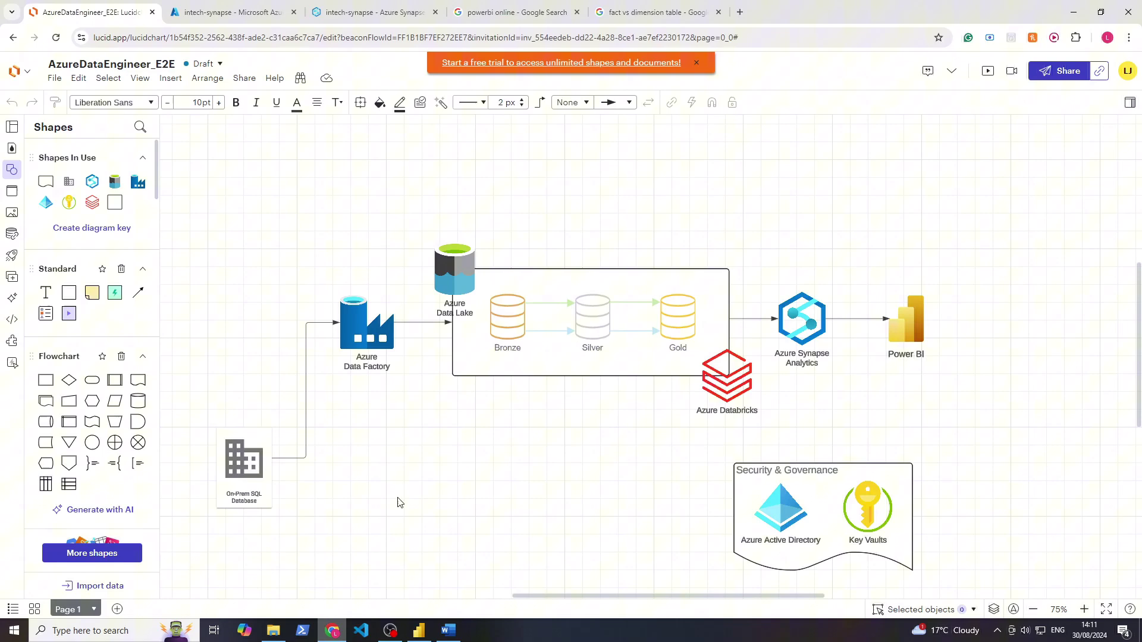
drag(236, 226, 802, 459)
click(448, 631)
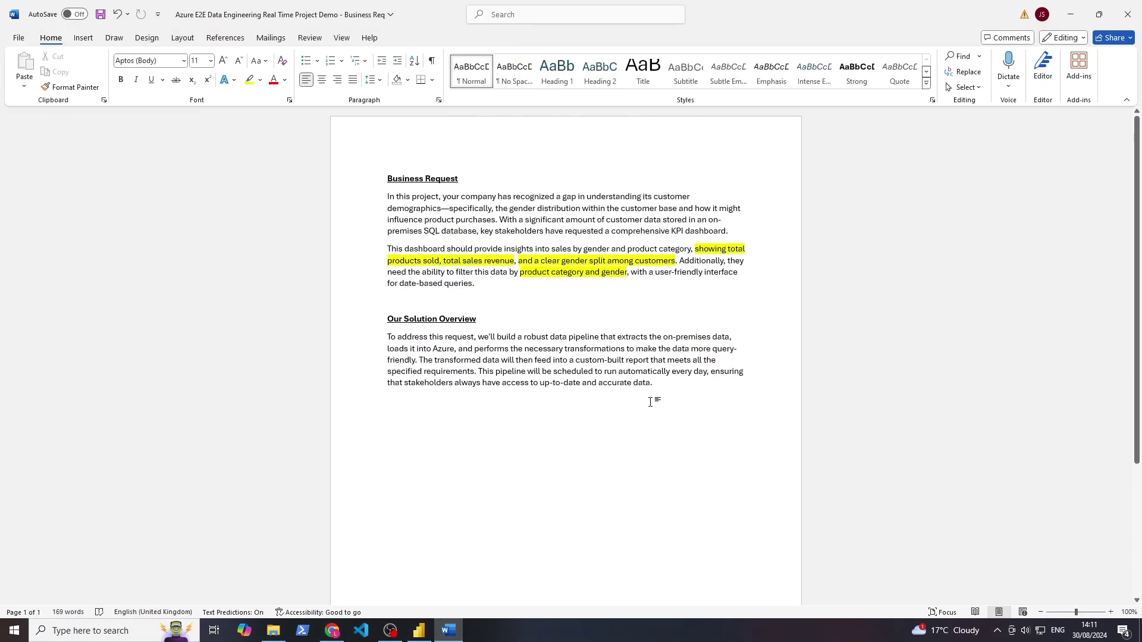
click(650, 402)
drag(640, 381, 503, 383)
click(503, 383)
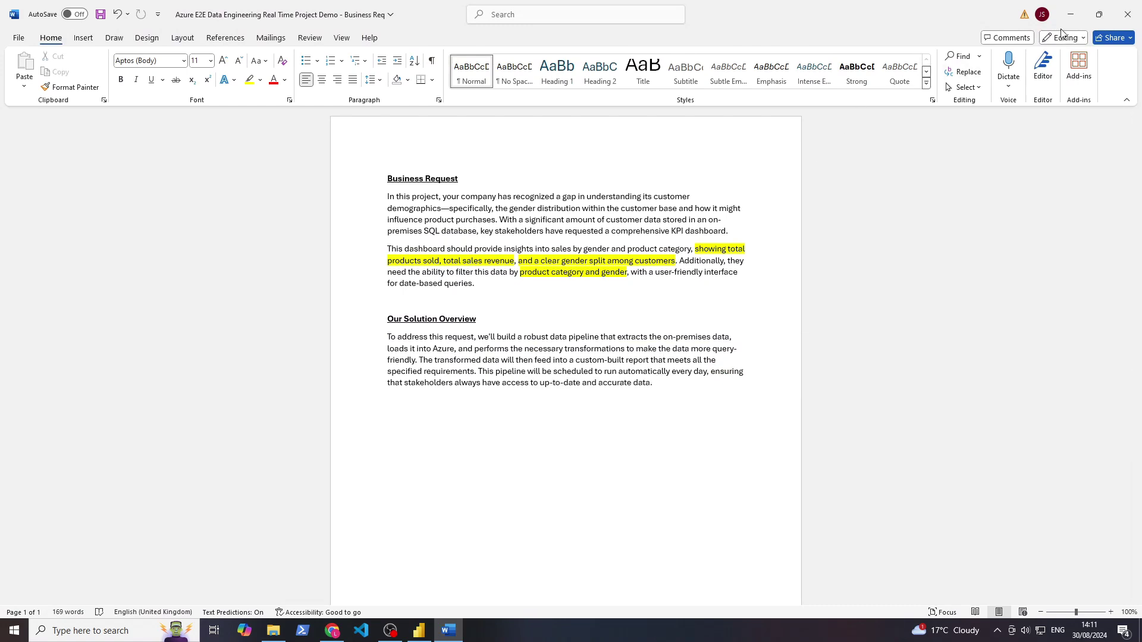
click(1070, 14)
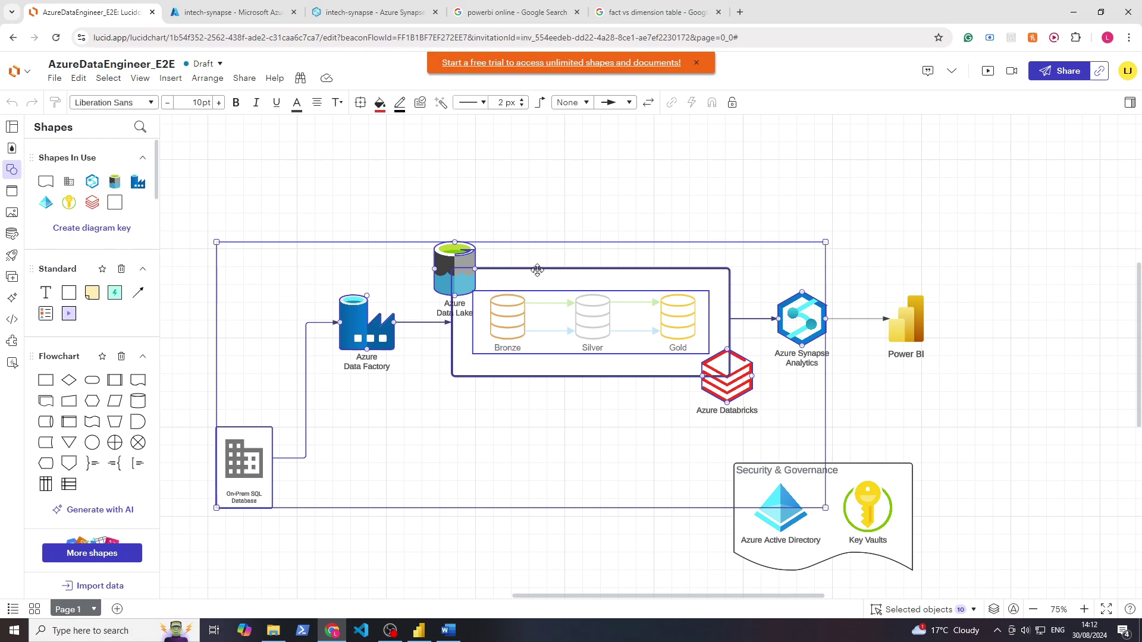
Step: Clear the diagram shape selections and close the orange free-trial banner
click(660, 179)
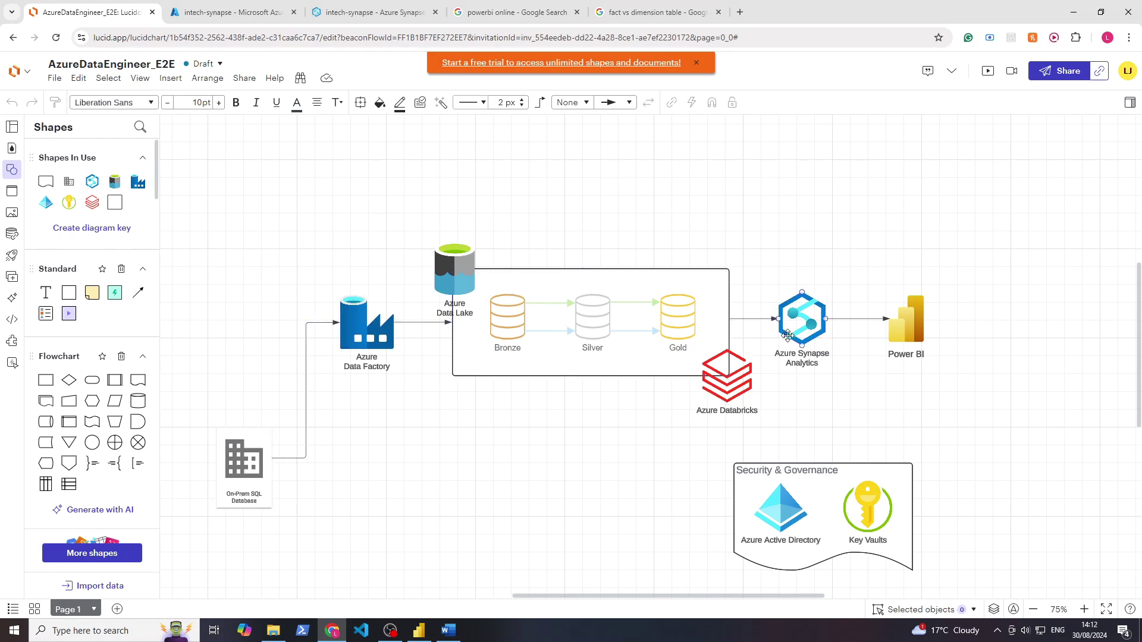
click(782, 505)
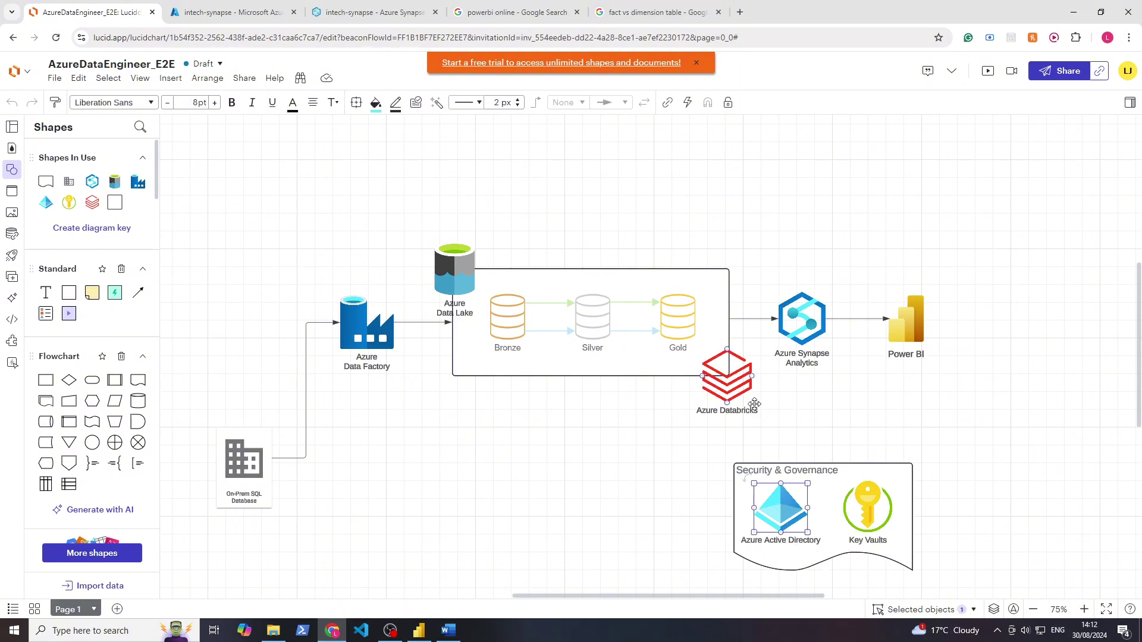
drag(805, 200, 256, 454)
click(567, 195)
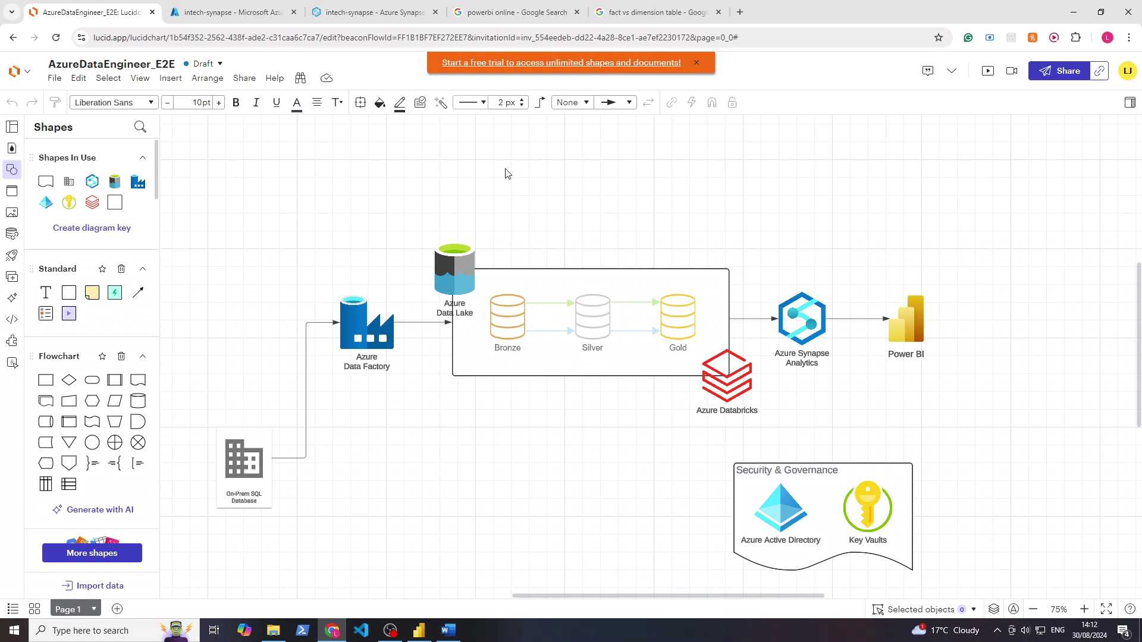
click(695, 64)
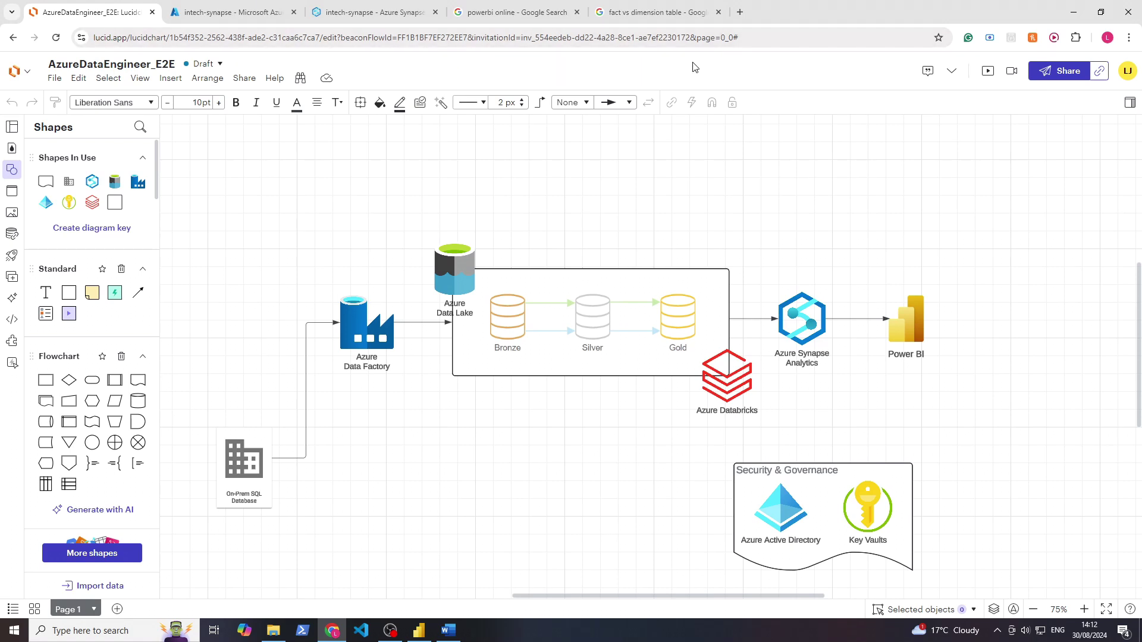